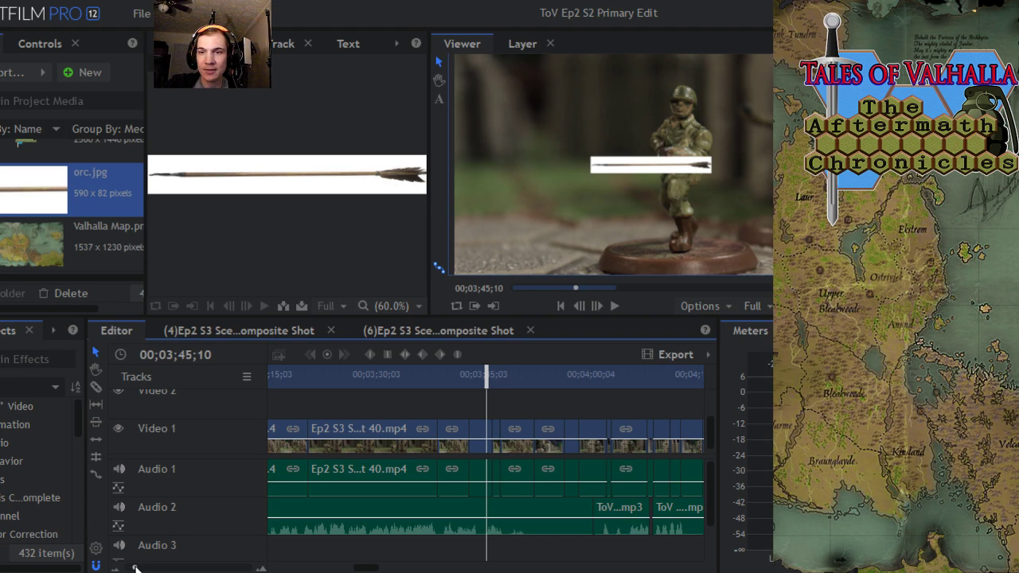
- Scrub through the Editor timeline, place the playhead at 00;03;42;19 and mute the Audio 2 track
left_click_drag(136, 568, 127, 568)
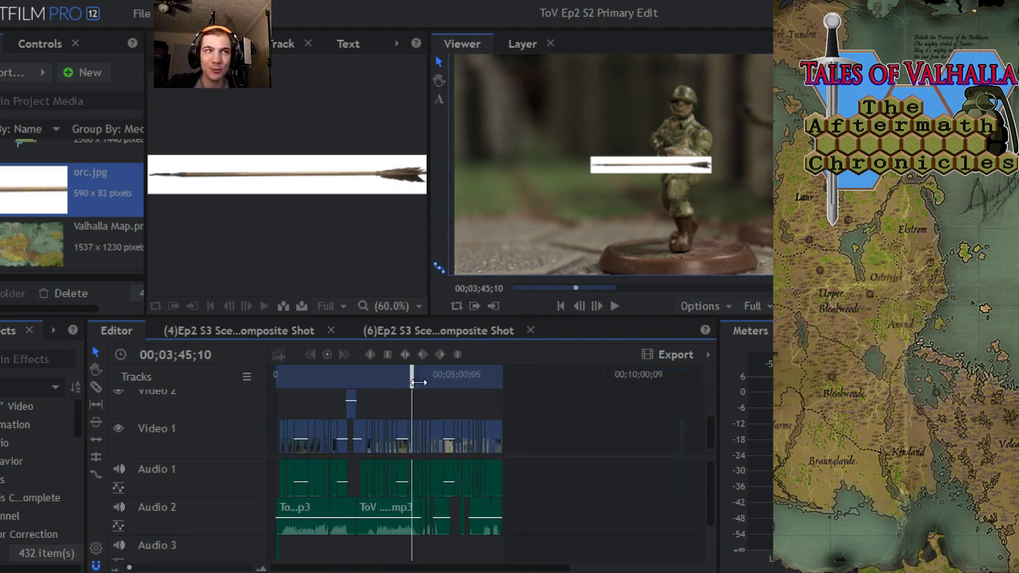
left_click_drag(413, 383, 499, 384)
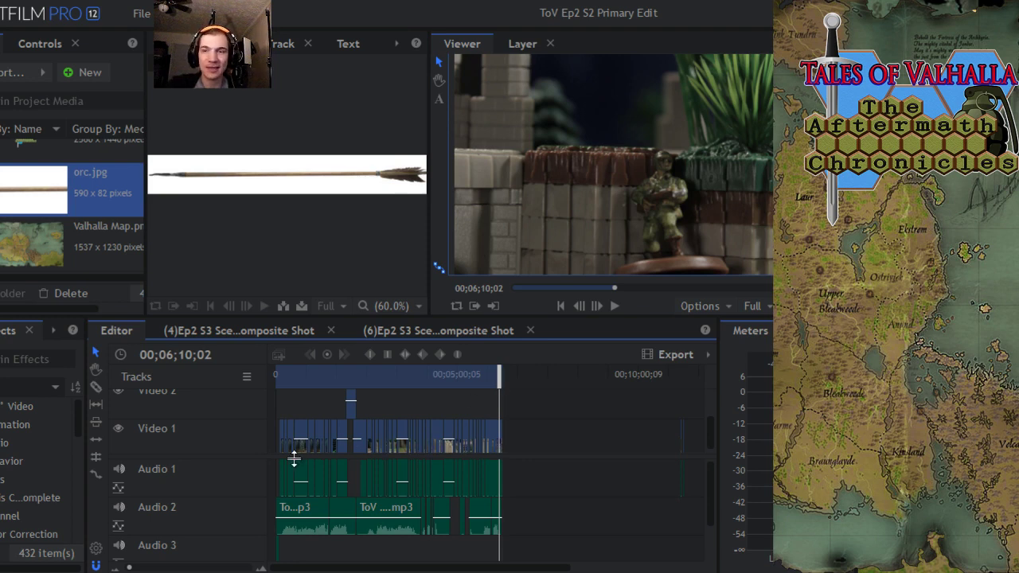
left_click_drag(499, 379, 451, 377)
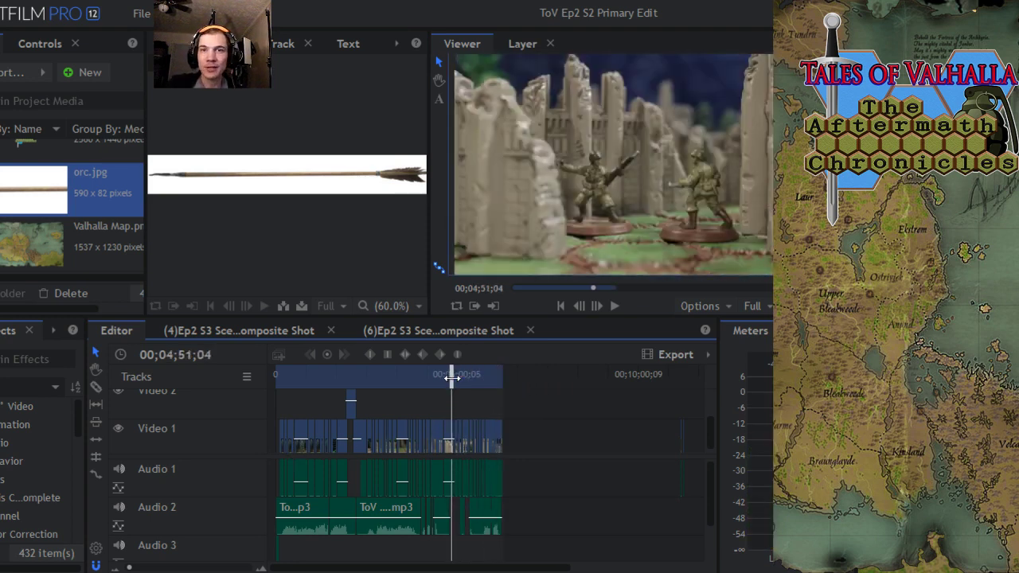
left_click_drag(451, 378, 410, 383)
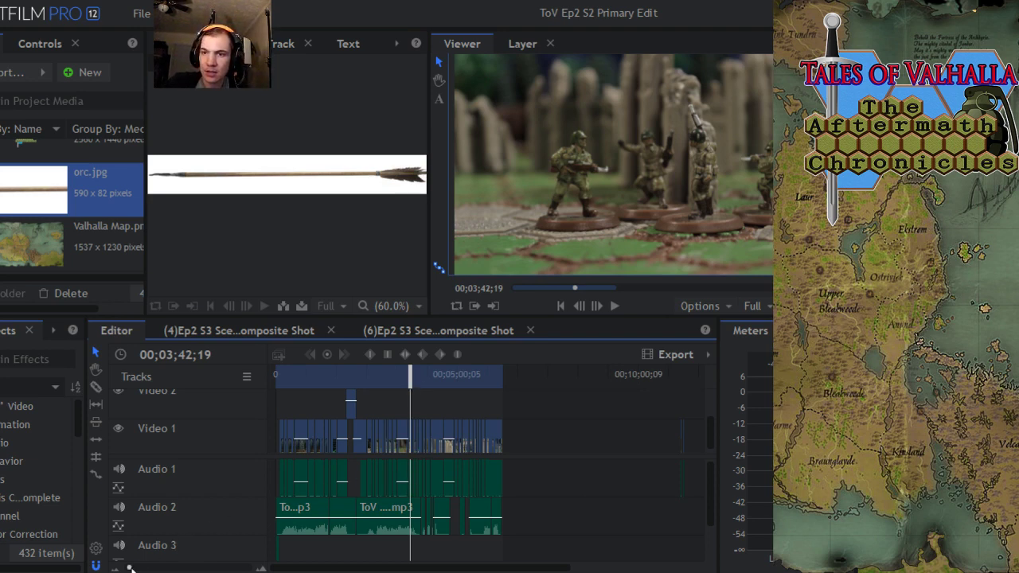
left_click(119, 508)
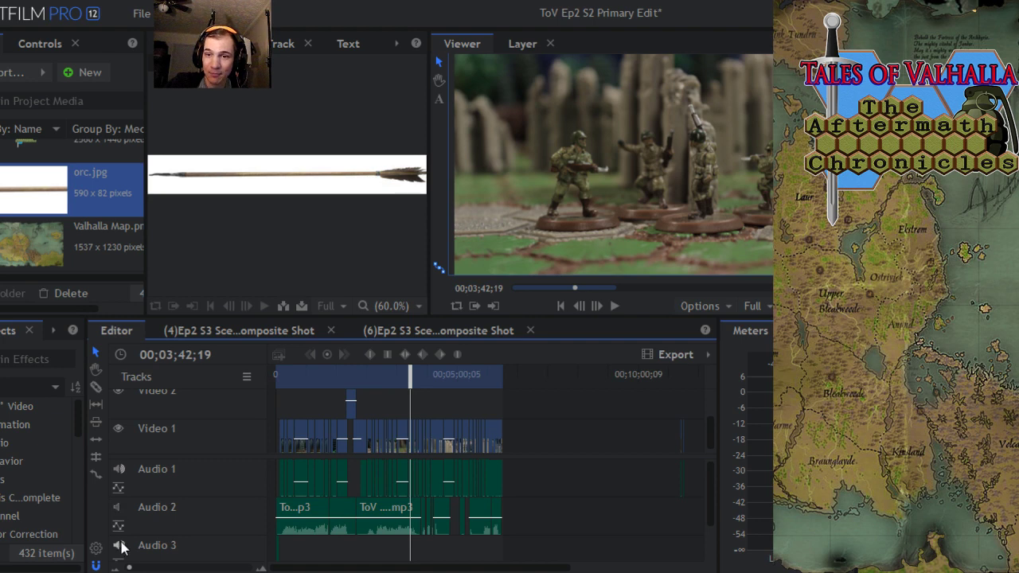
left_click_drag(130, 569, 143, 568)
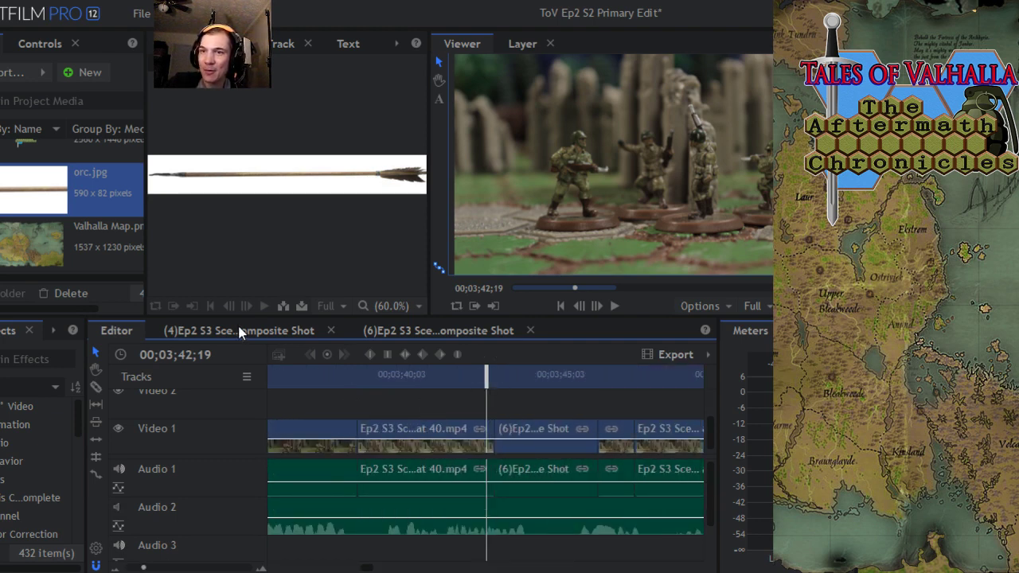
- Compare the layers of composite shot (4) with those of composite shot (6), ending in composite shot (6)
left_click(238, 330)
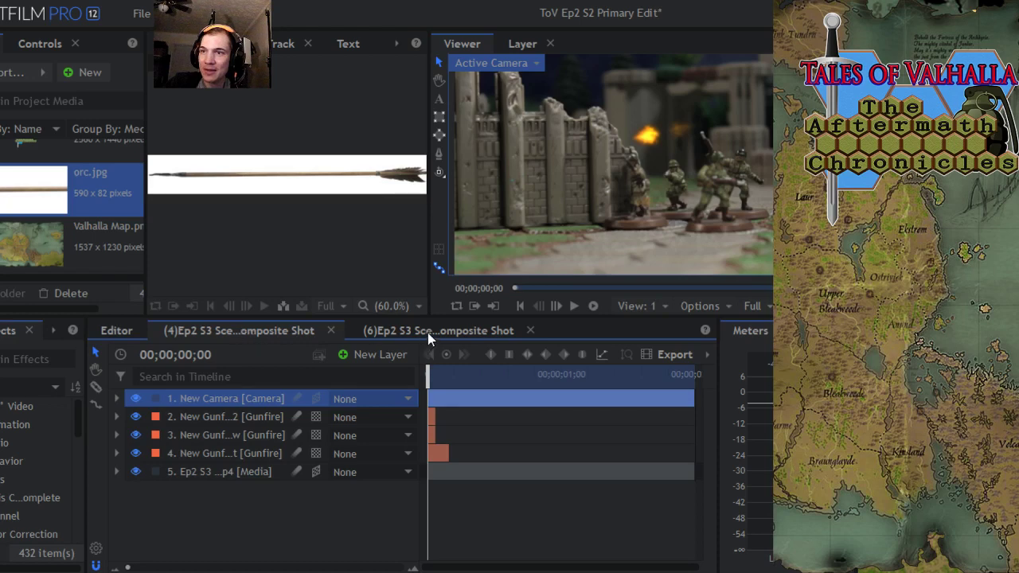
left_click(427, 333)
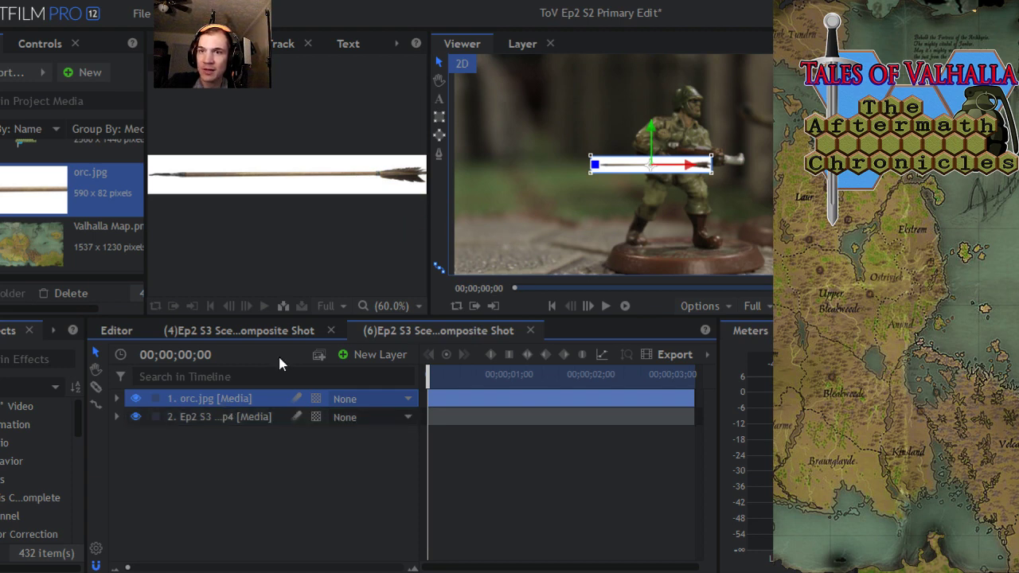
left_click(277, 331)
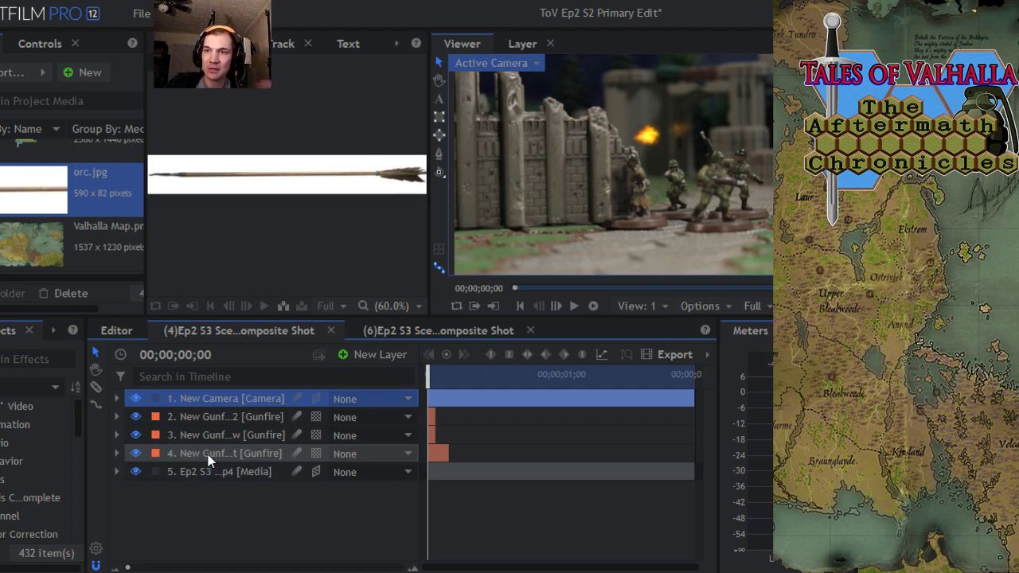
left_click(456, 333)
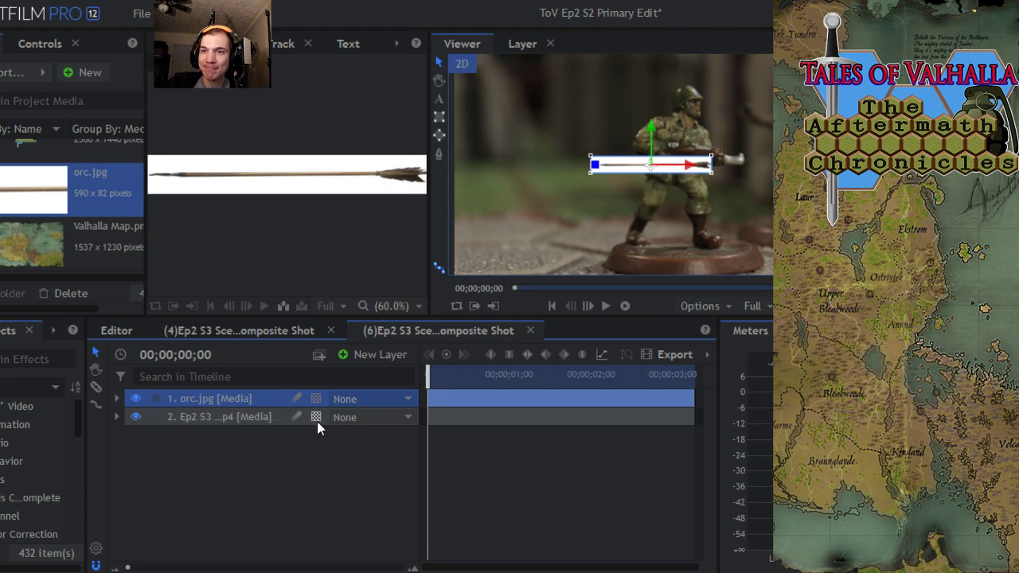
- Convert the orc.jpg layer to a 3D Plane and add a camera to the composite shot
right_click(315, 398)
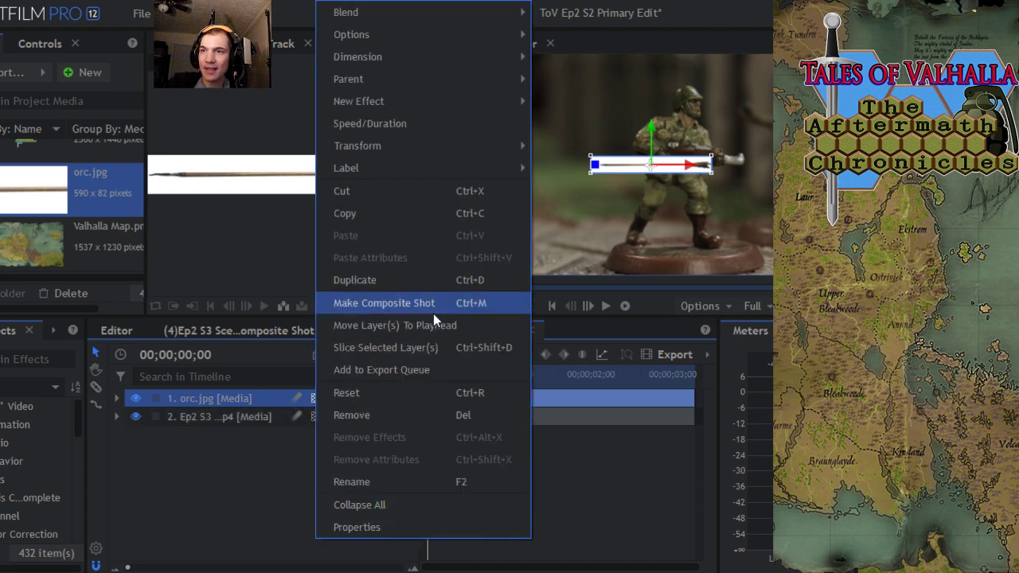
left_click(194, 521)
left_click(316, 398)
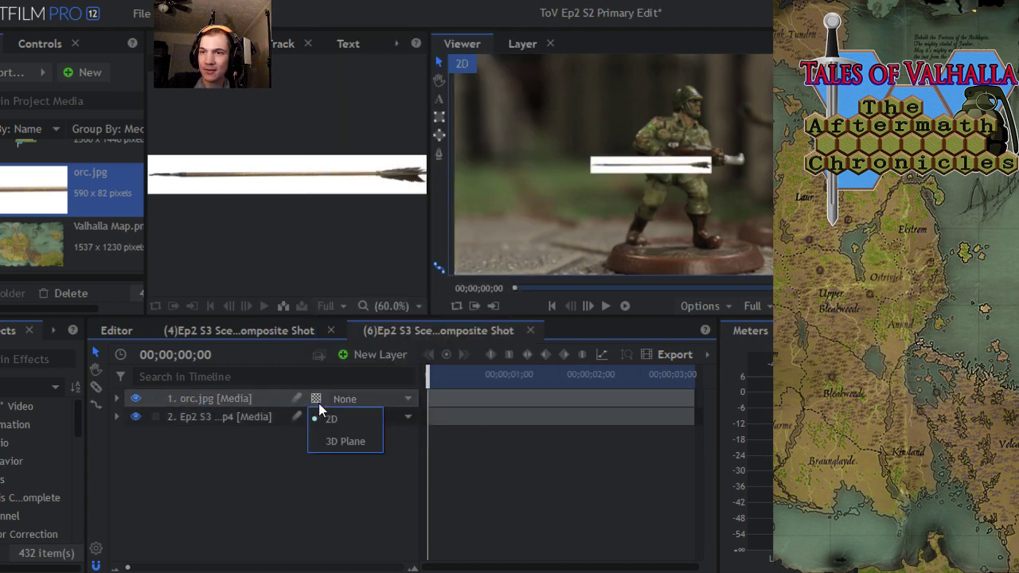
left_click(340, 441)
left_click(492, 338)
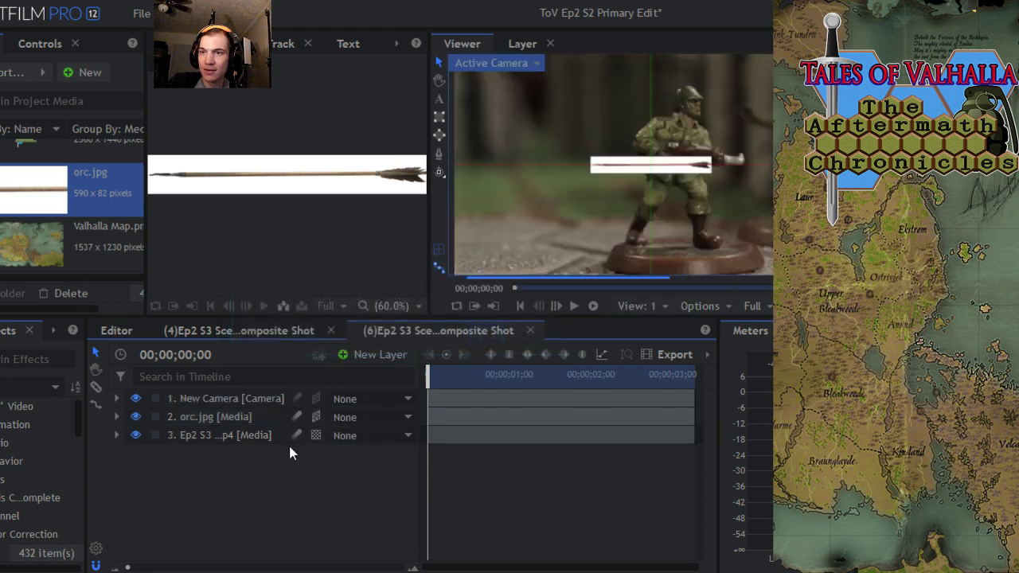
- Convert the Ep2 S3 video layer to a 3D Plane
left_click(316, 434)
left_click(334, 464)
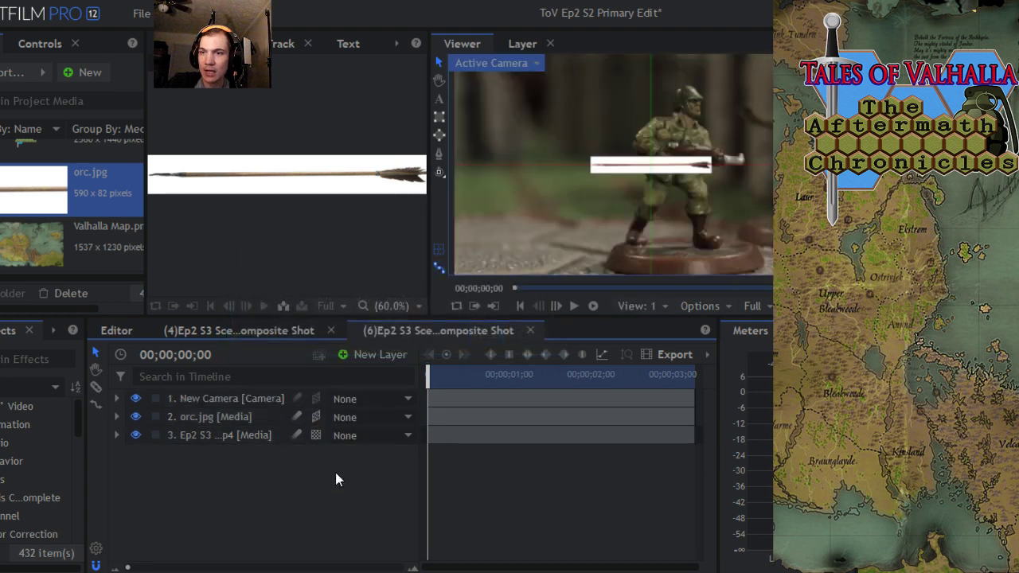
left_click(317, 437)
left_click(341, 481)
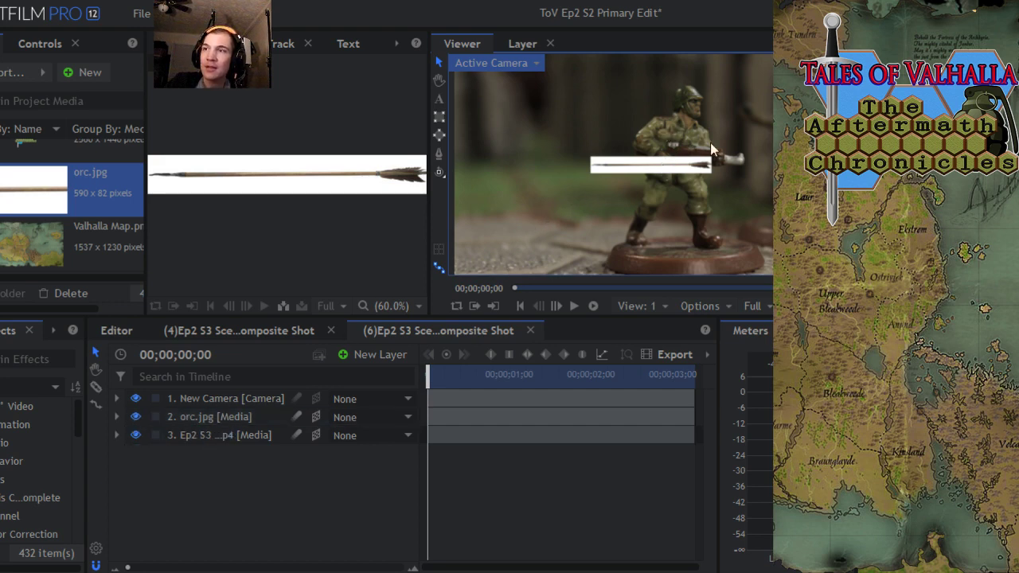
- Preview the composite shot by scrubbing through it, then playing from 00;00;01;07 and stopping at 00;00;02;11
left_click_drag(428, 378, 586, 372)
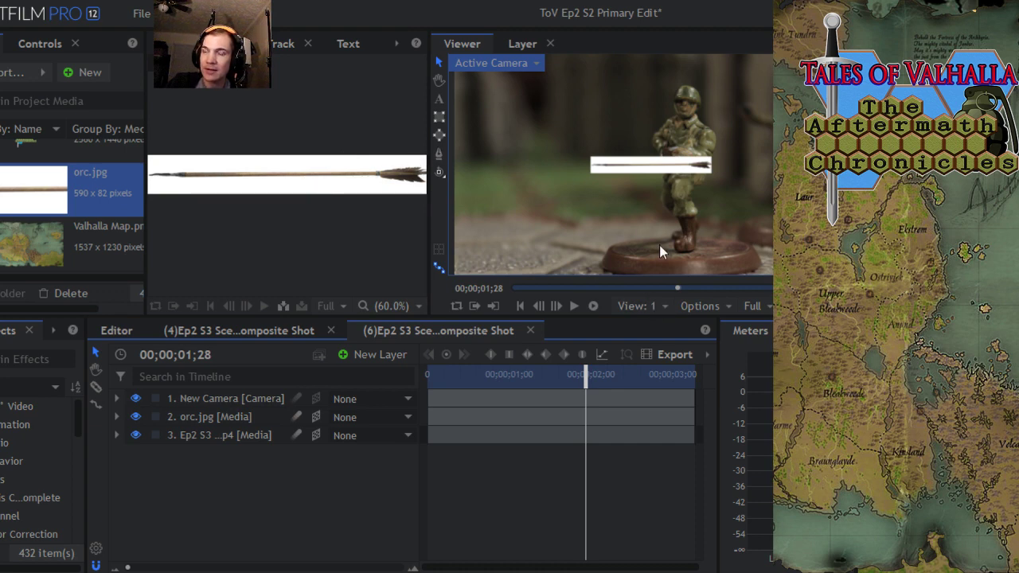
left_click_drag(586, 375, 528, 382)
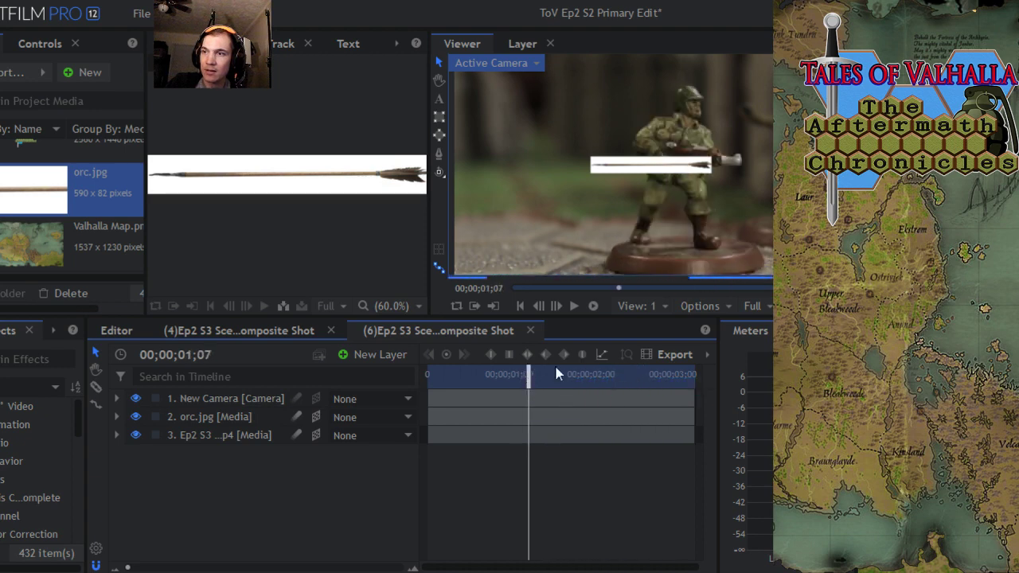
left_click(573, 304)
left_click(572, 304)
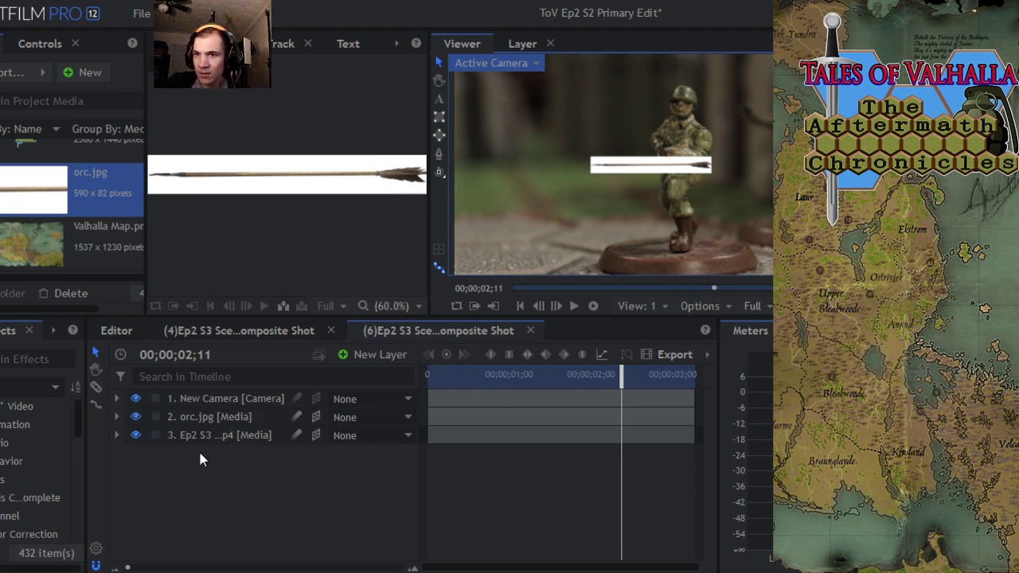
- Set the orc.jpg layer's blend mode to Screen and check the selected mode
left_click(205, 421)
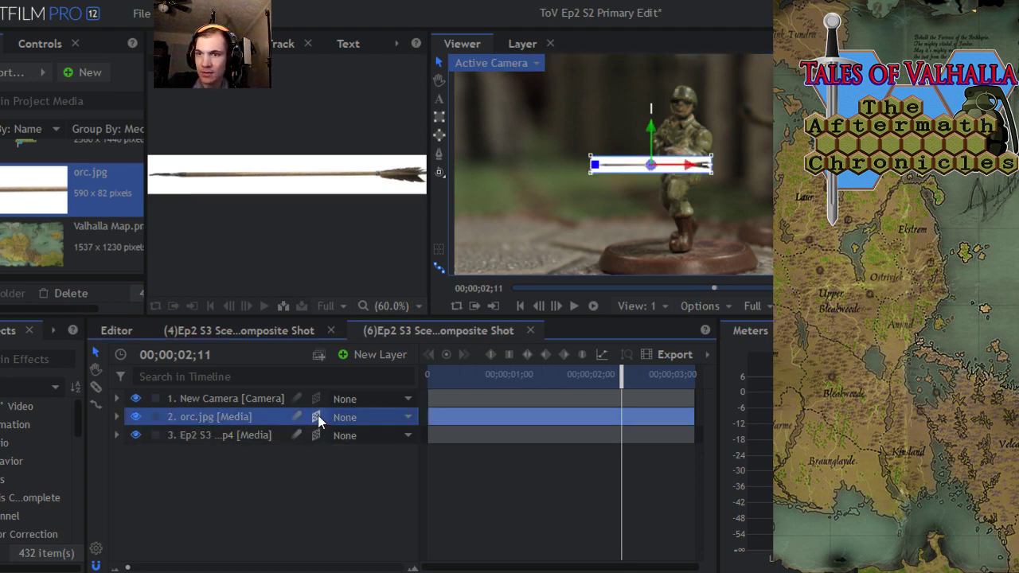
right_click(211, 424)
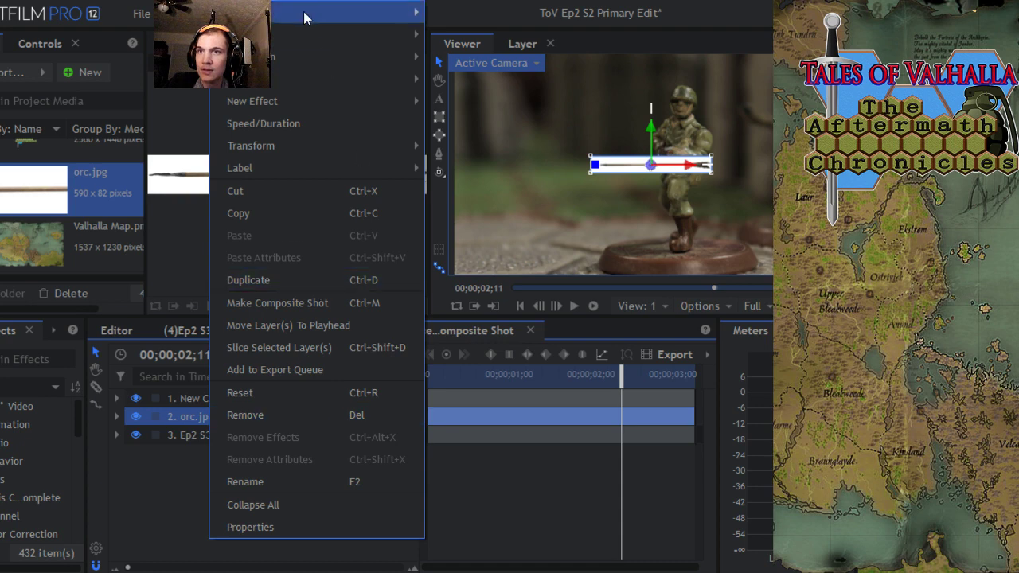
mouse_move(311, 20)
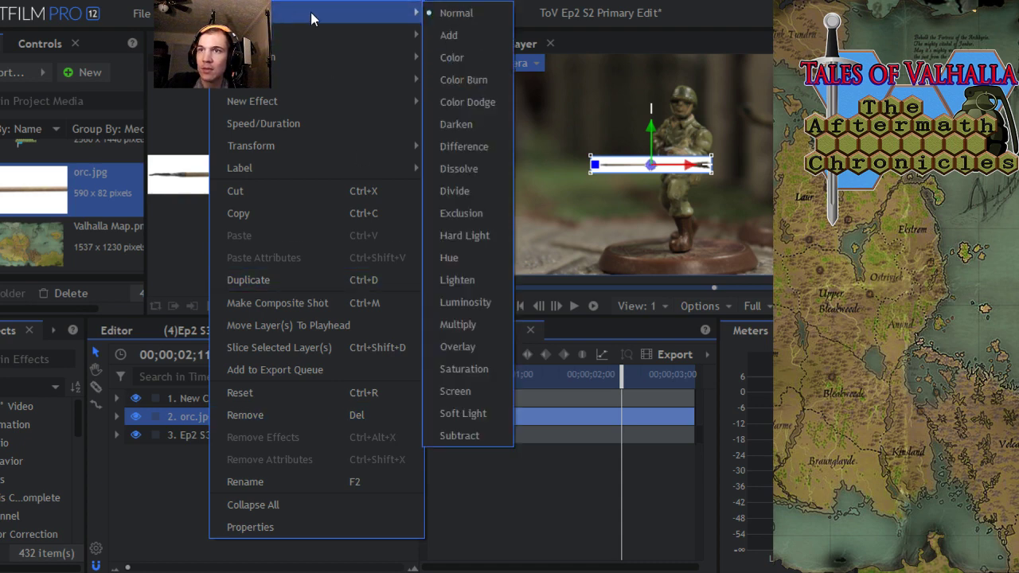
left_click(459, 396)
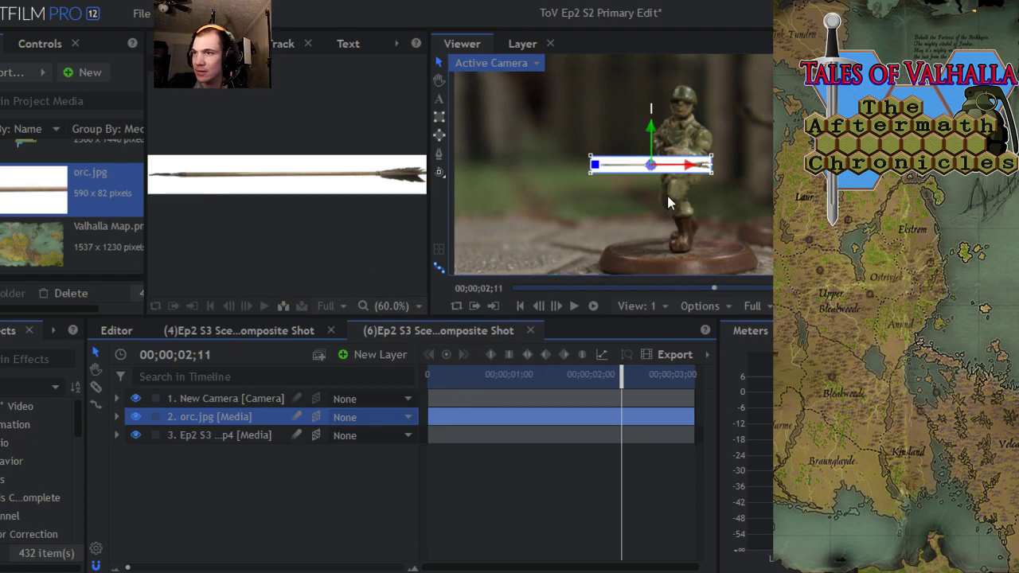
right_click(199, 420)
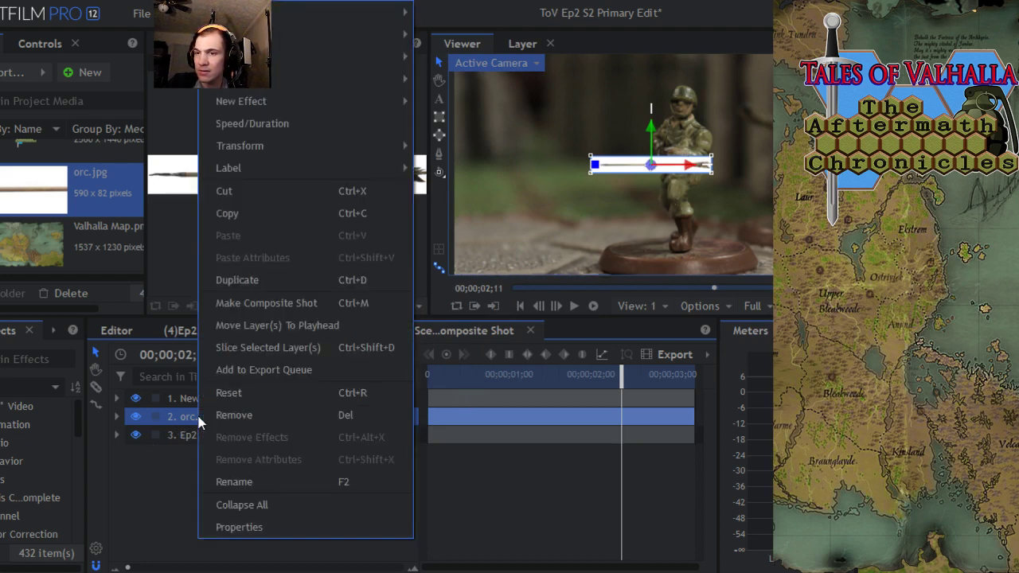
mouse_move(332, 18)
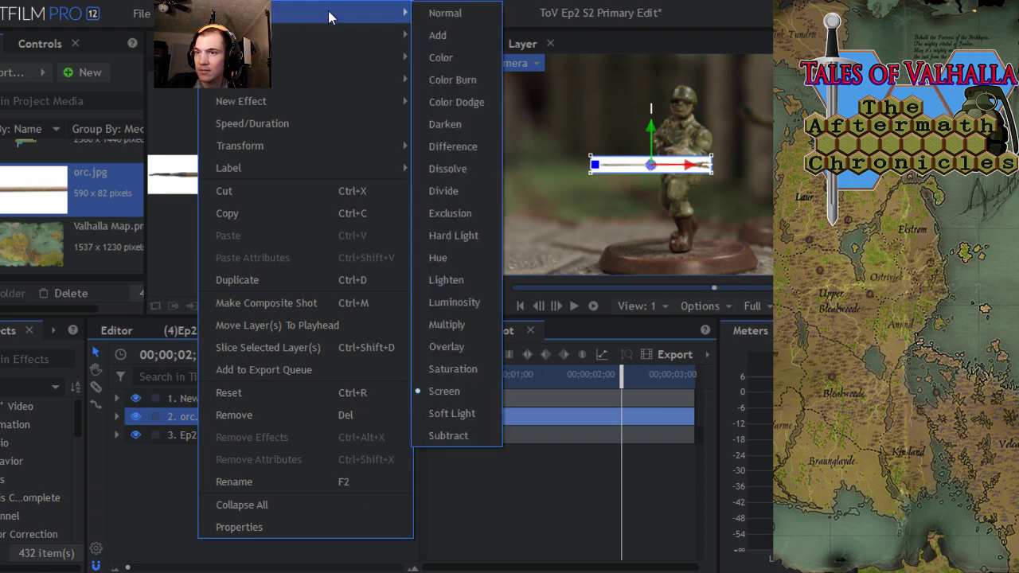
left_click(516, 477)
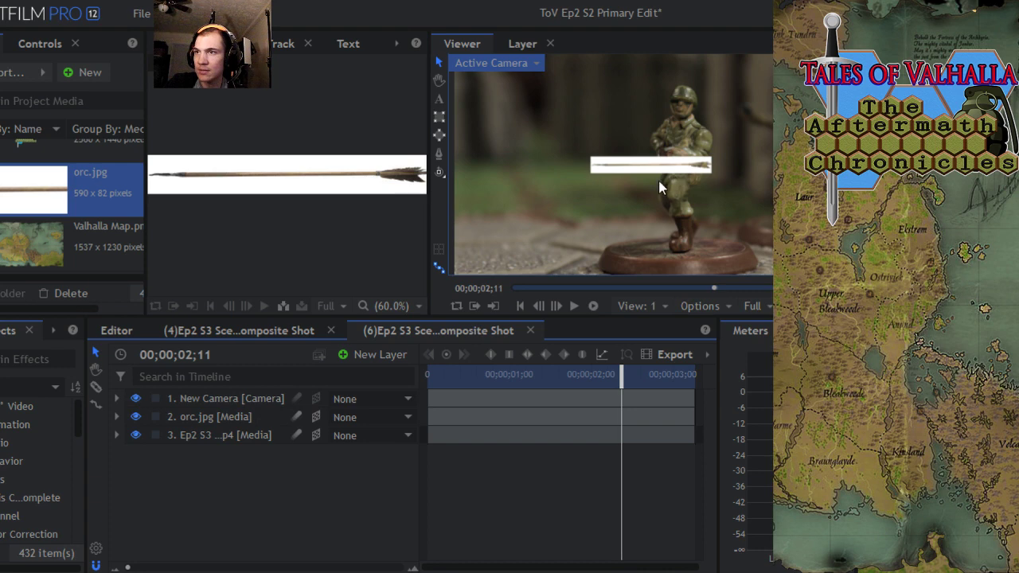
- Try the Add blend mode on the orc.jpg layer
scroll(659, 187, "up", 3)
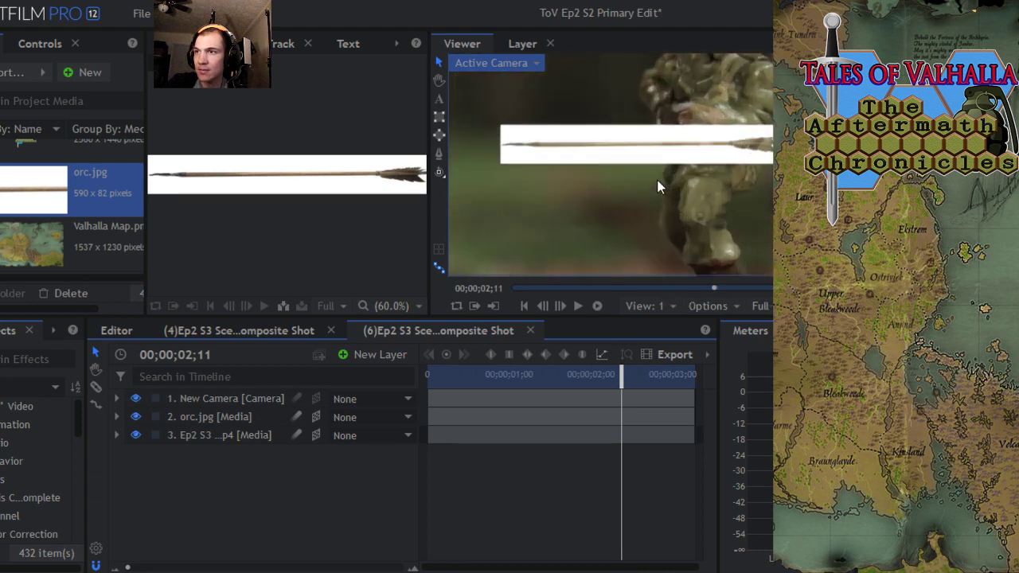
left_click(201, 426)
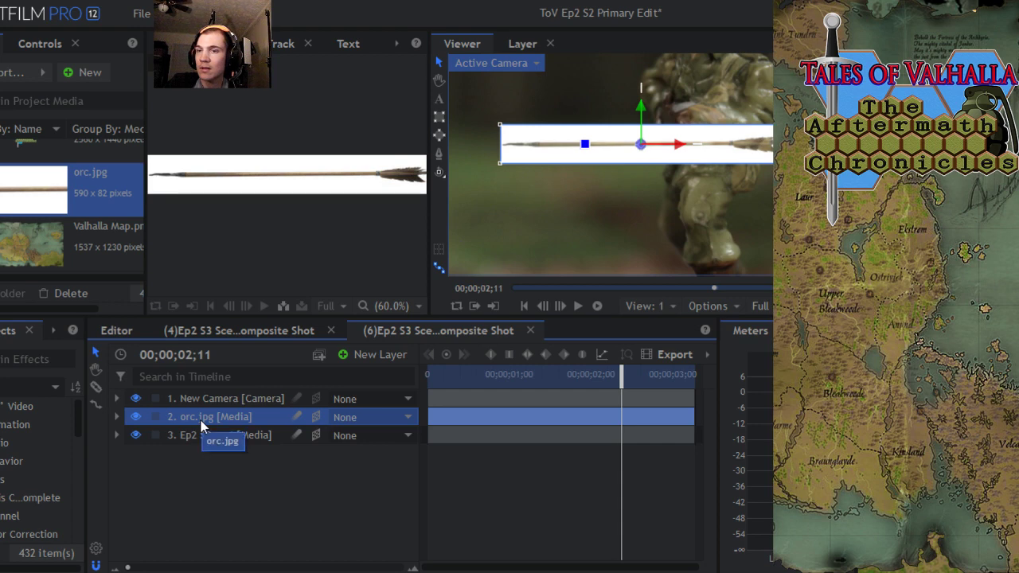
right_click(201, 426)
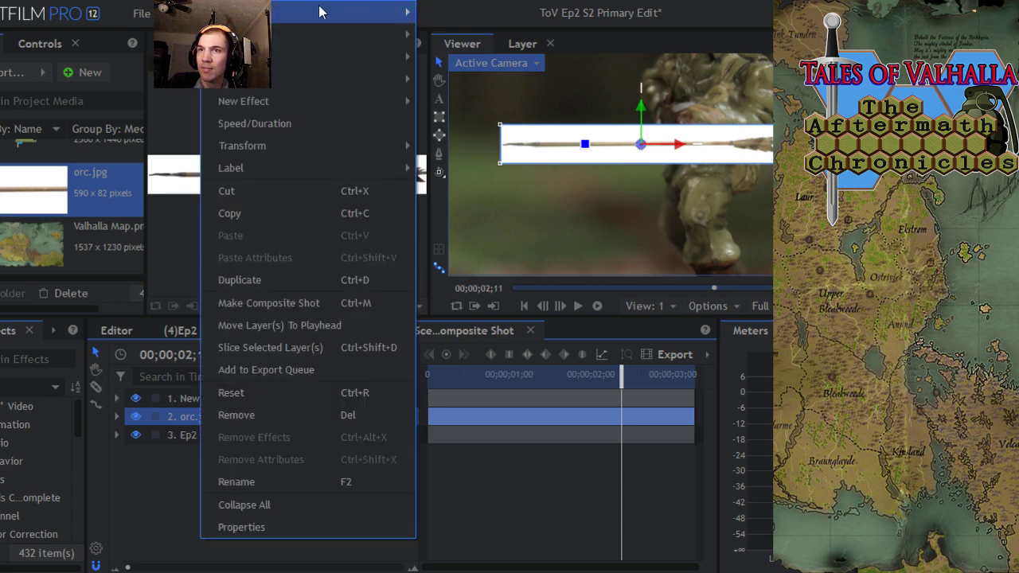
mouse_move(330, 10)
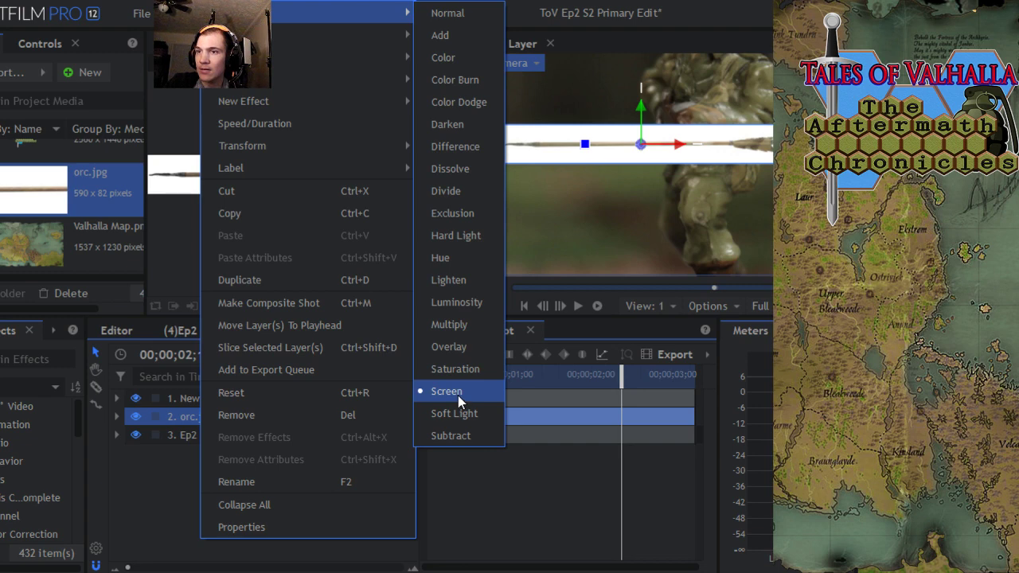
left_click(448, 36)
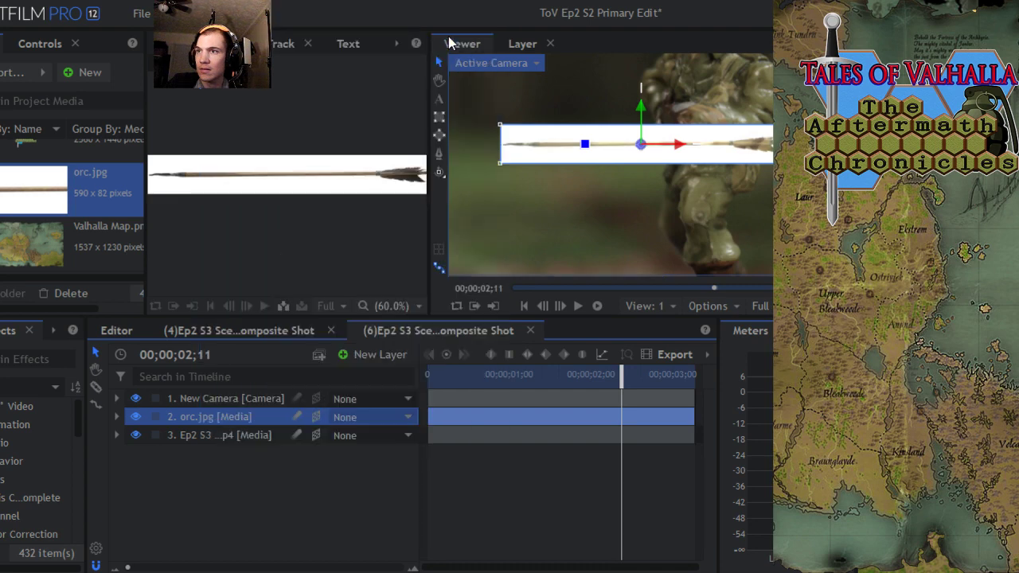
- Switch the orc.jpg layer's blend mode back to Screen
right_click(205, 427)
mouse_move(288, 11)
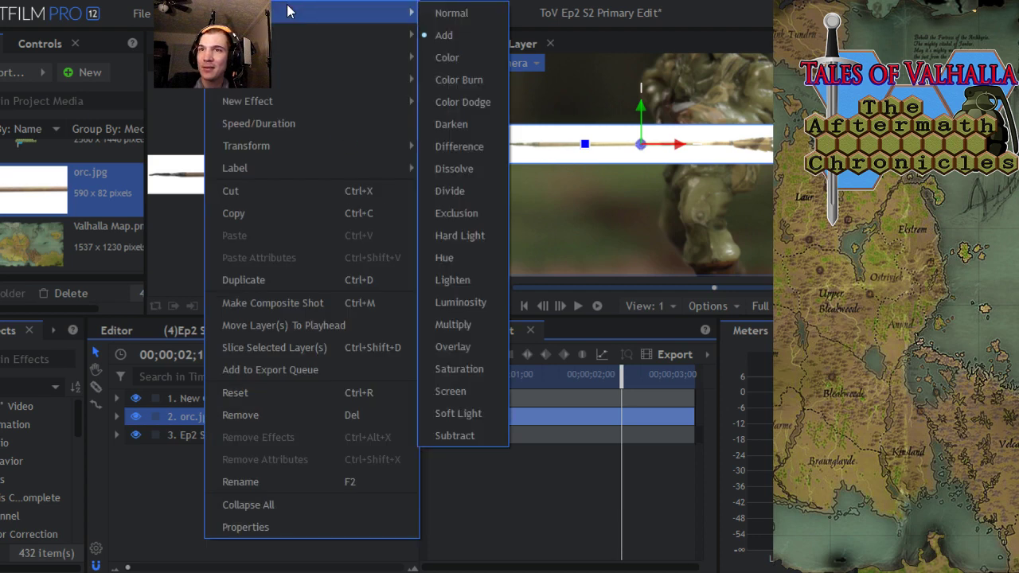
left_click(462, 385)
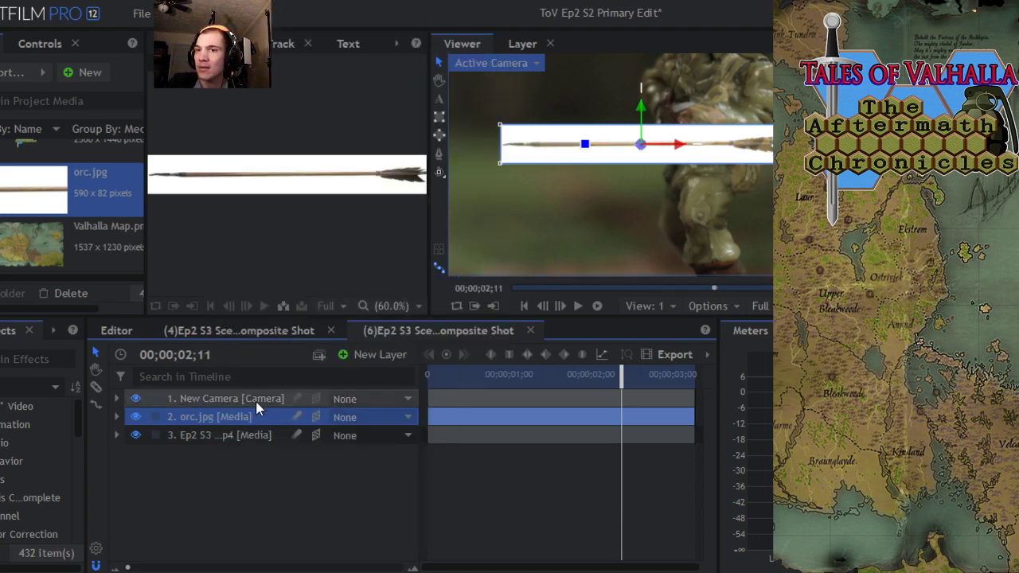
- Expand the orc.jpg layer's Material properties and examine the lighting, shadow and reflection settings
left_click(117, 416)
left_click(132, 490)
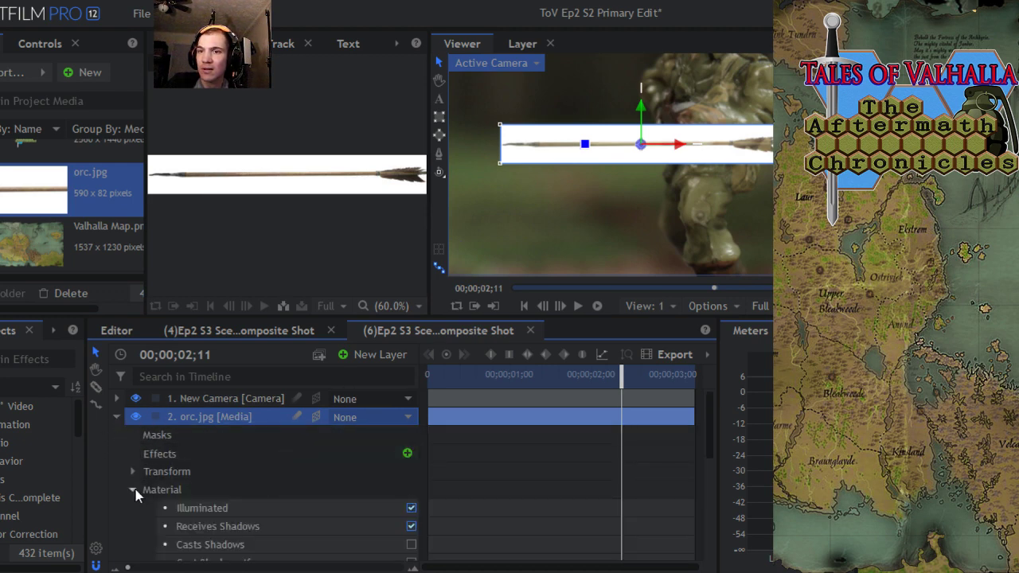
scroll(148, 484, "down", 3)
scroll(157, 481, "up", 3)
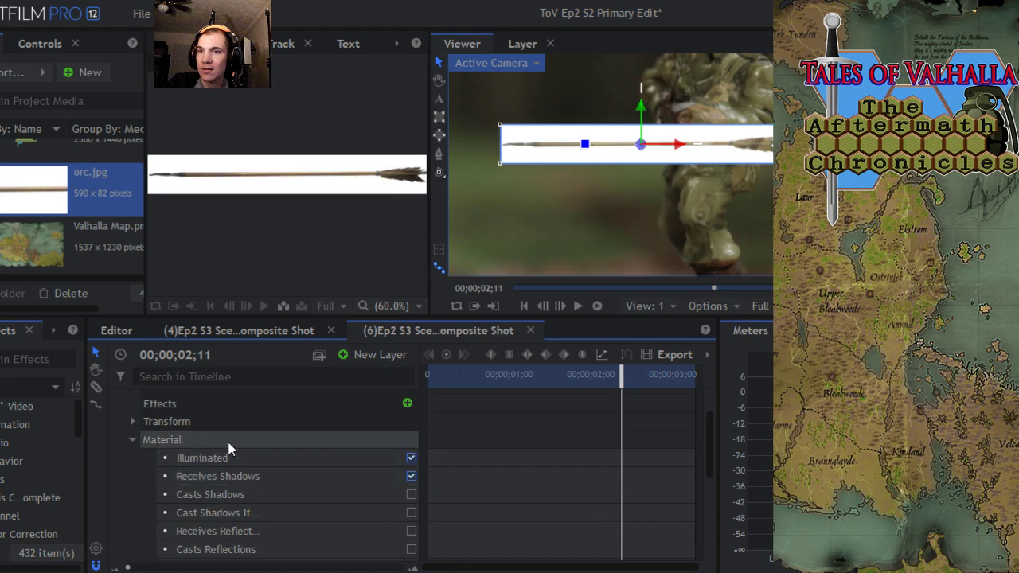
scroll(229, 450, "down", 3)
scroll(229, 448, "down", 3)
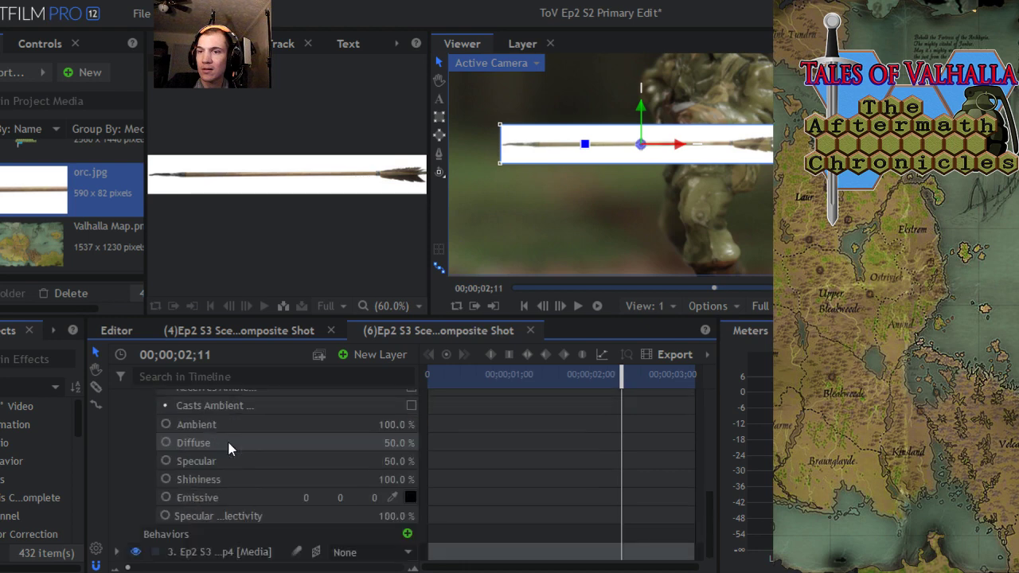
- Try toggling the Illuminated and Receives Shadows options in the orc.jpg layer's Material properties
scroll(229, 450, "up", 5)
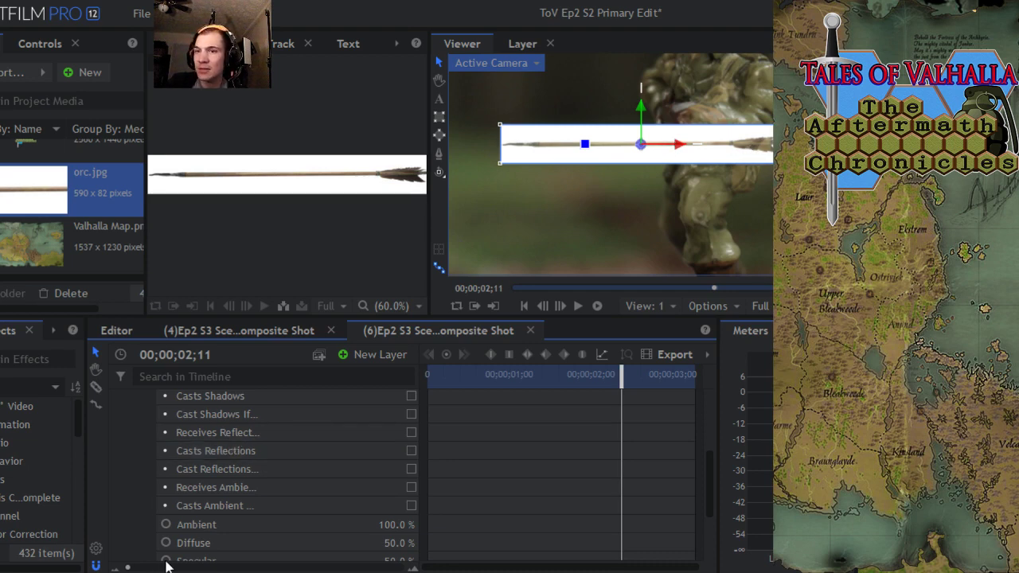
scroll(223, 512, "up", 3)
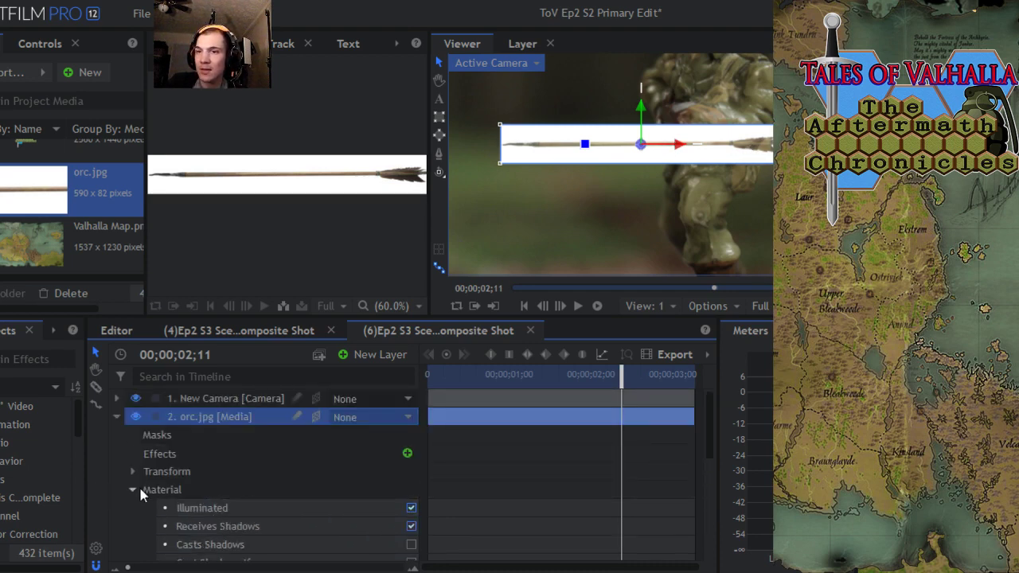
left_click(413, 512)
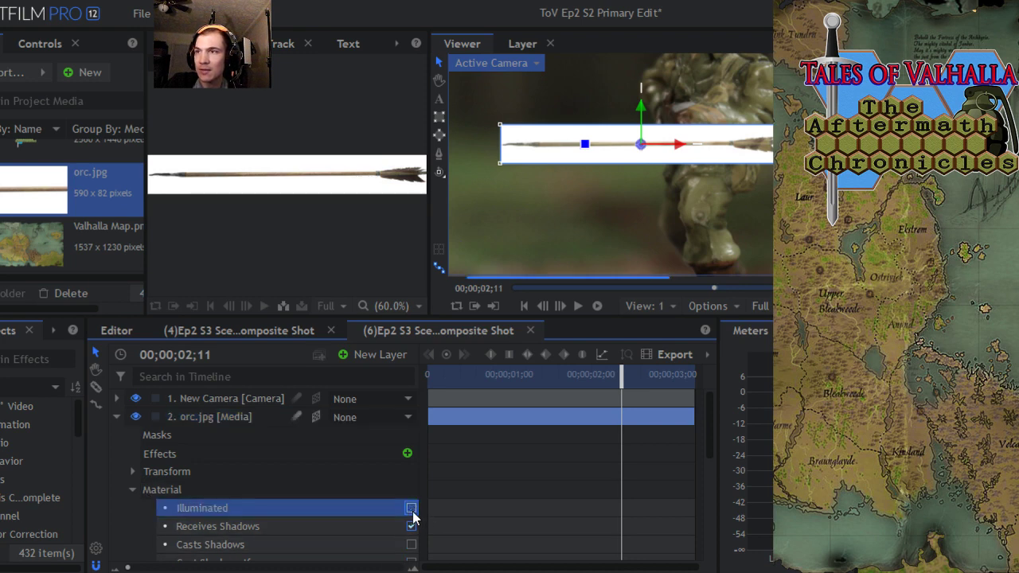
left_click(411, 526)
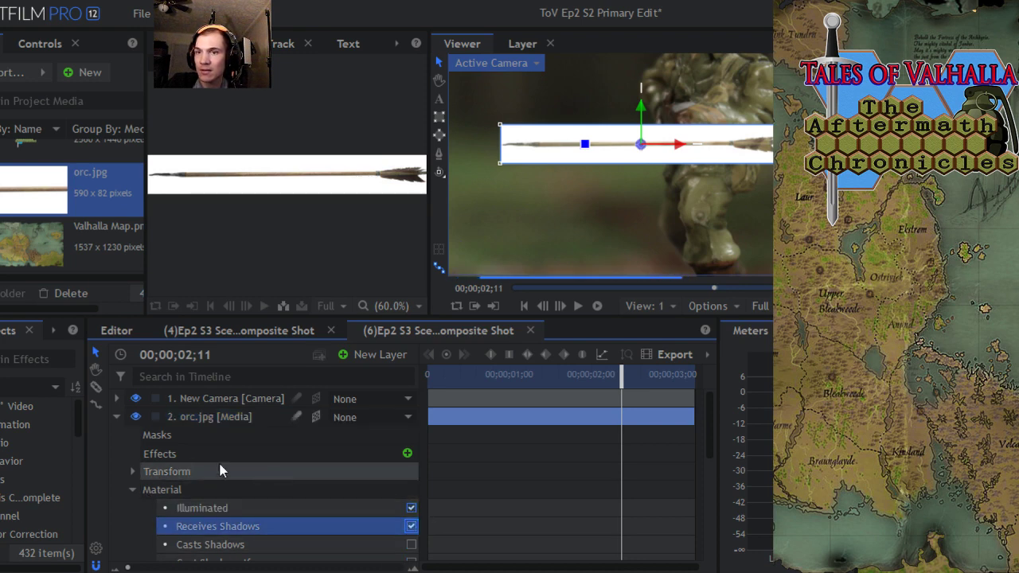
- Examine the orc.jpg layer's Transform properties and look through its Material settings again
left_click(136, 488)
left_click(136, 473)
scroll(220, 493, "down", 2)
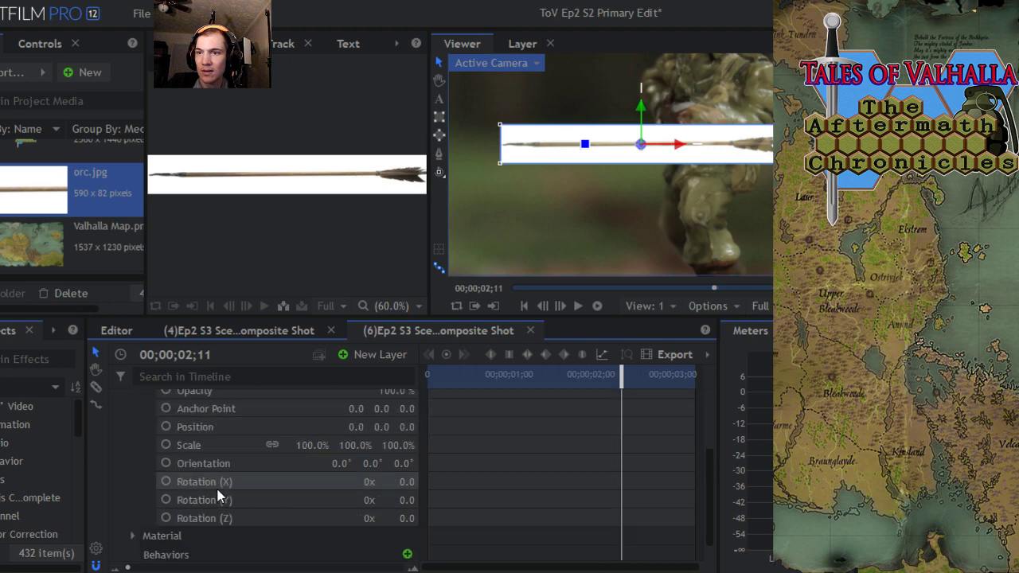
scroll(219, 490, "up", 1)
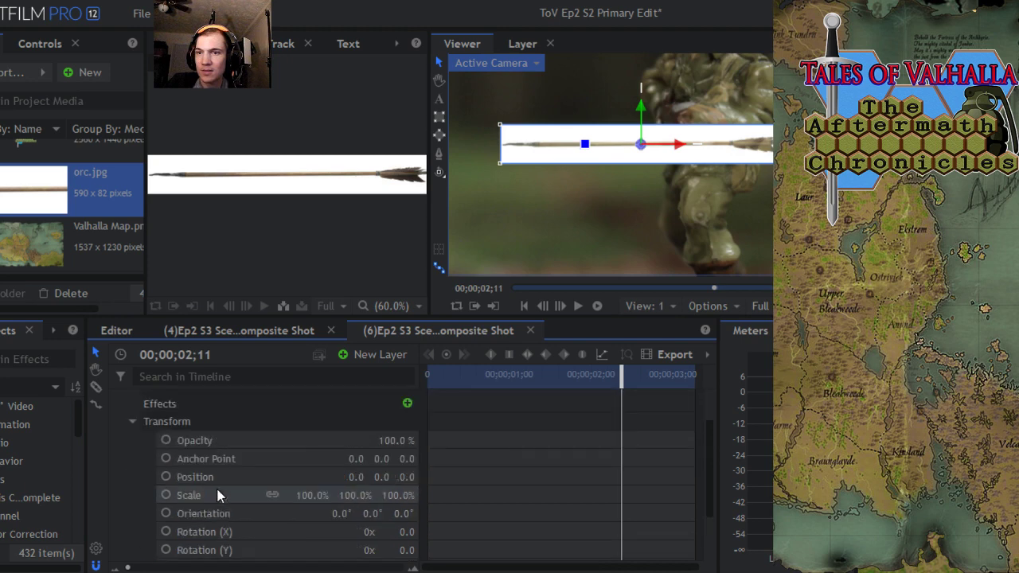
left_click(131, 424)
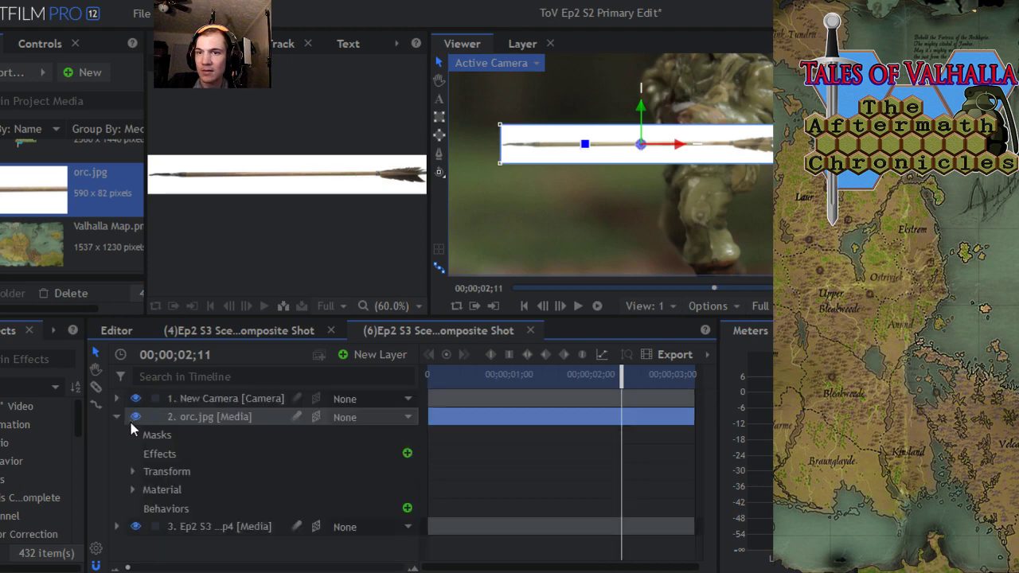
left_click(132, 490)
scroll(220, 500, "down", 5)
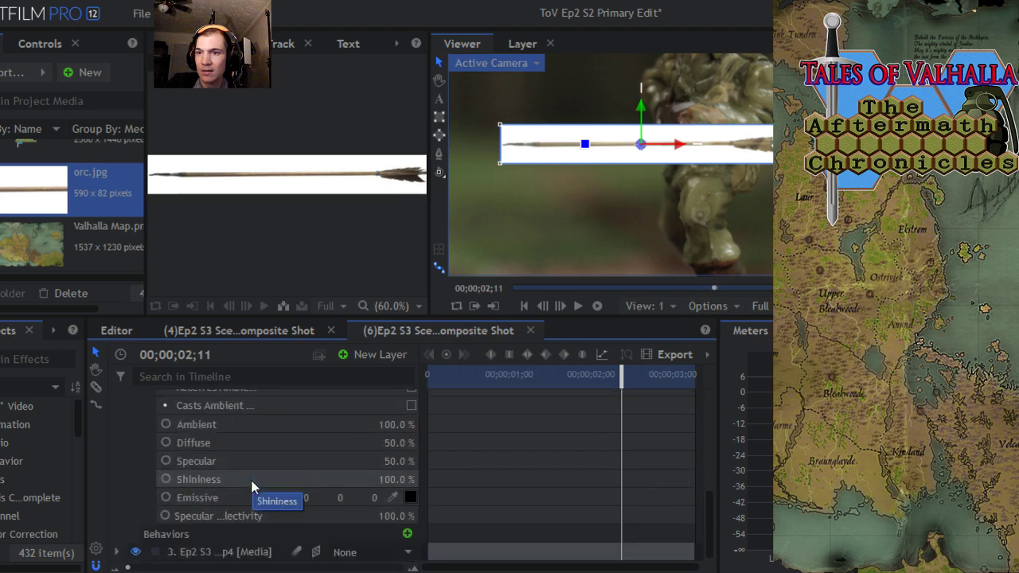
scroll(251, 480, "up", 2)
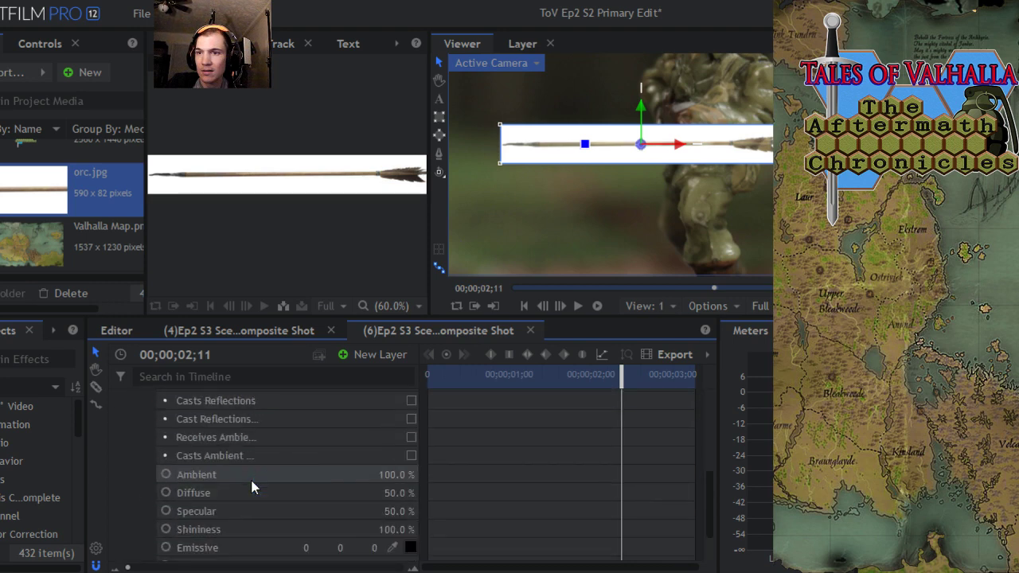
scroll(251, 485, "up", 1)
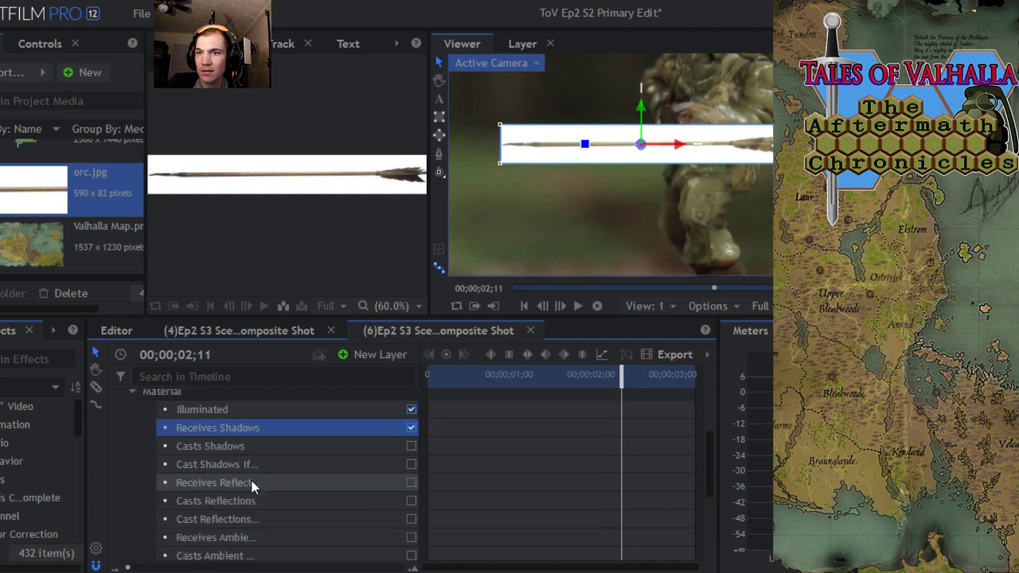
scroll(239, 486, "up", 2)
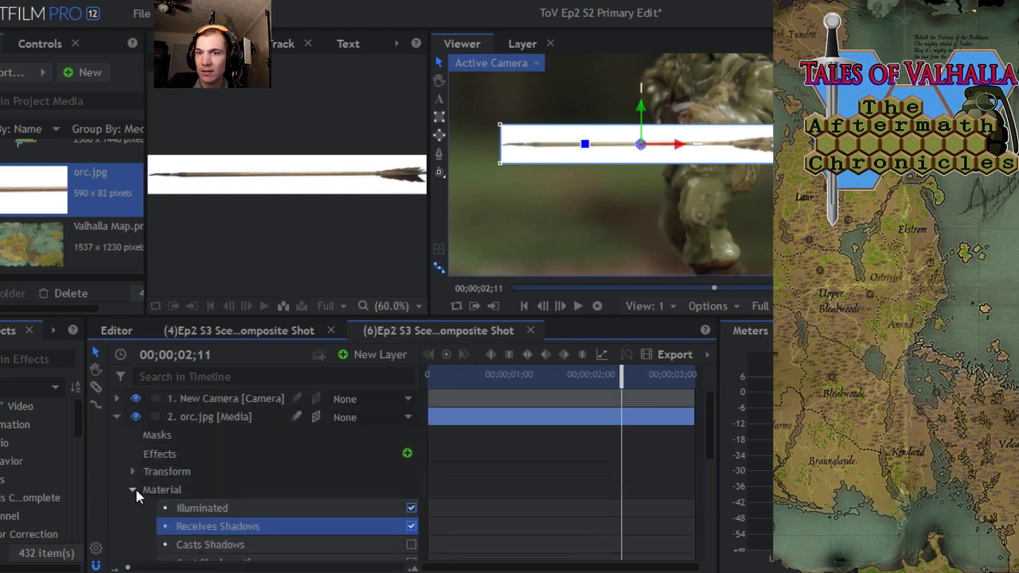
left_click(132, 489)
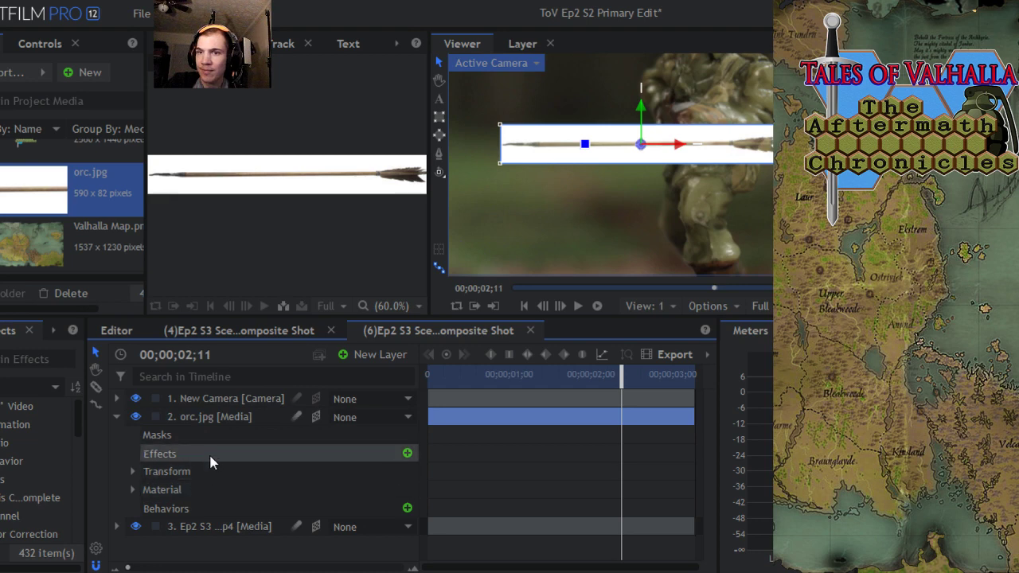
- Try motion blur on the orc.jpg layer and turn it off again
right_click(218, 419)
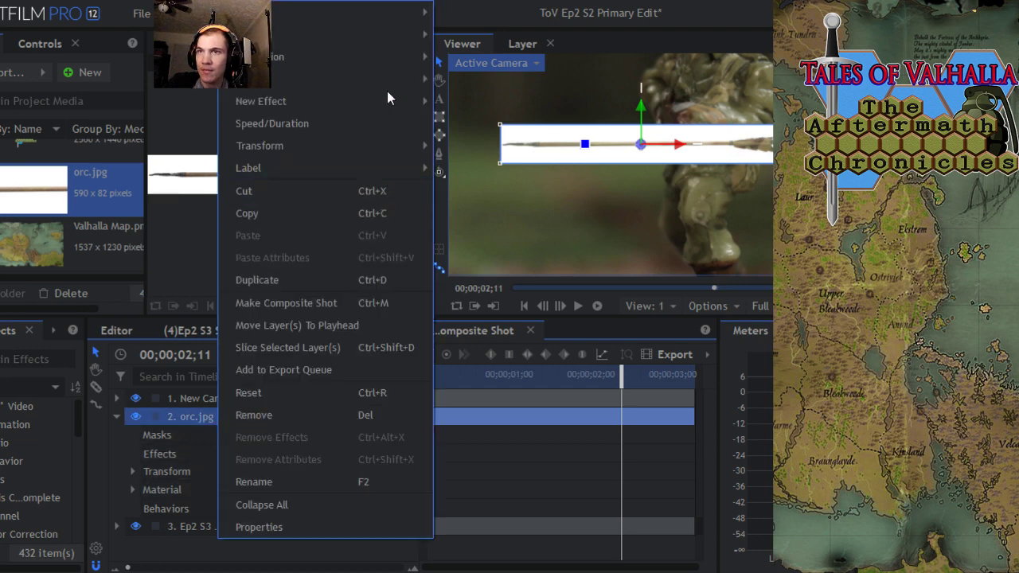
mouse_move(352, 34)
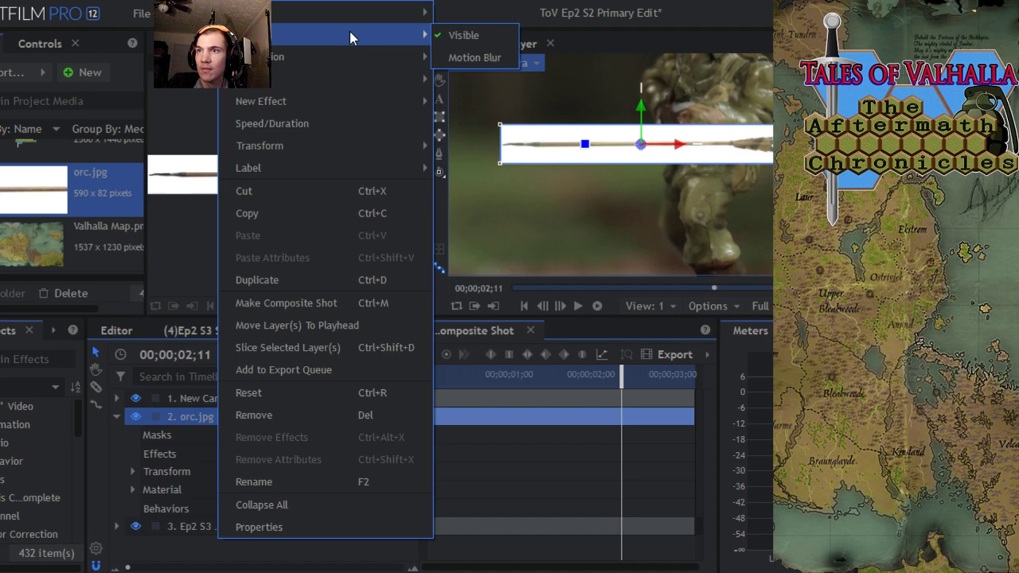
left_click(466, 58)
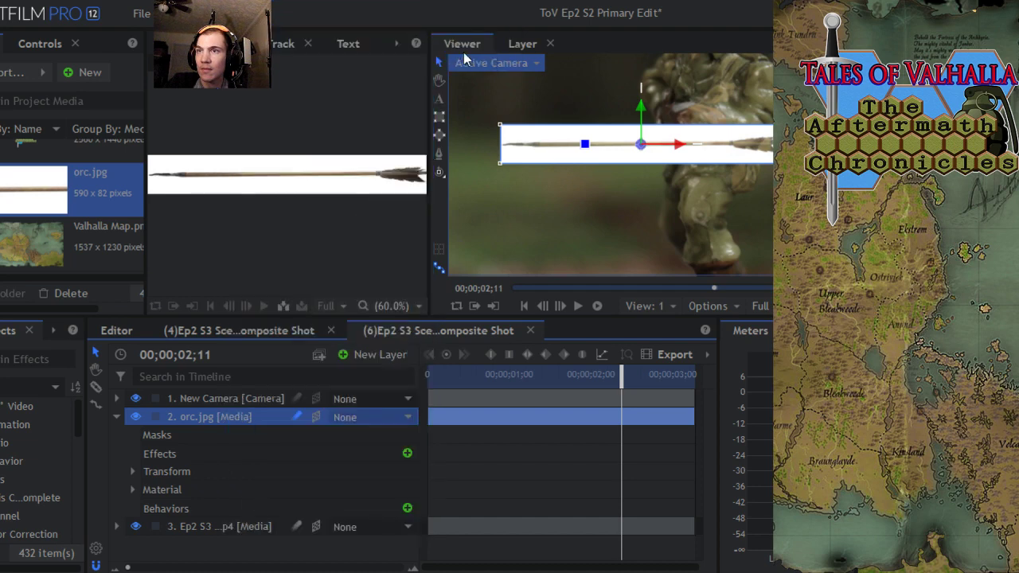
right_click(199, 422)
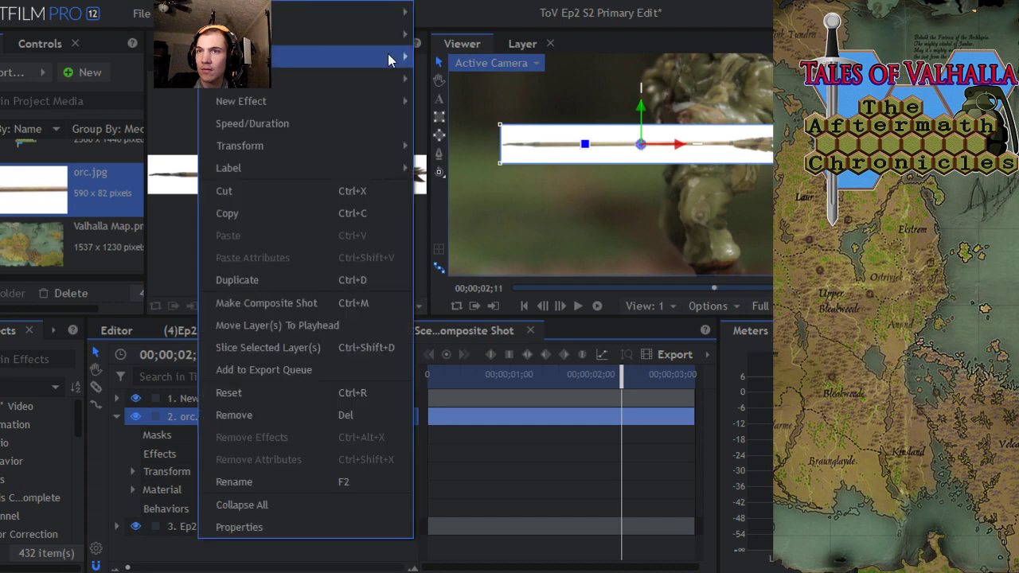
mouse_move(341, 32)
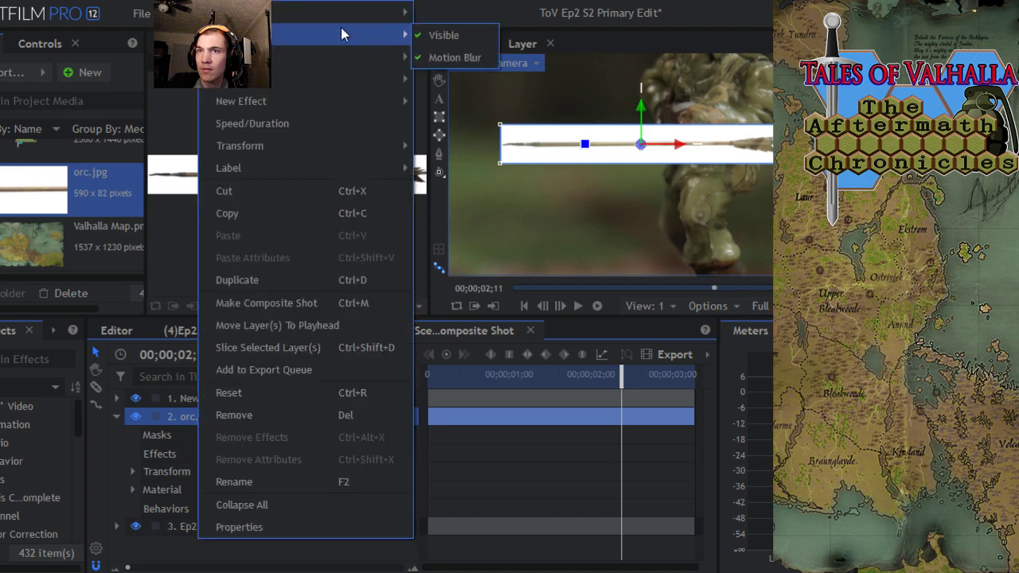
left_click(440, 58)
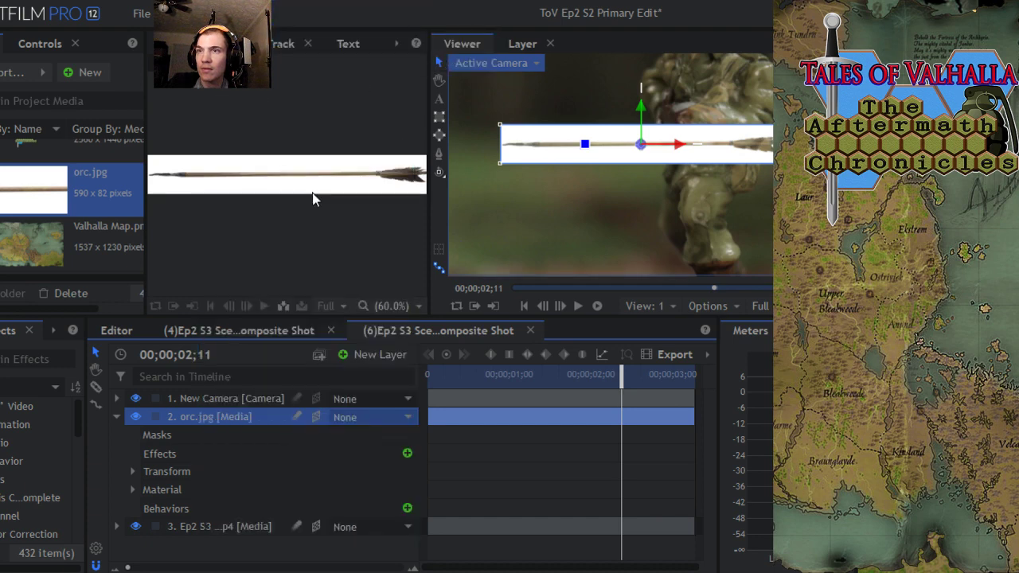
- Look through the orc.jpg layer's effect, parent and blend options and set its blend mode to Normal
right_click(191, 425)
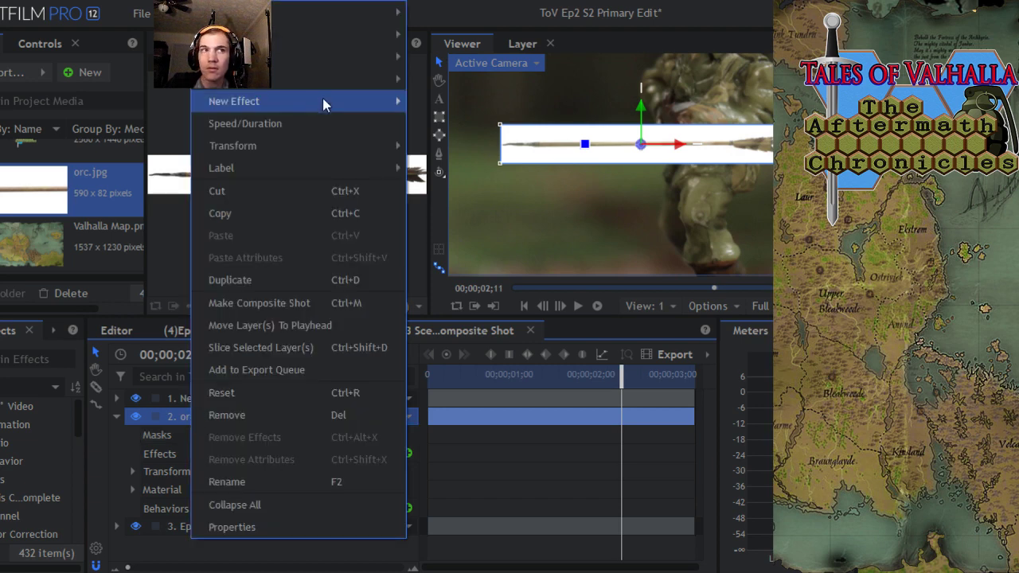
mouse_move(295, 94)
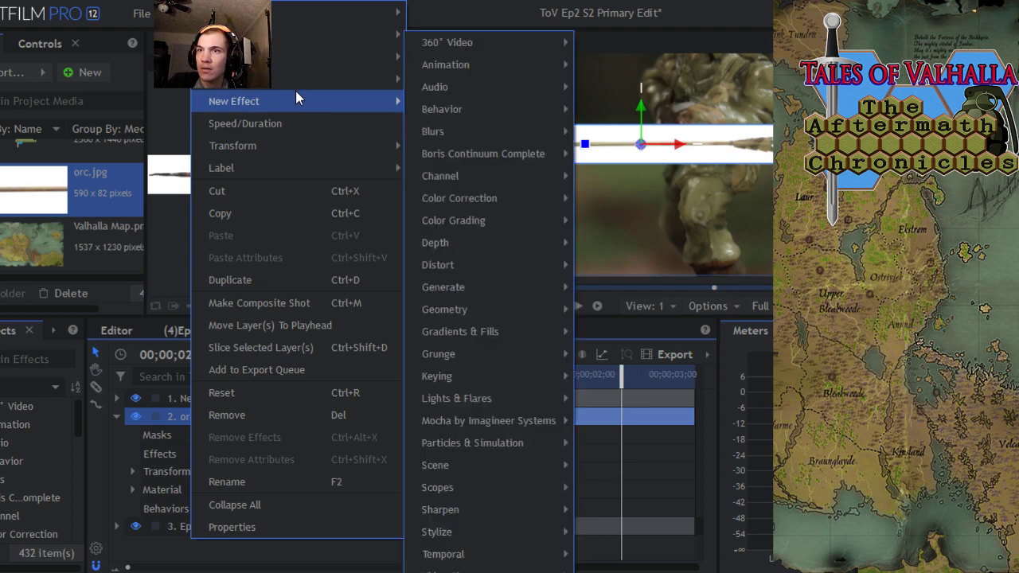
mouse_move(303, 148)
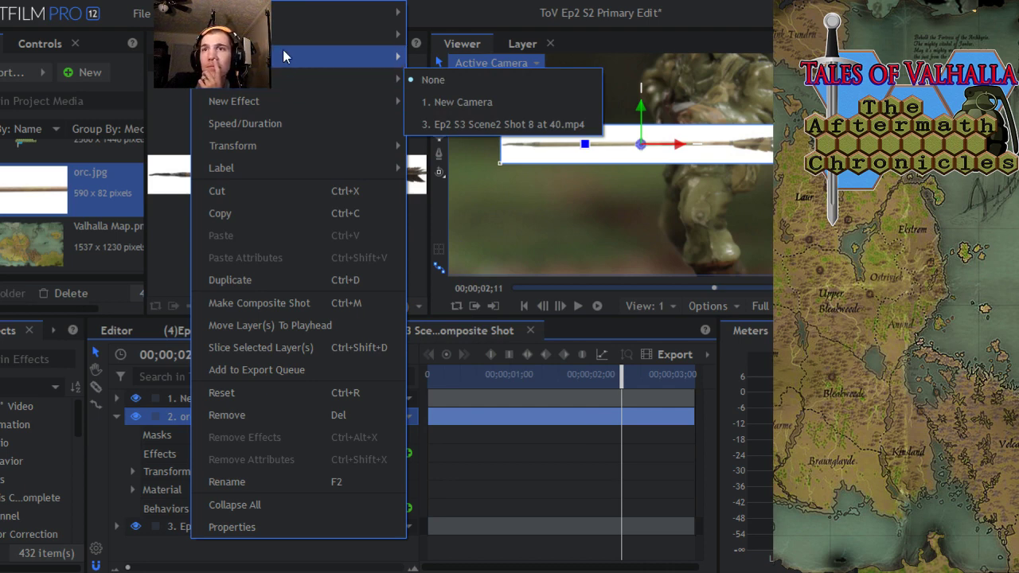
mouse_move(283, 51)
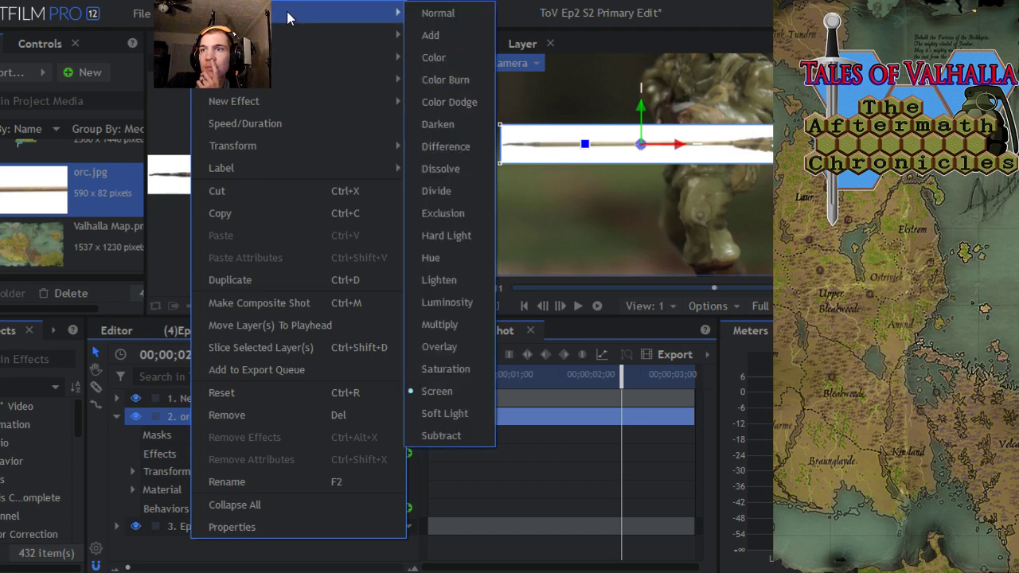
left_click(437, 11)
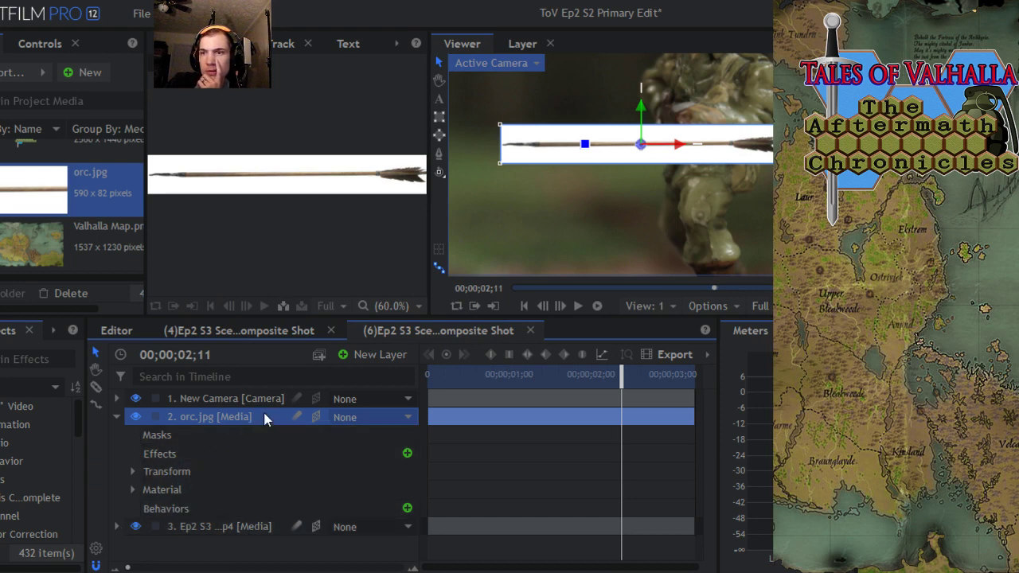
- Try the orc.jpg layer as a 2D layer with the Screen blend mode
left_click(317, 416)
left_click(332, 438)
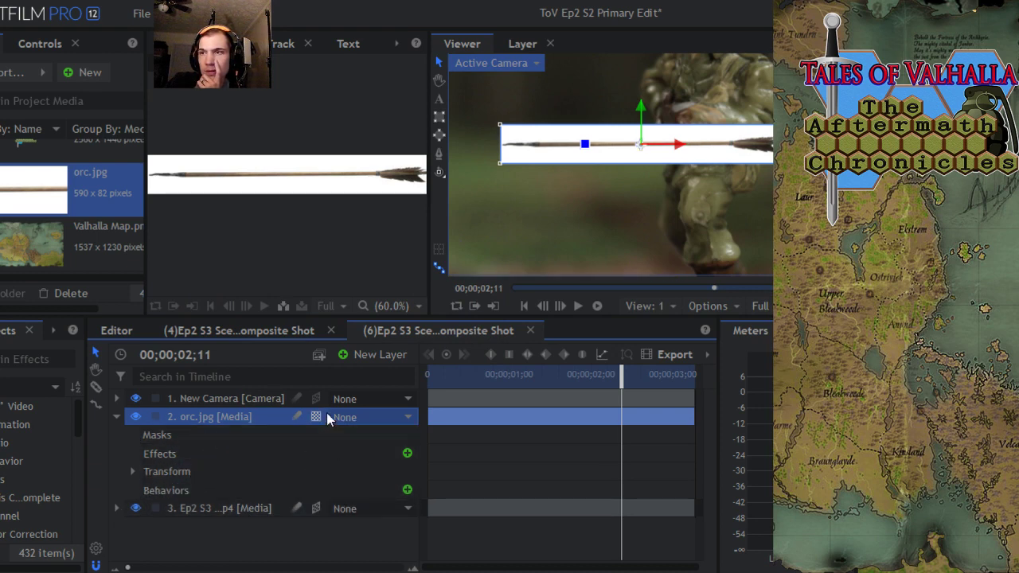
right_click(210, 418)
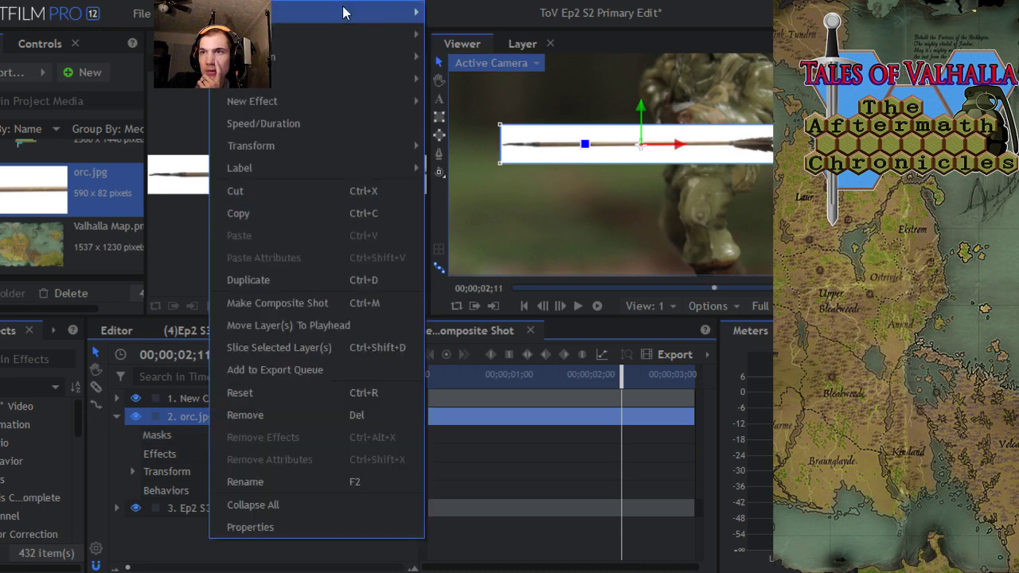
mouse_move(353, 11)
left_click(454, 394)
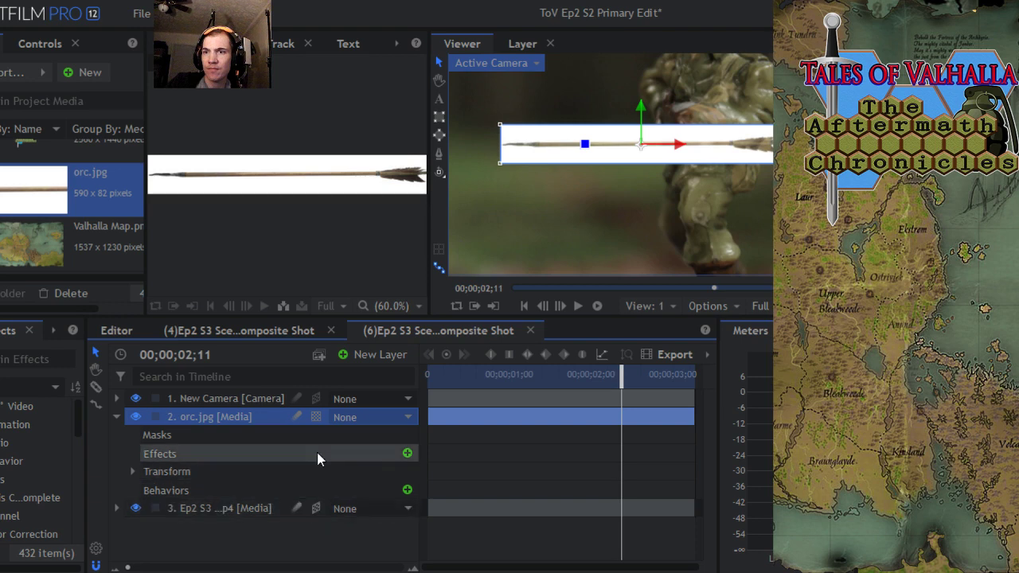
- Make the orc.jpg layer a 3D Plane again and set its blend mode to Normal
left_click(316, 418)
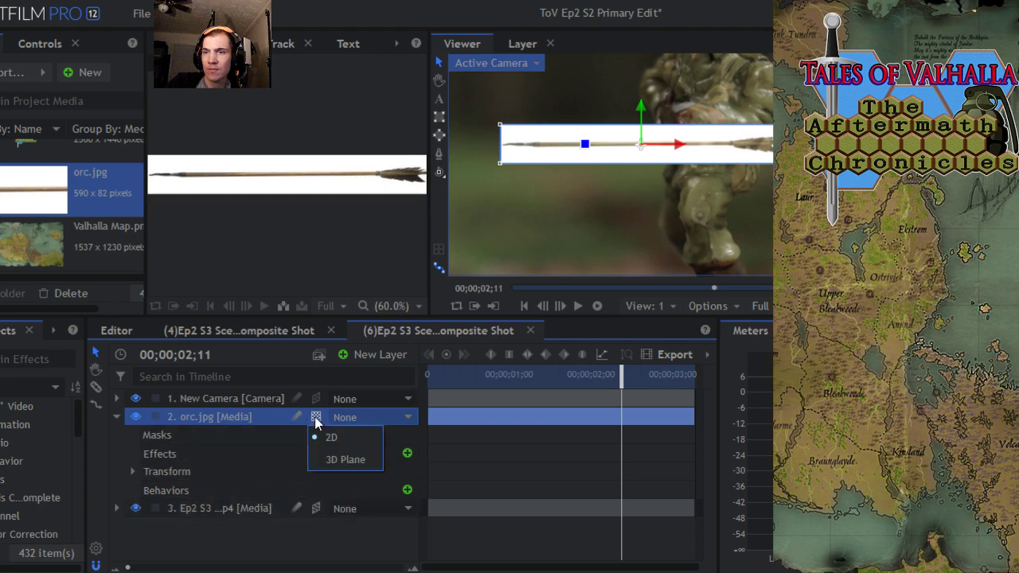
left_click(344, 460)
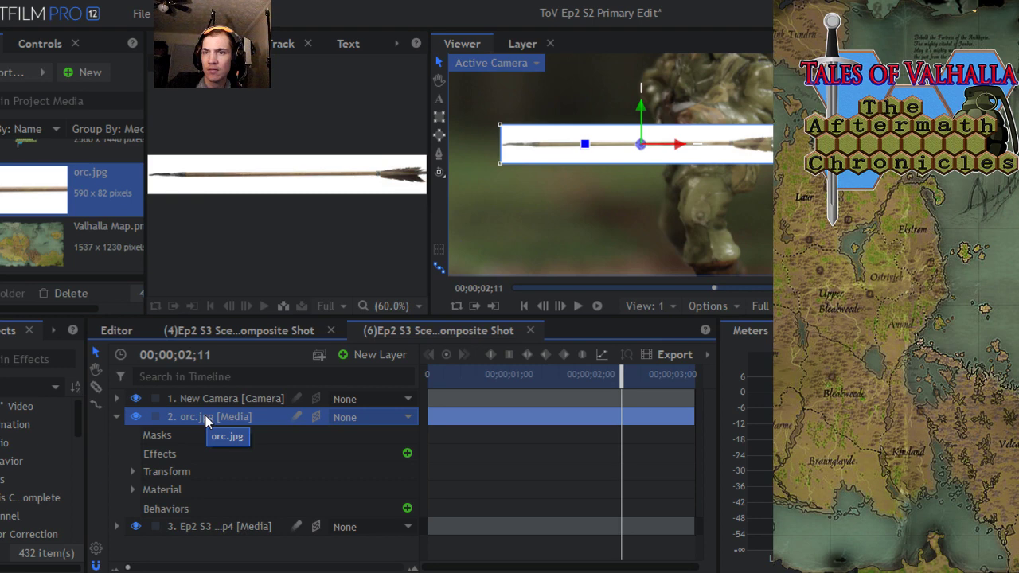
right_click(205, 420)
mouse_move(339, 13)
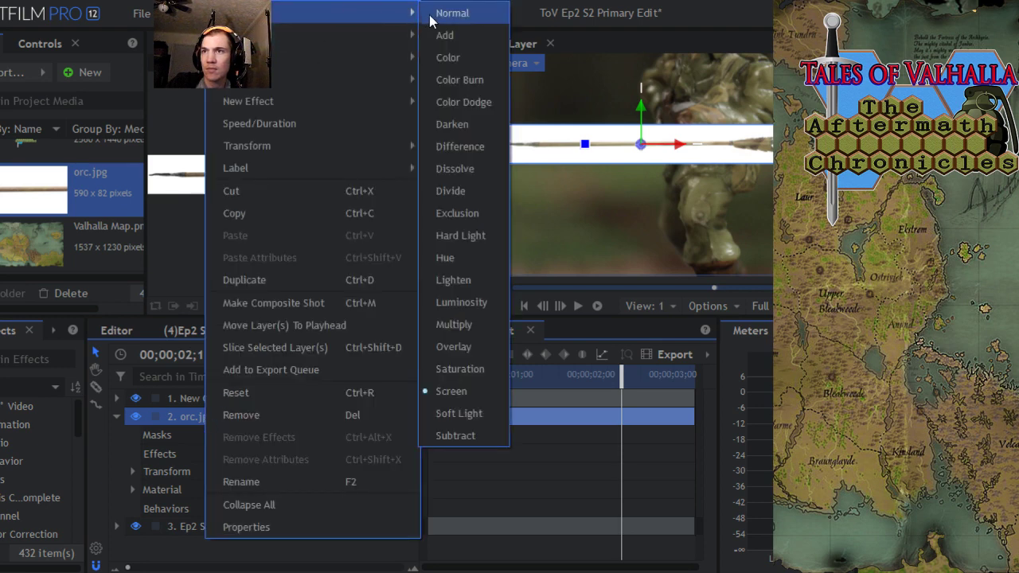
left_click(430, 21)
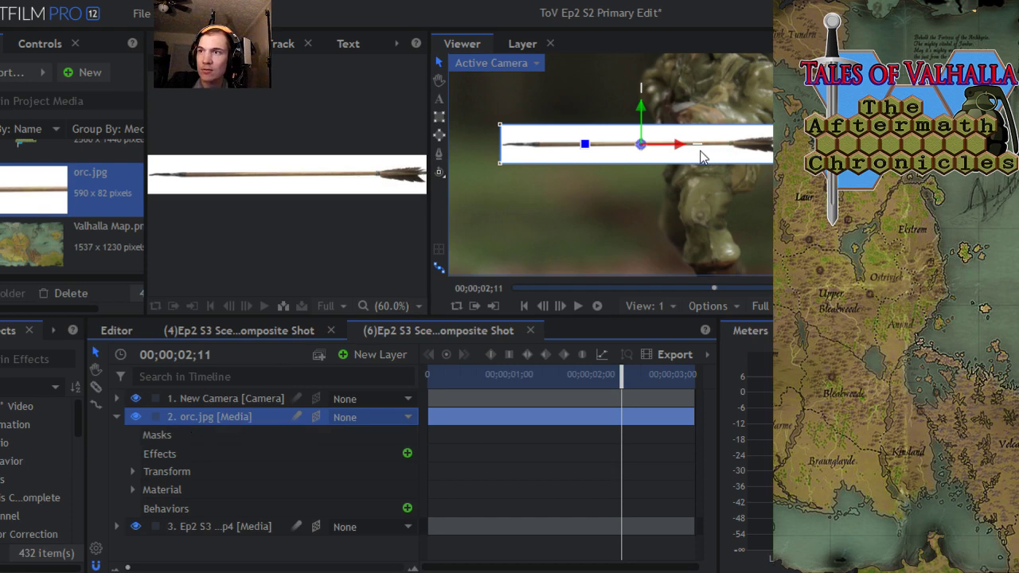
- Lower the Diffuse value in the orc.jpg layer's Material properties
left_click(133, 491)
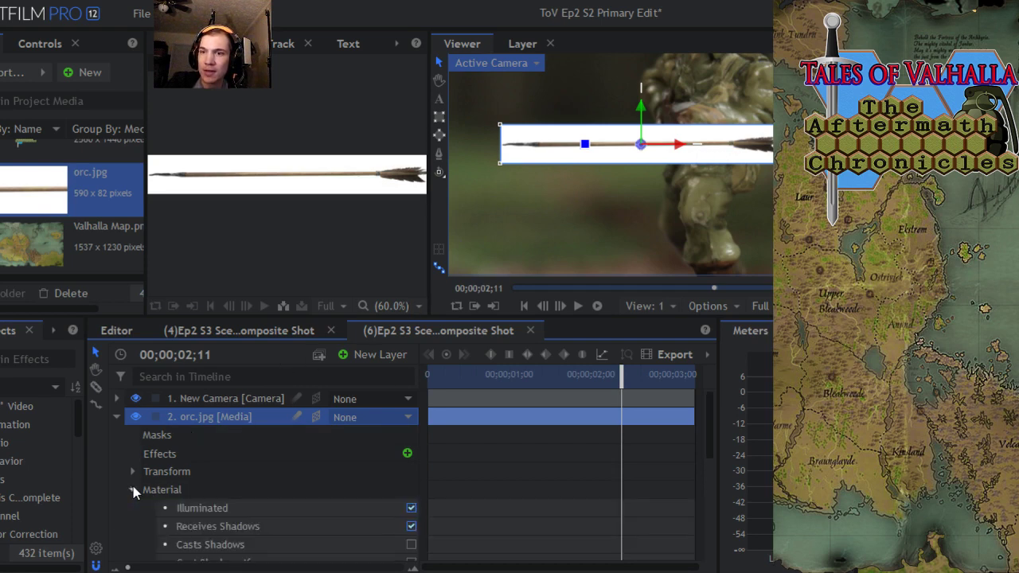
left_click(133, 491)
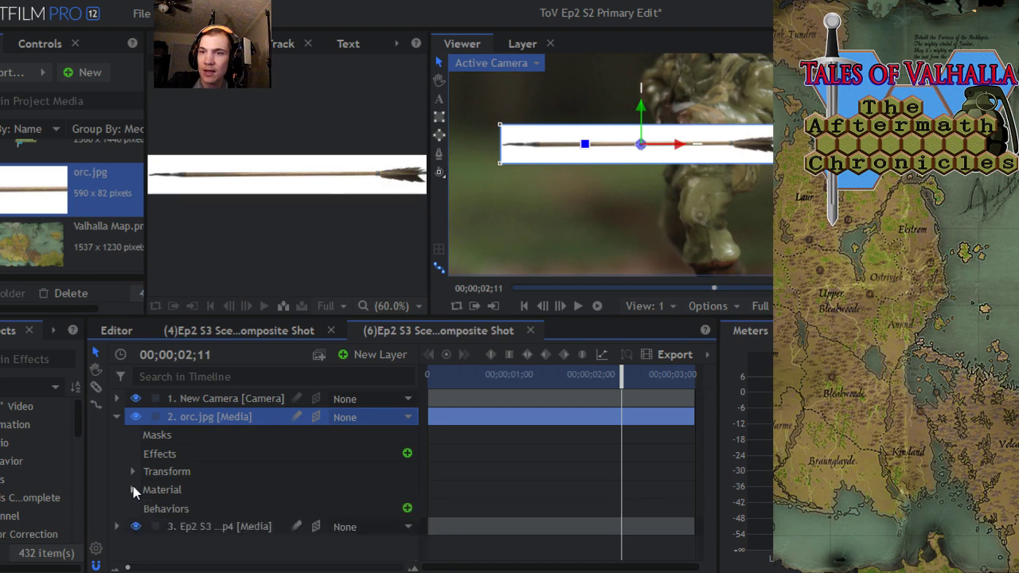
left_click(133, 491)
scroll(295, 480, "down", 4)
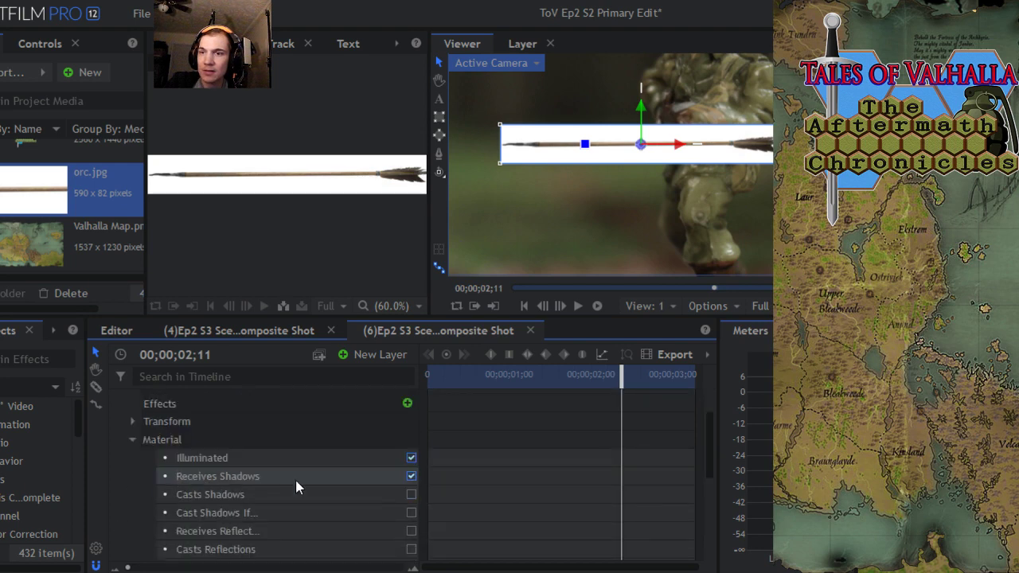
scroll(300, 452, "down", 5)
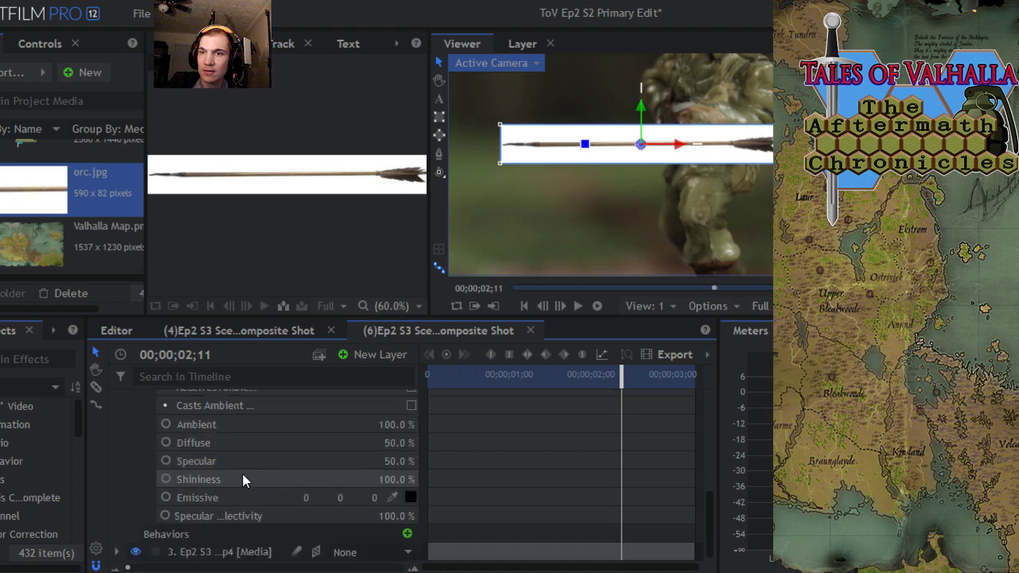
left_click_drag(395, 443, 356, 442)
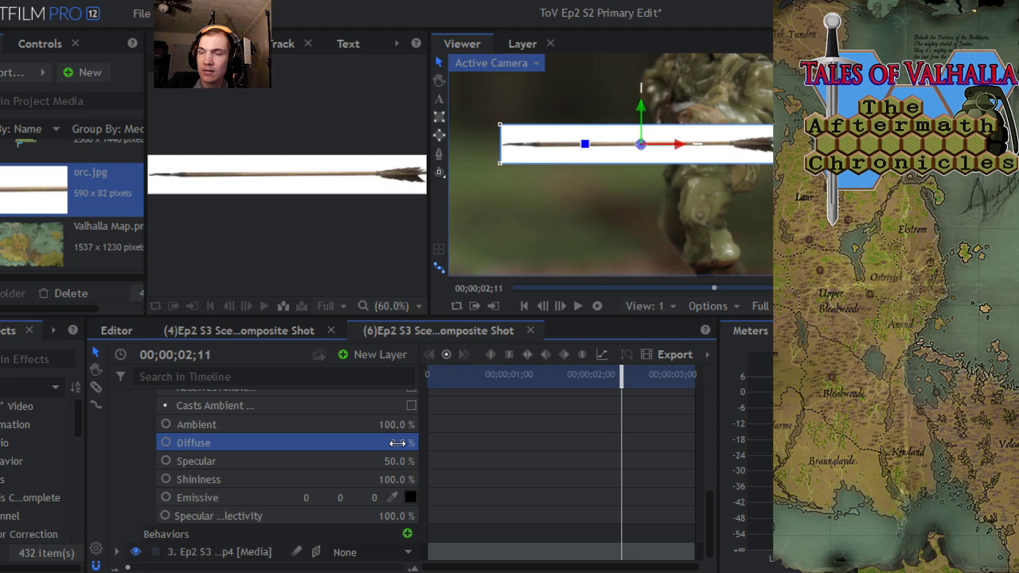
- Try lowering the orc.jpg layer's opacity to 64%
scroll(231, 443, "up", 8)
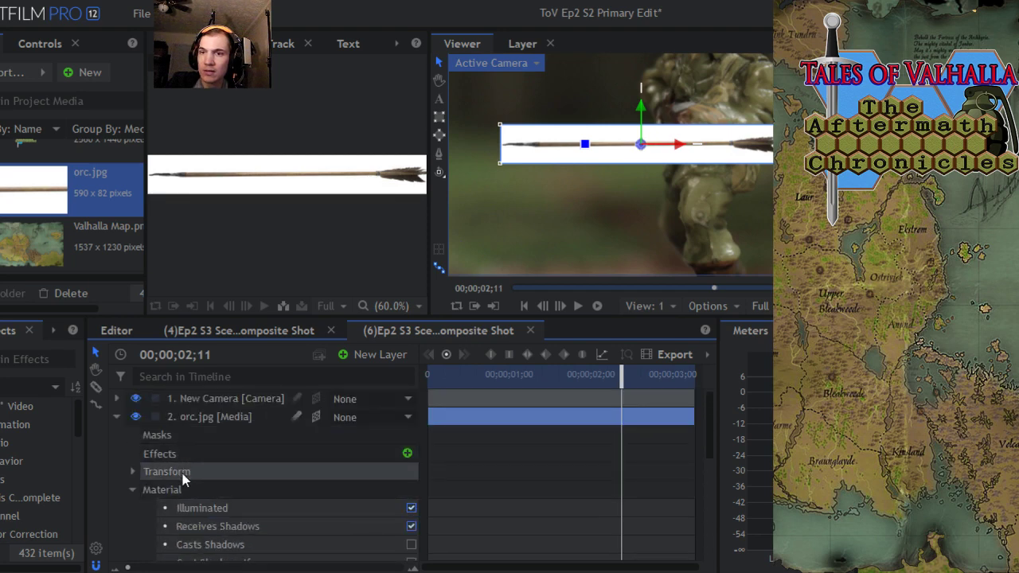
left_click(183, 473)
scroll(181, 486, "down", 3)
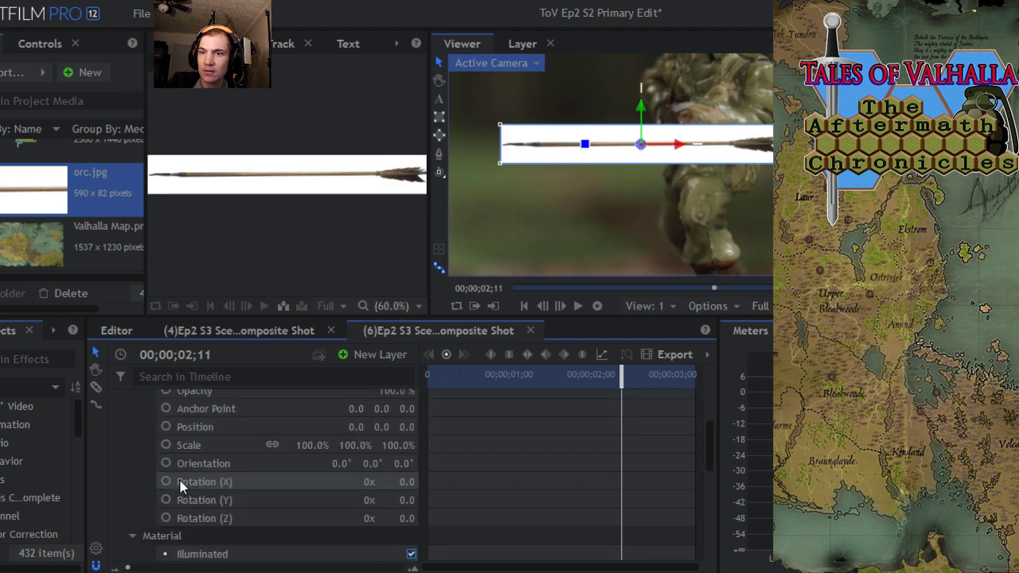
scroll(180, 485, "up", 3)
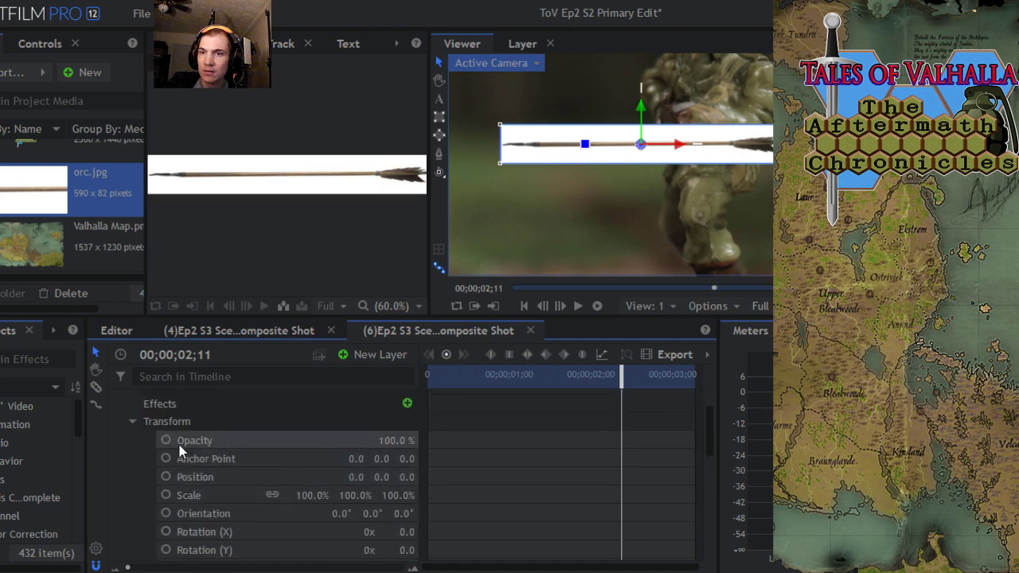
mouse_move(398, 441)
left_mouse_down()
mouse_move(335, 441)
mouse_move(387, 440)
left_mouse_up()
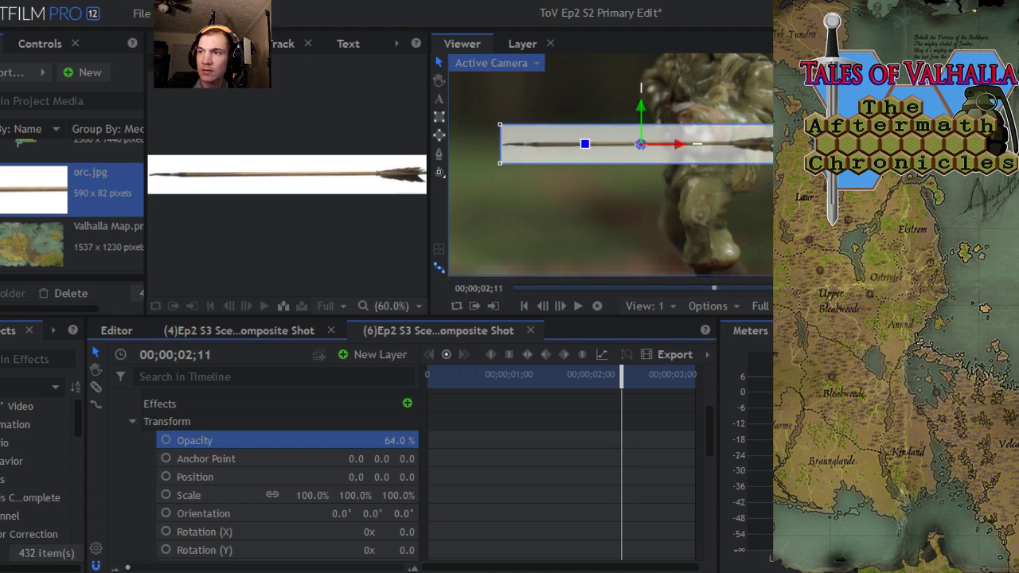
scroll(254, 422, "up", 2)
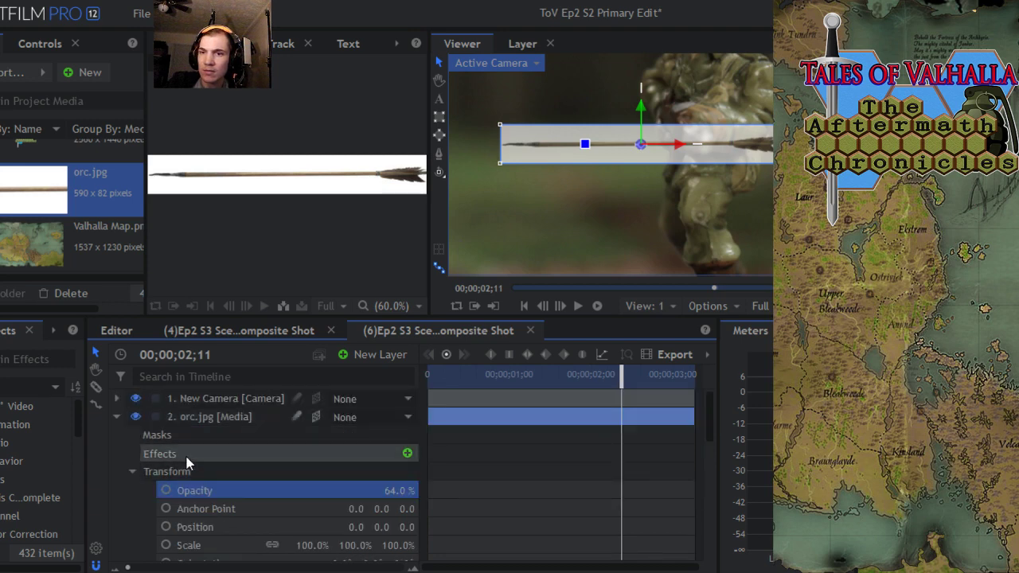
- Hide the orc.jpg layer and make it visible again
right_click(222, 417)
mouse_move(378, 78)
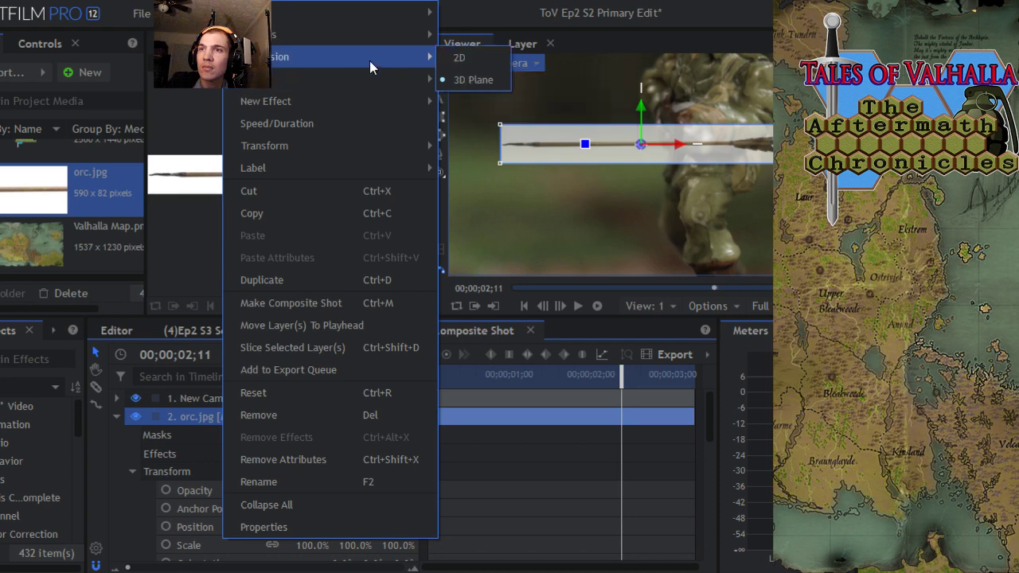
mouse_move(359, 43)
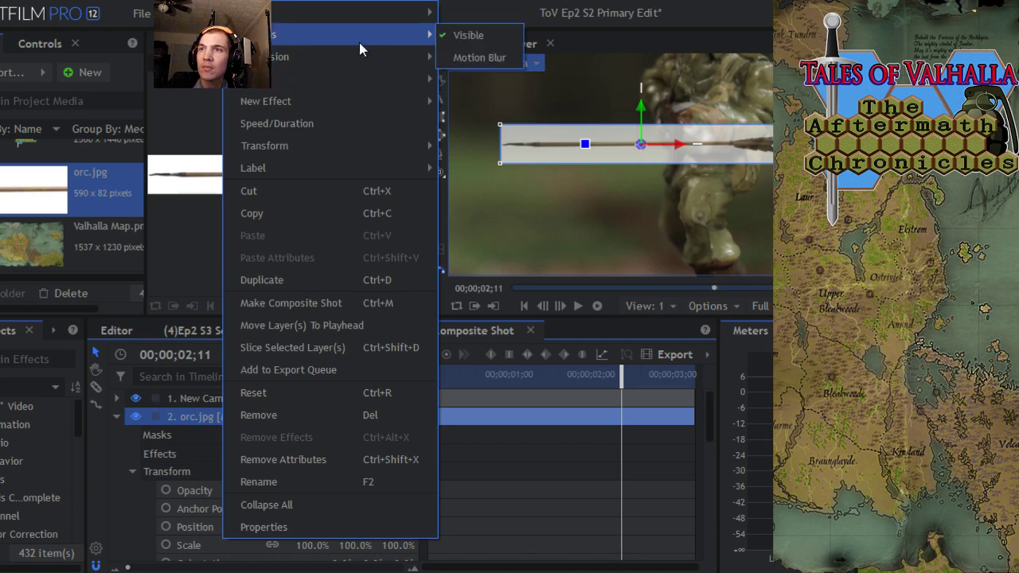
left_click(445, 35)
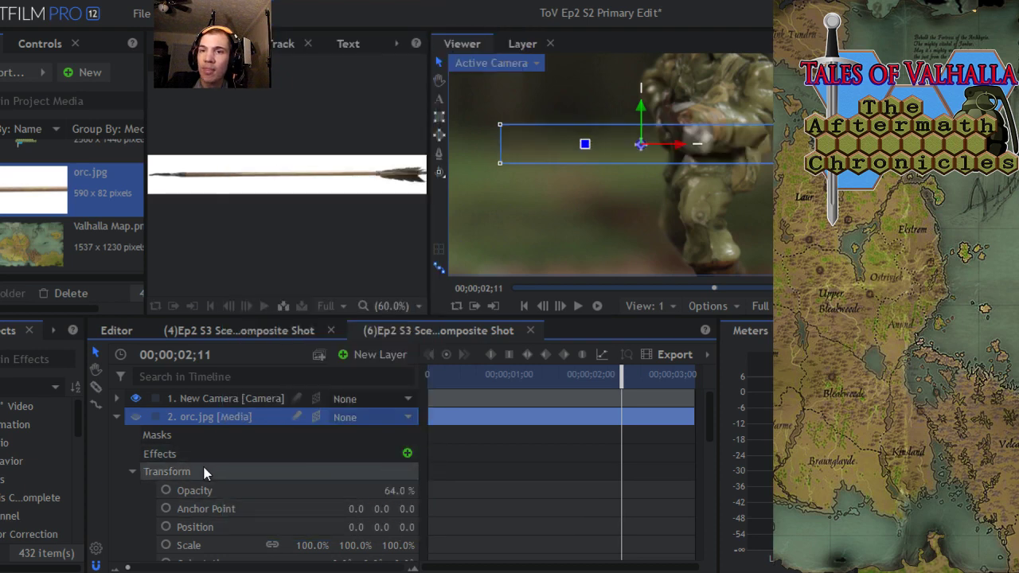
right_click(206, 420)
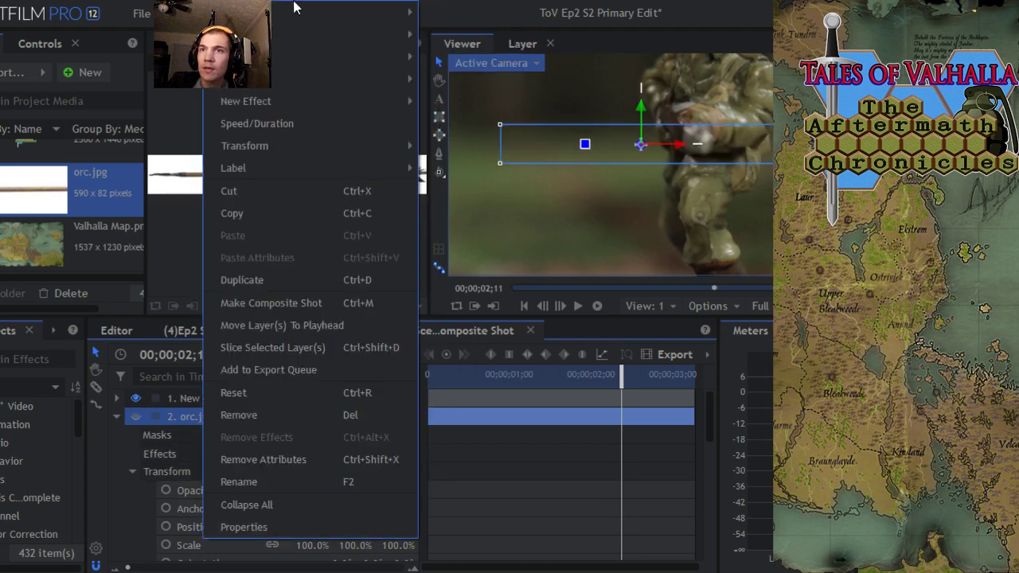
mouse_move(293, 32)
left_click(441, 34)
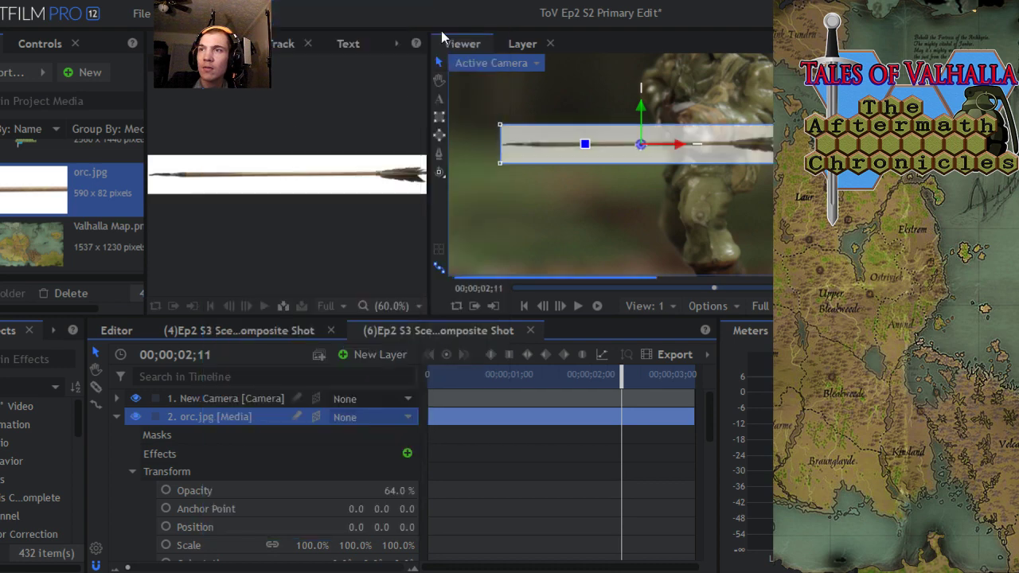
- Try the Screen blend mode on the orc.jpg layer and return its opacity to 100%
right_click(201, 426)
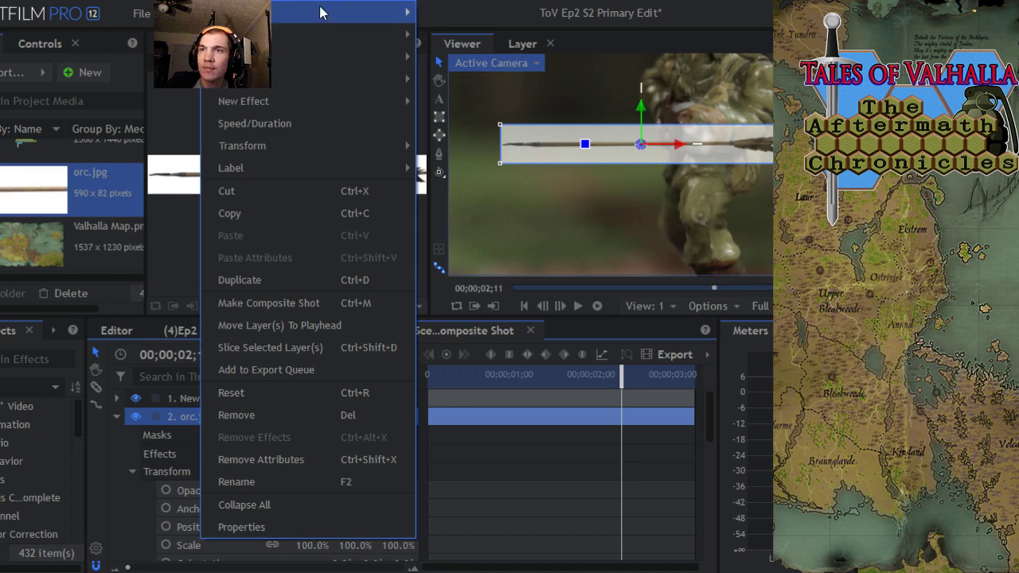
mouse_move(320, 12)
left_click(449, 395)
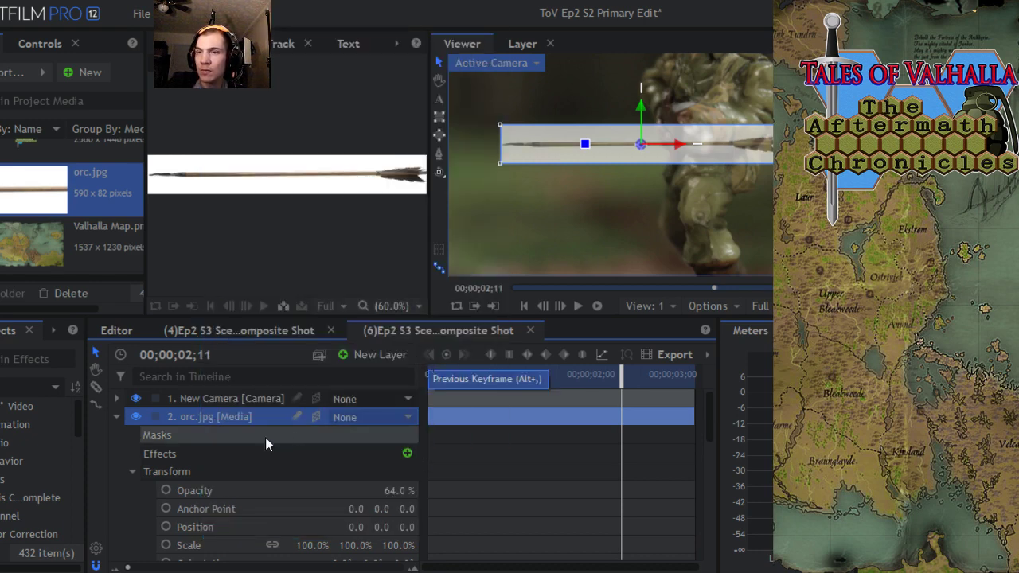
left_click_drag(395, 491, 430, 491)
left_click(190, 423)
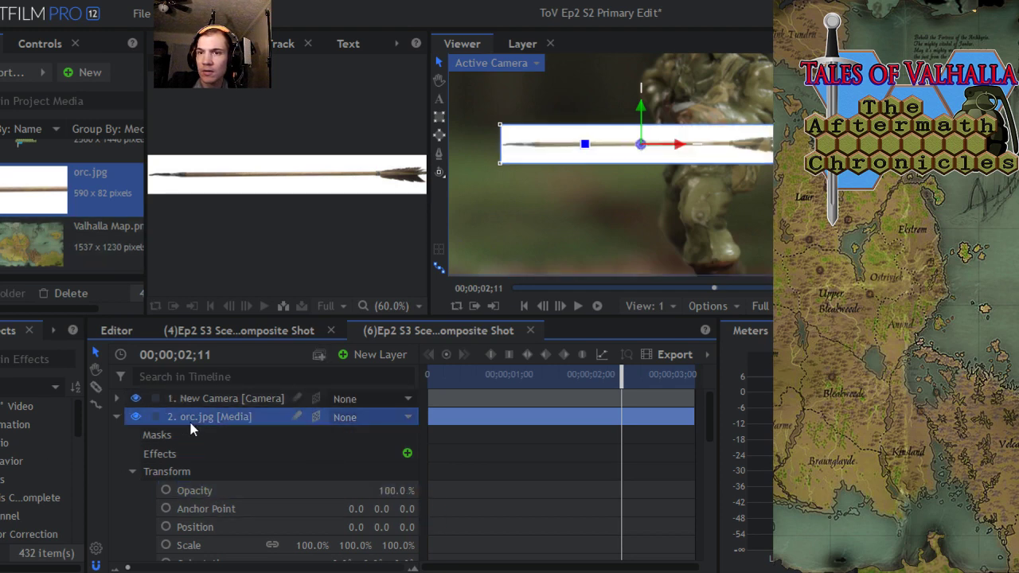
- Try the Subtract and Soft Light blend modes on the orc.jpg layer
right_click(190, 422)
mouse_move(279, 20)
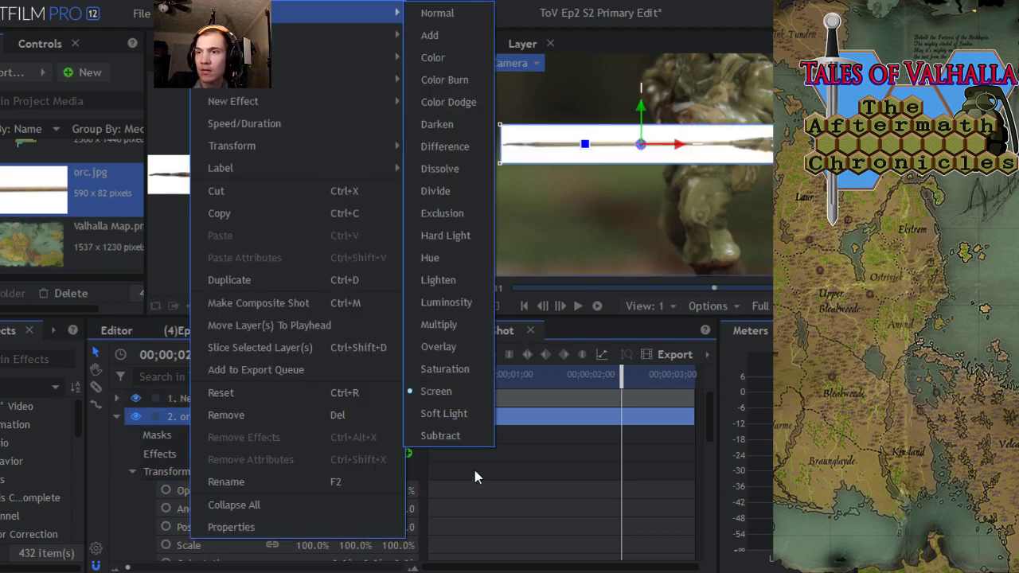
left_click(448, 434)
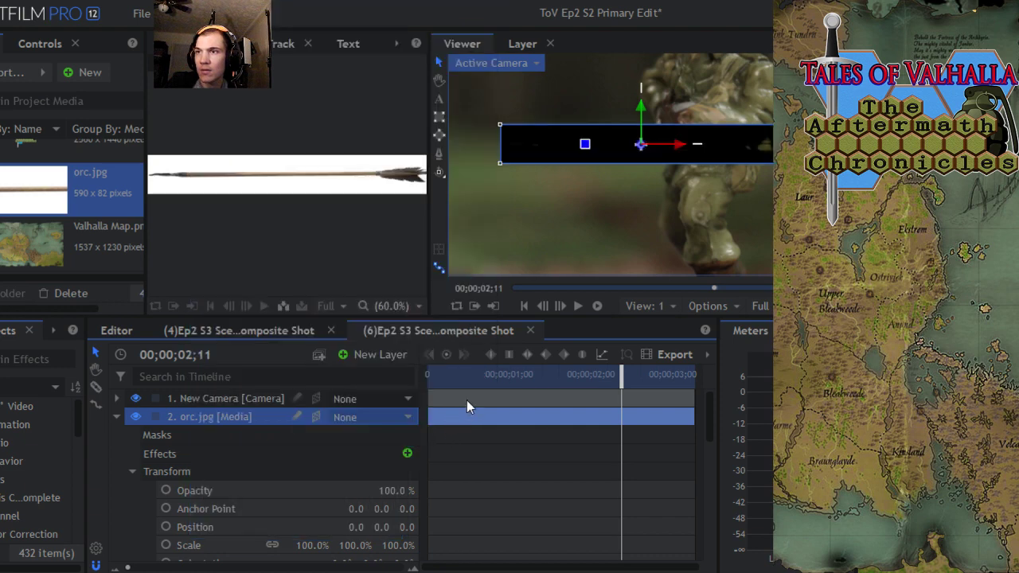
right_click(207, 426)
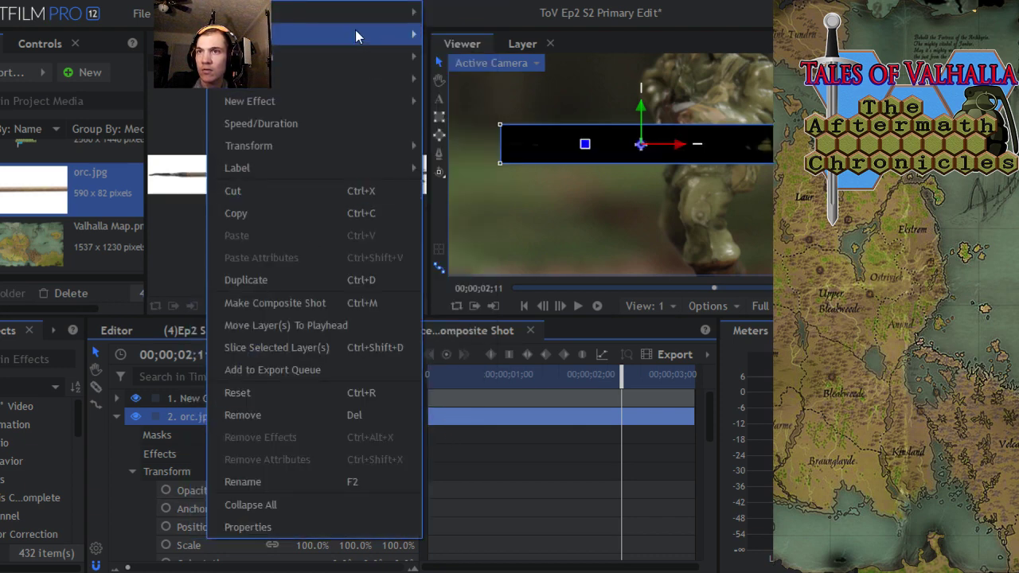
mouse_move(353, 17)
left_click(466, 414)
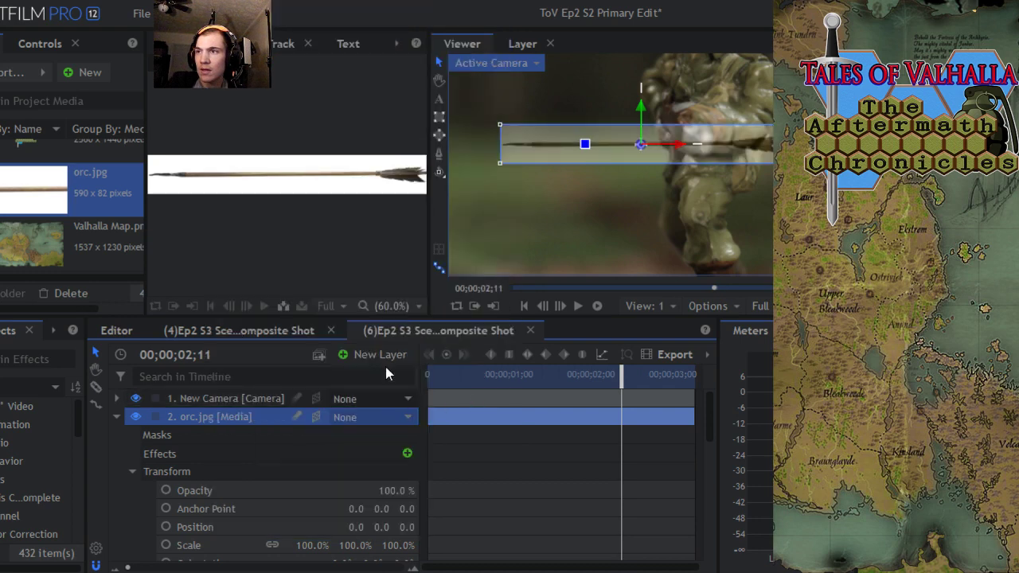
- Try the Screen and Saturation blend modes on the orc.jpg layer
right_click(241, 422)
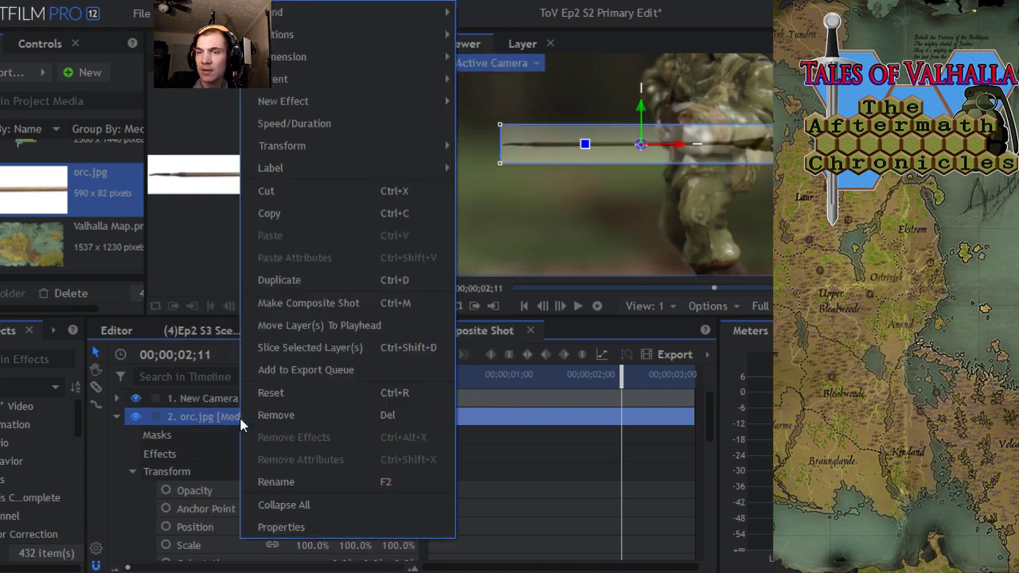
mouse_move(385, 17)
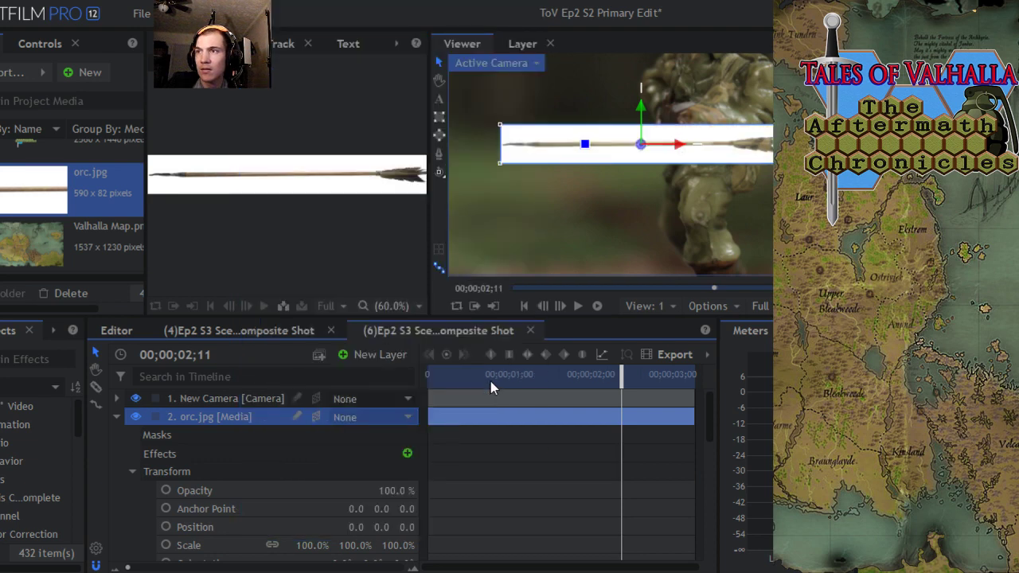
right_click(247, 418)
mouse_move(311, 15)
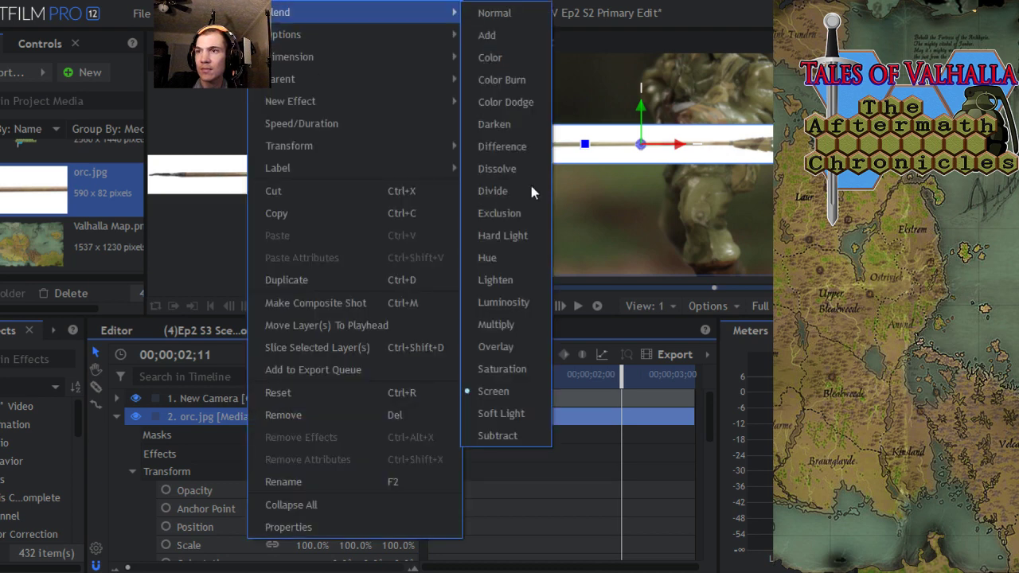
left_click(506, 389)
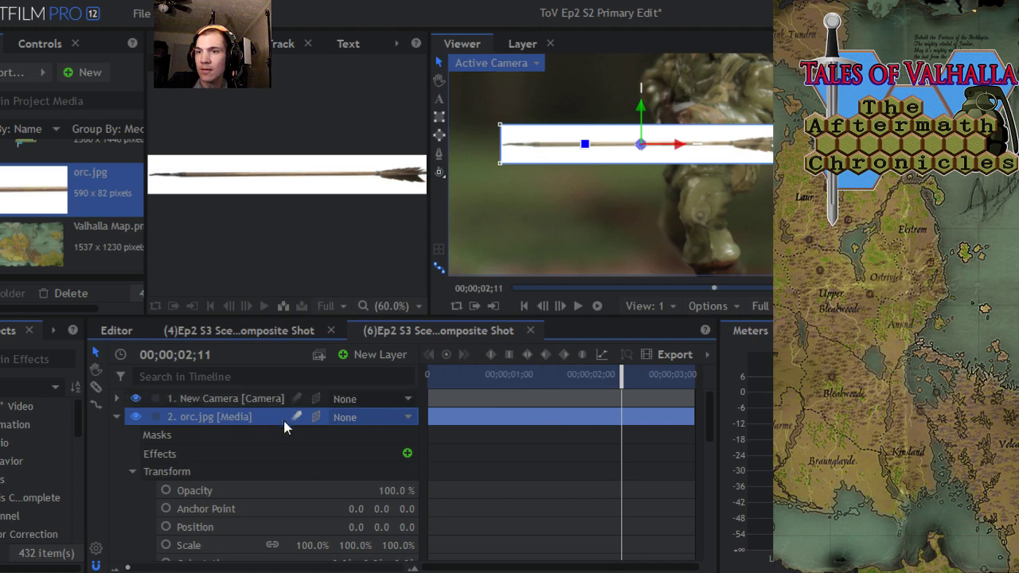
right_click(233, 418)
mouse_move(377, 18)
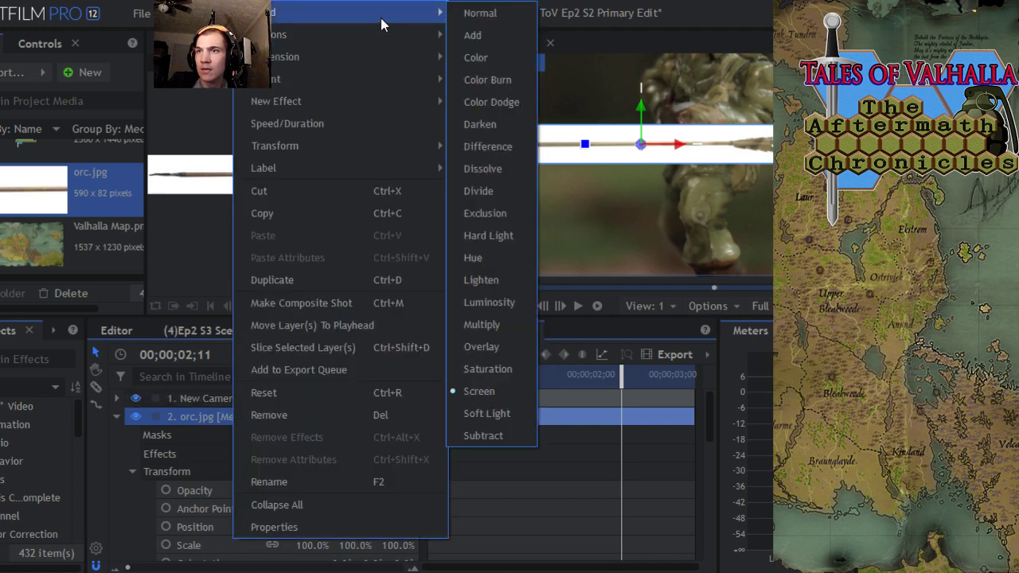
left_click(489, 369)
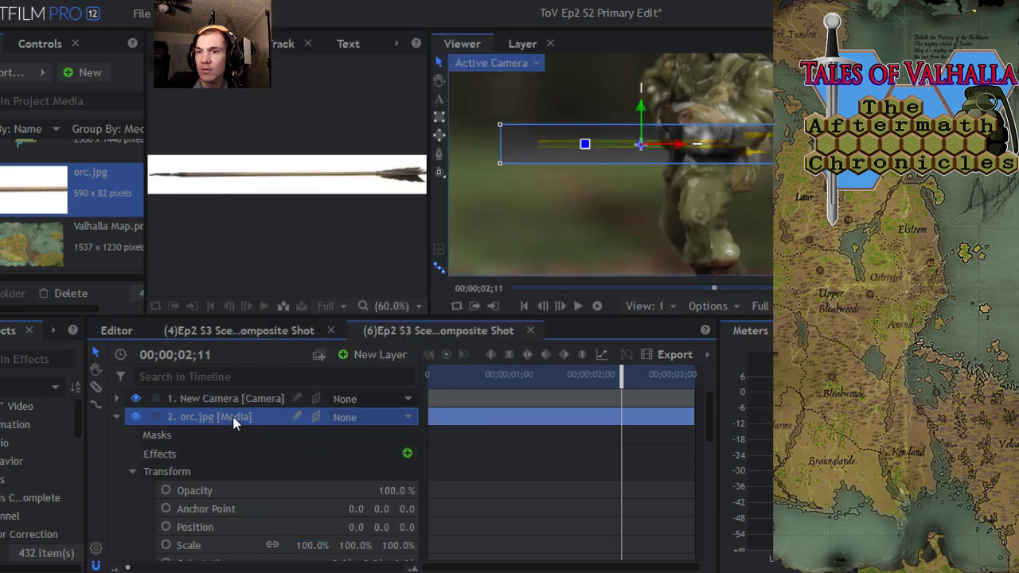
- Widen the view of the orc.jpg layer's controls and examine its dimension, blend, parent and depth map properties
left_click(35, 46)
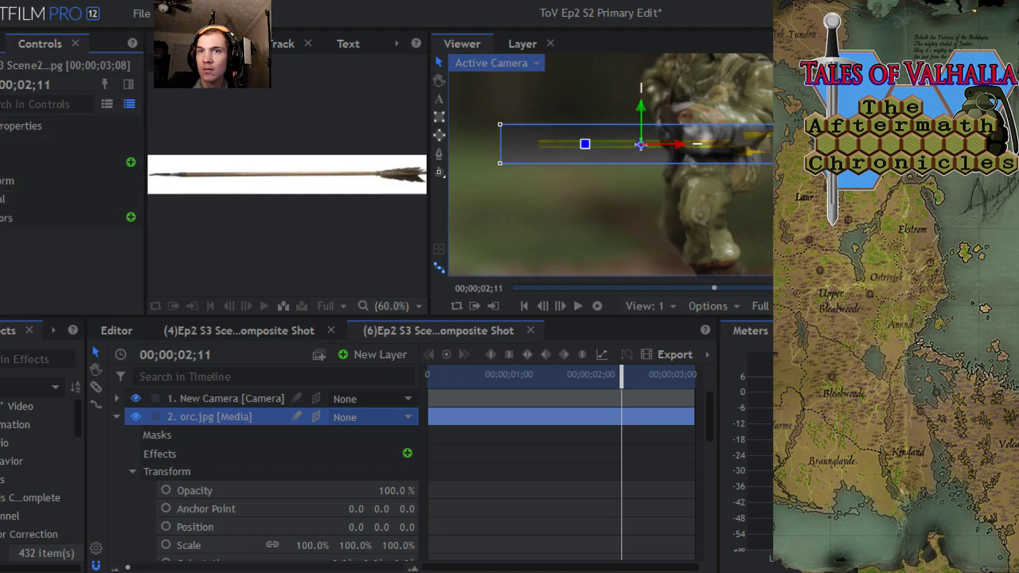
left_click(0, 126)
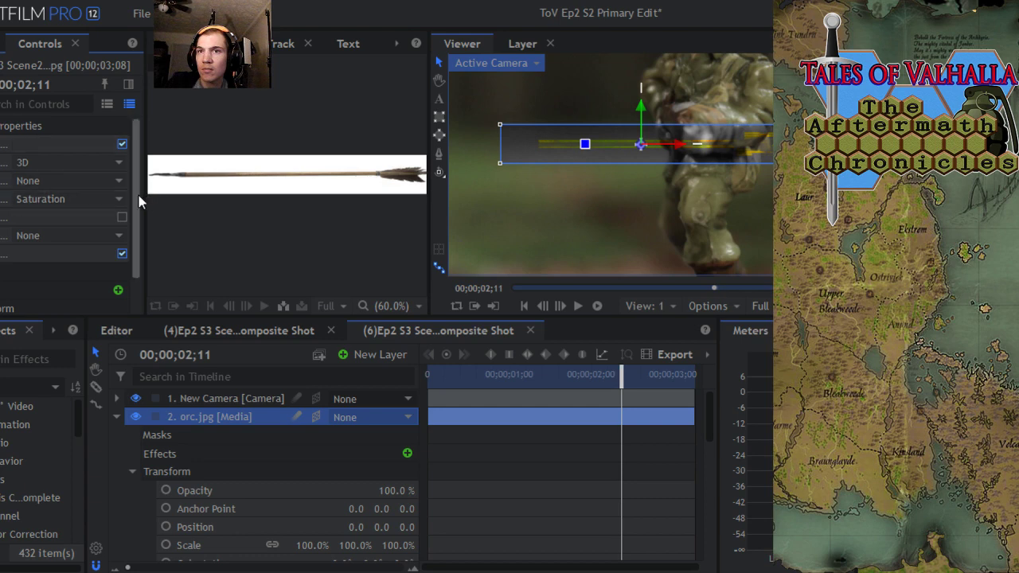
scroll(140, 195, "down", 1)
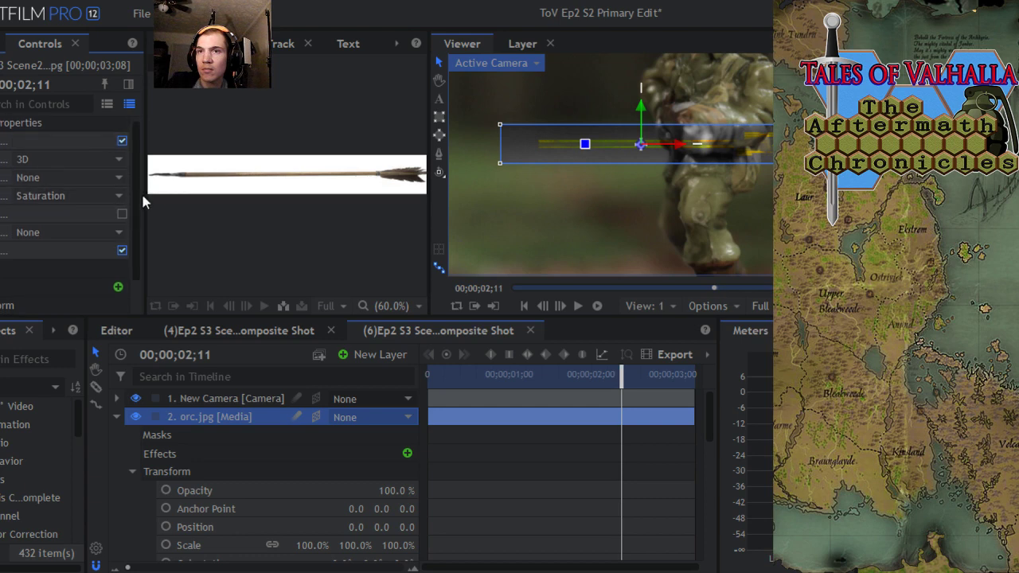
left_click_drag(146, 201, 233, 201)
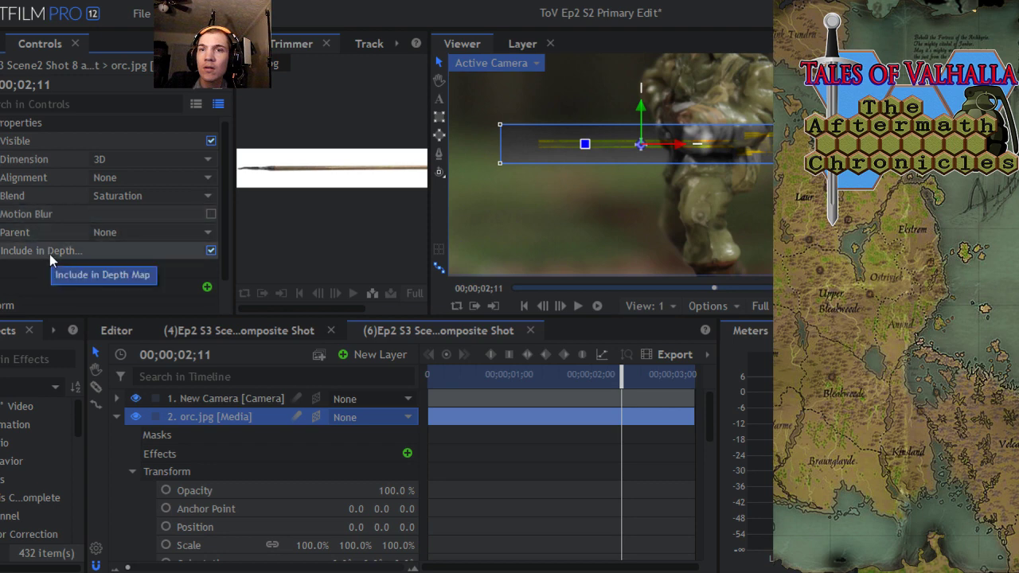
scroll(49, 254, "down", 2)
scroll(24, 263, "up", 2)
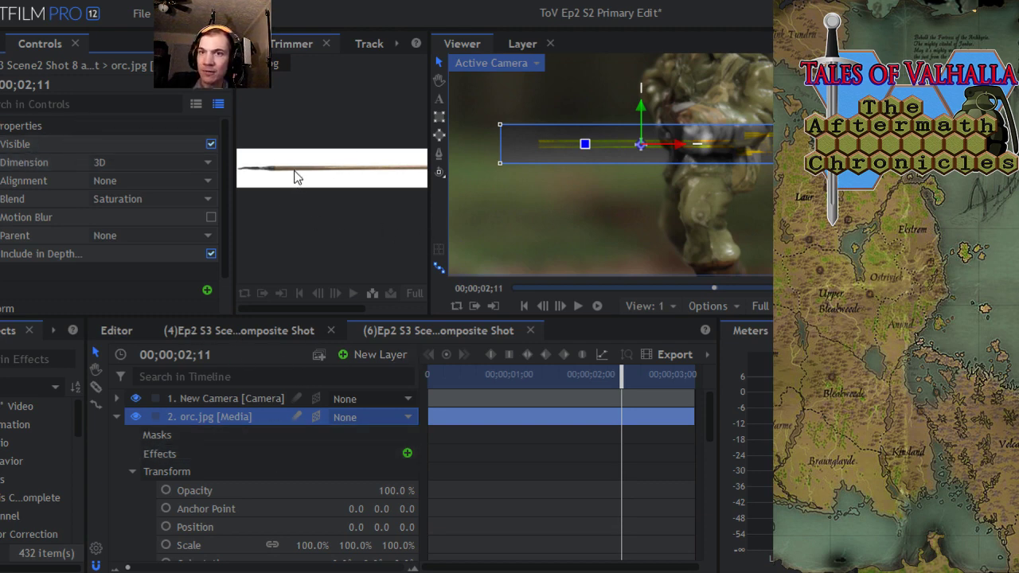
scroll(105, 236, "down", 2)
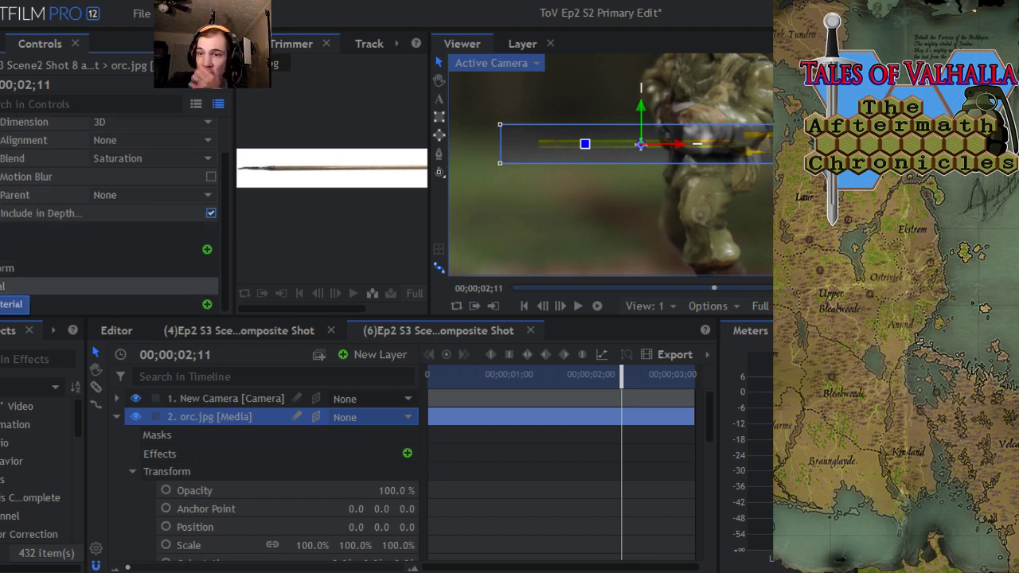
scroll(52, 209, "up", 2)
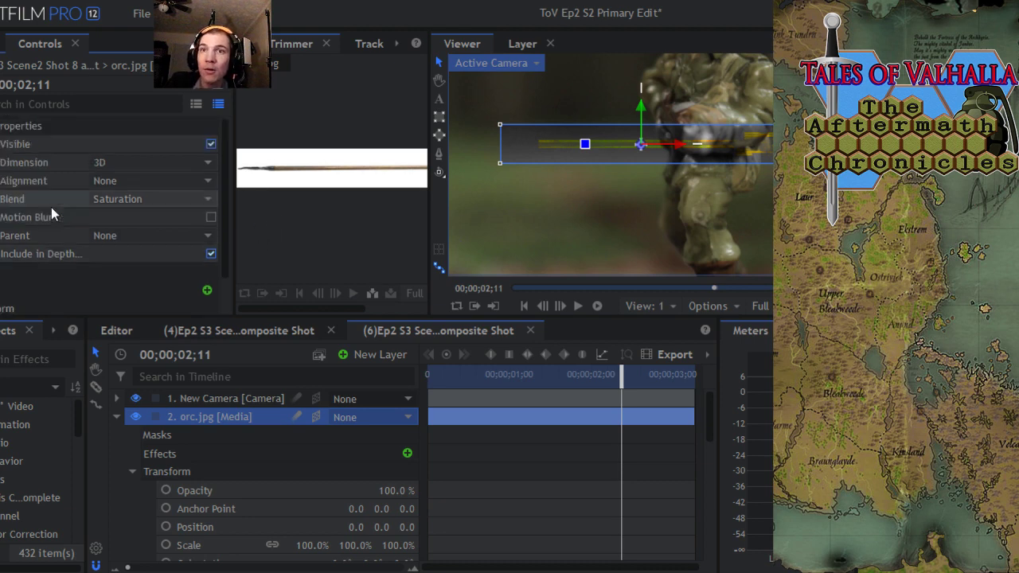
- Try the Overlay blend mode on the orc.jpg layer
right_click(205, 419)
mouse_move(315, 23)
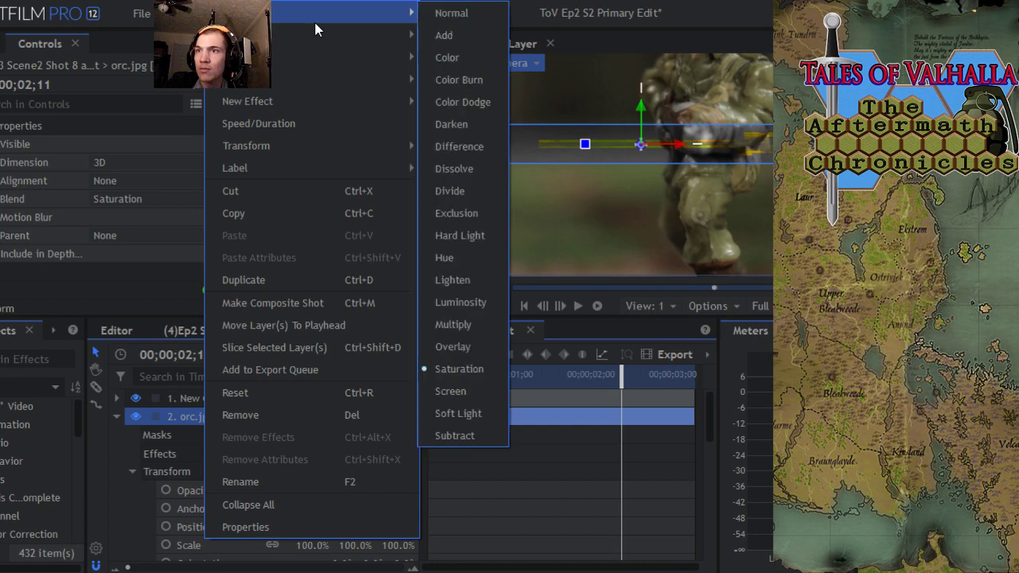
left_click(455, 348)
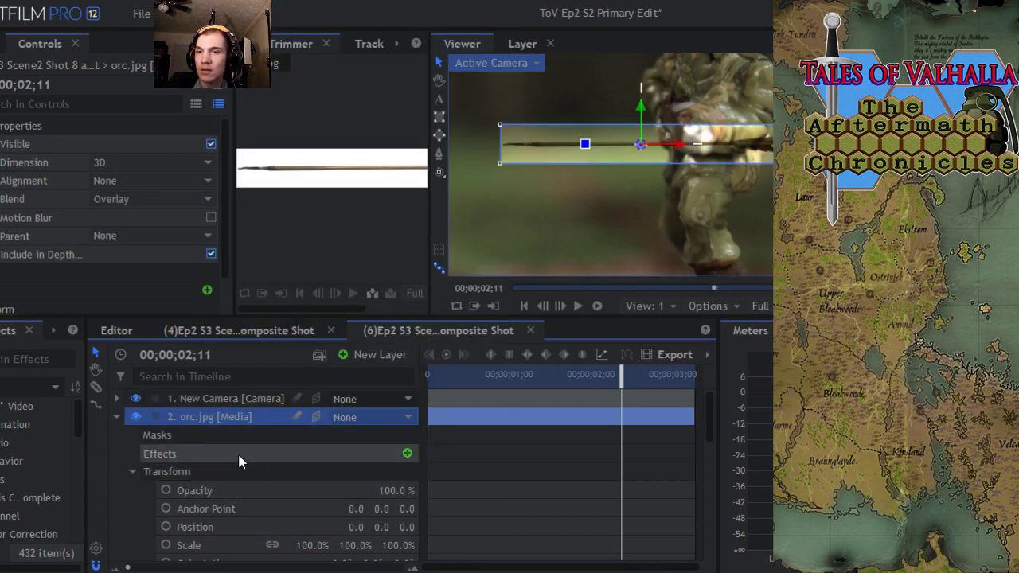
- Set the orc.jpg layer's blend mode to Multiply
right_click(205, 420)
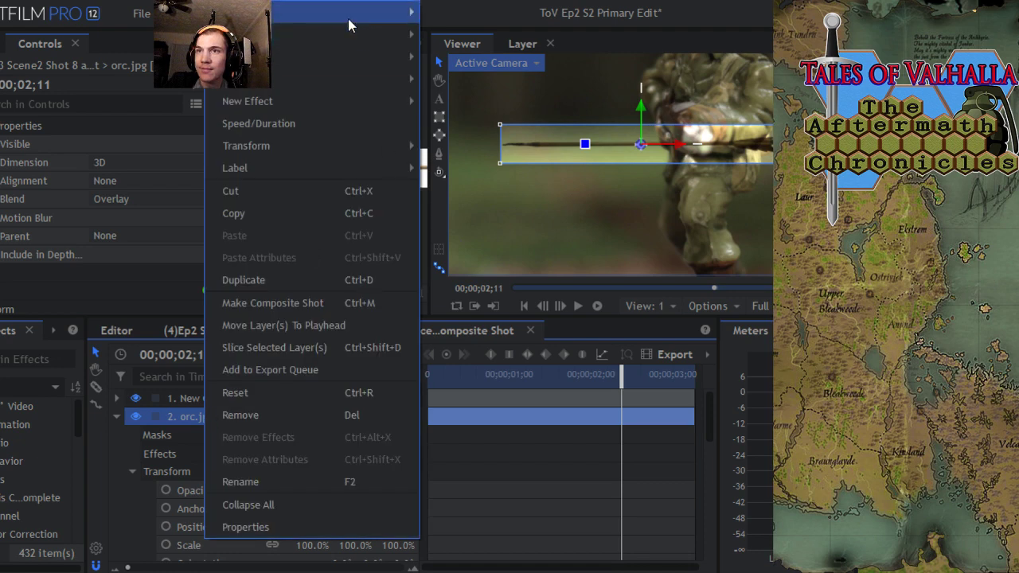
mouse_move(349, 23)
left_click(477, 325)
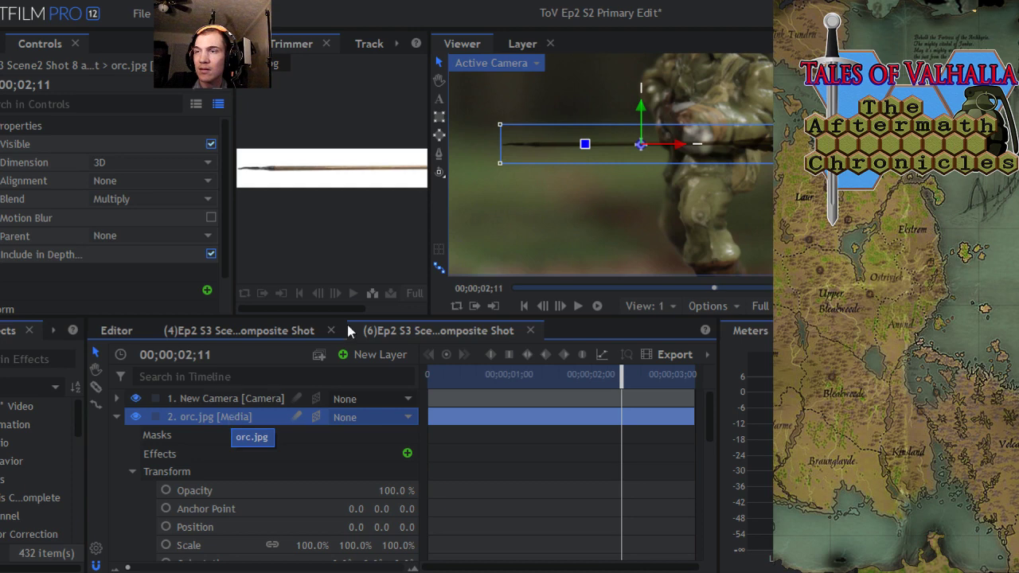
- Scale the orc.jpg layer to about 109.6% by 198.5% and try the Luminosity blend mode on it
left_click_drag(502, 165, 489, 186)
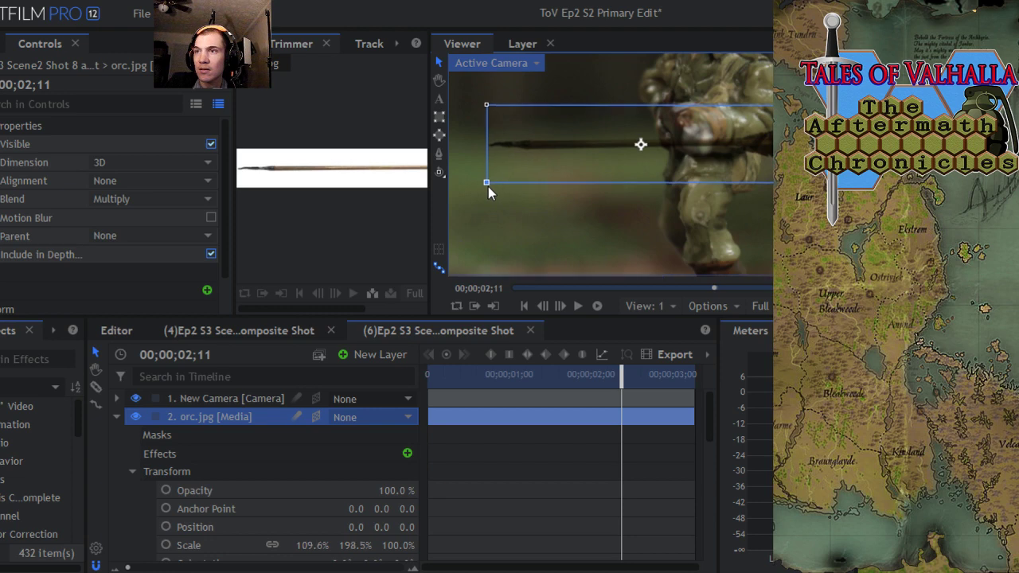
right_click(193, 422)
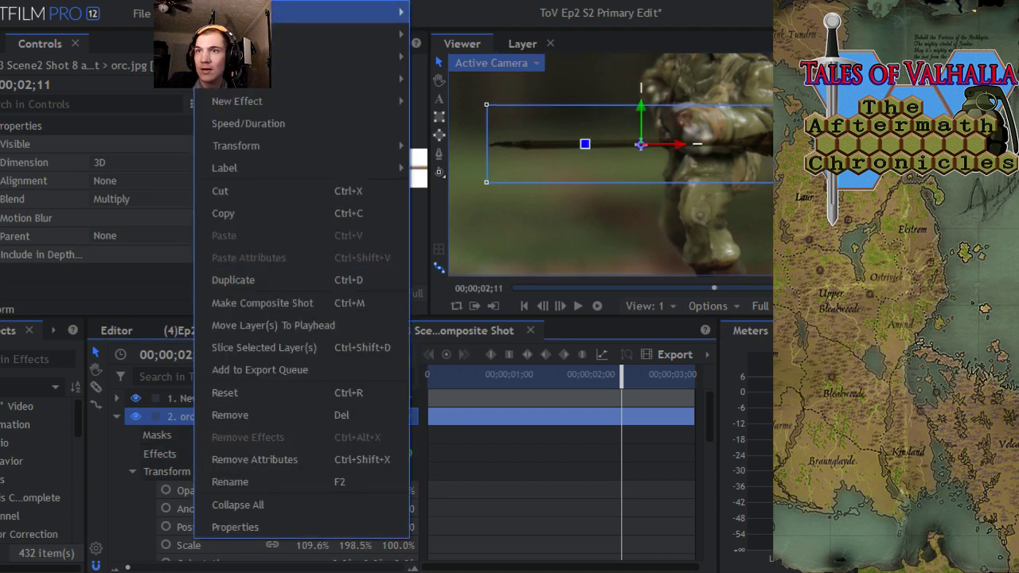
mouse_move(343, 12)
left_click(430, 309)
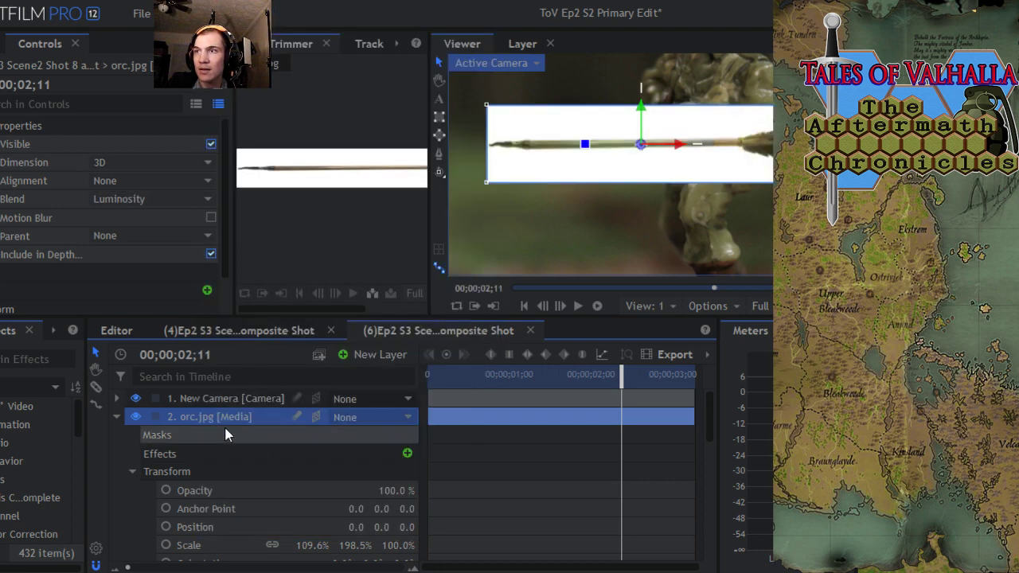
- Try the Lighten and Hue blend modes on the orc.jpg layer
right_click(244, 416)
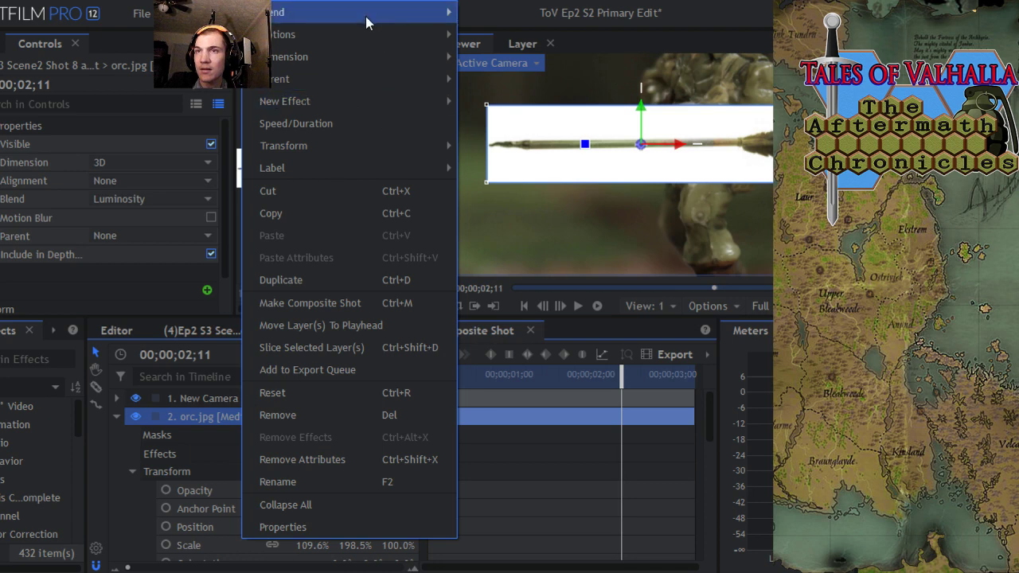
mouse_move(365, 15)
left_click(485, 280)
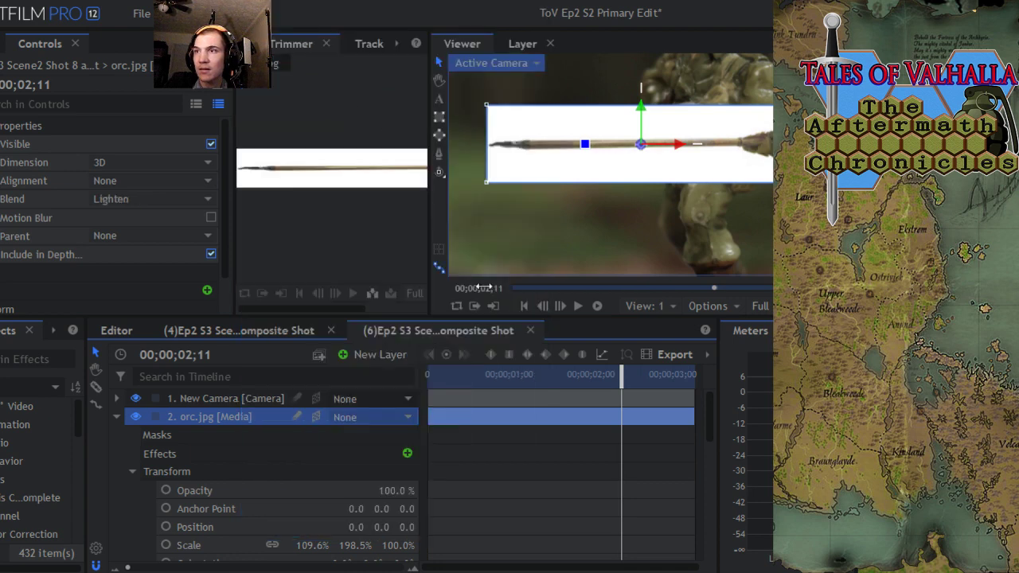
right_click(242, 416)
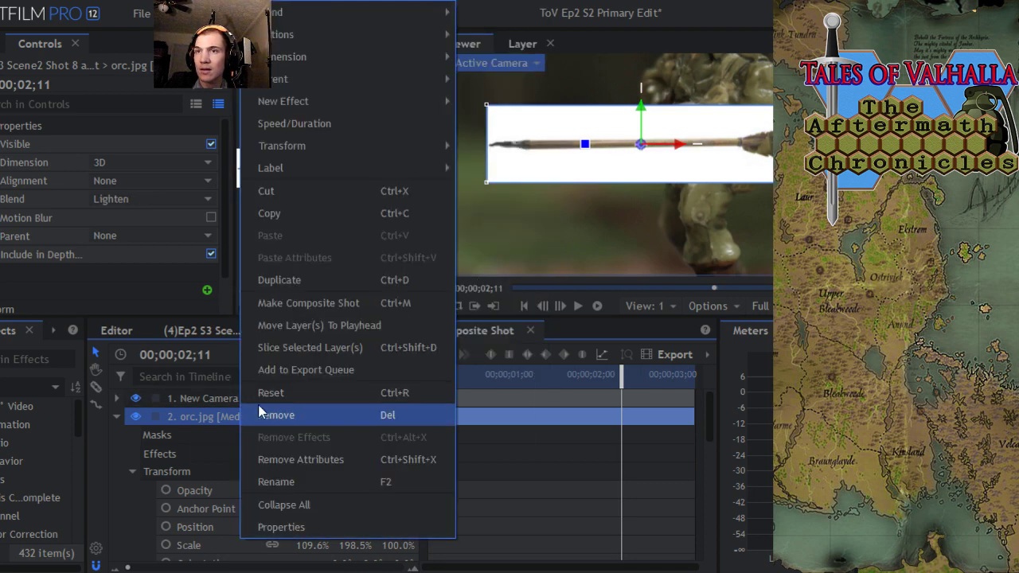
mouse_move(372, 21)
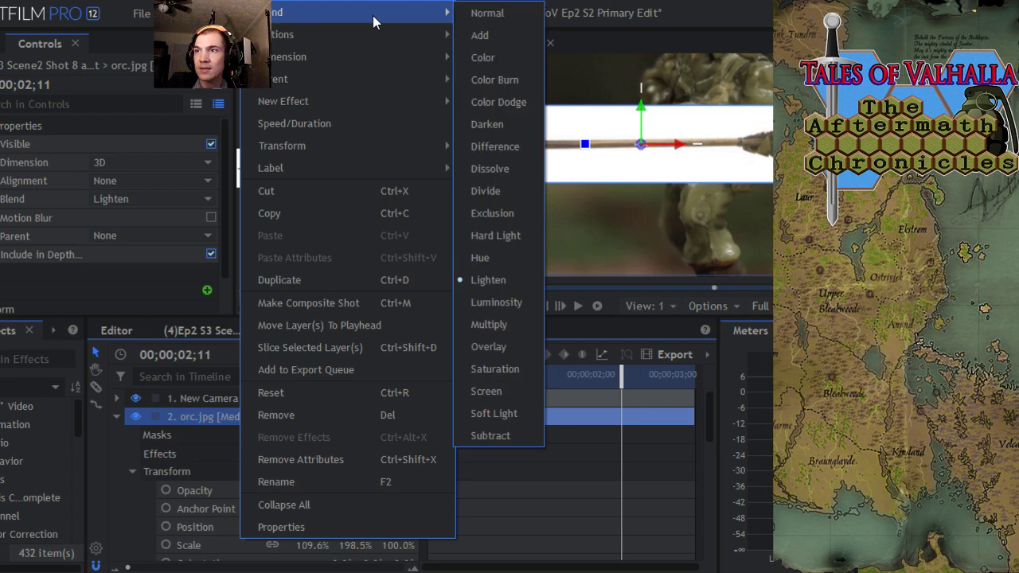
left_click(501, 258)
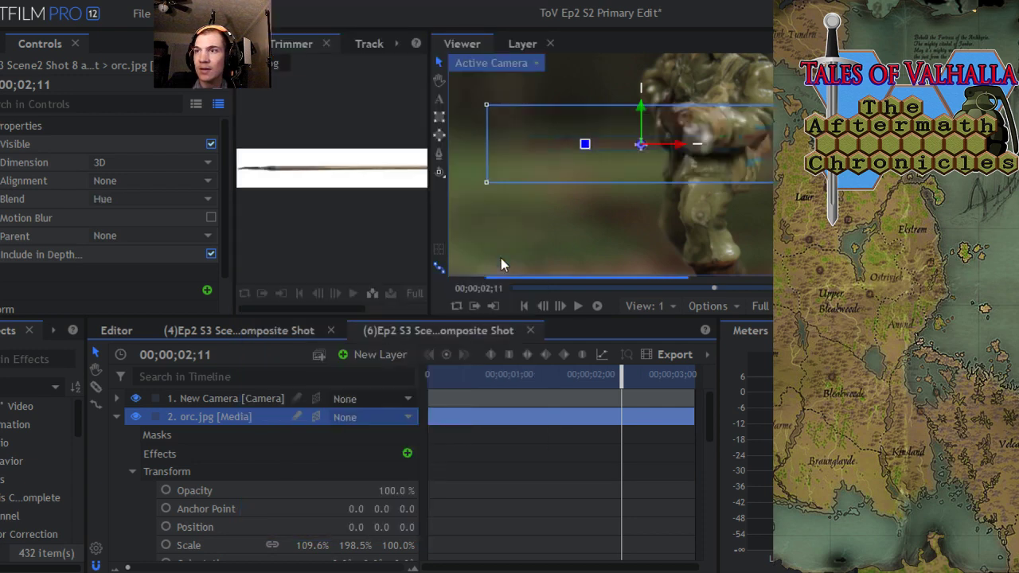
- Try the Hard Light and Exclusion blend modes on the orc.jpg layer
right_click(235, 417)
mouse_move(356, 18)
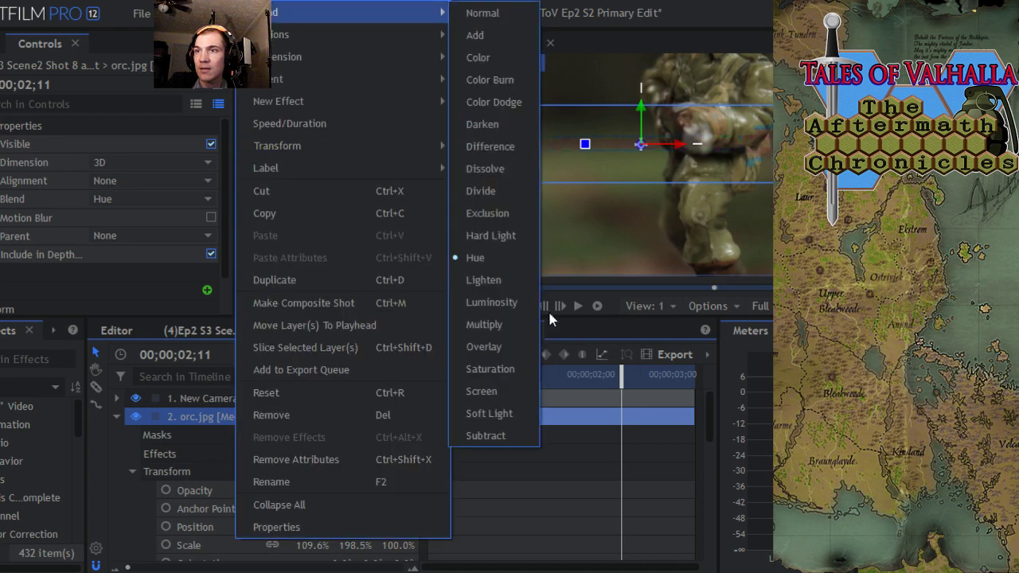
left_click(488, 234)
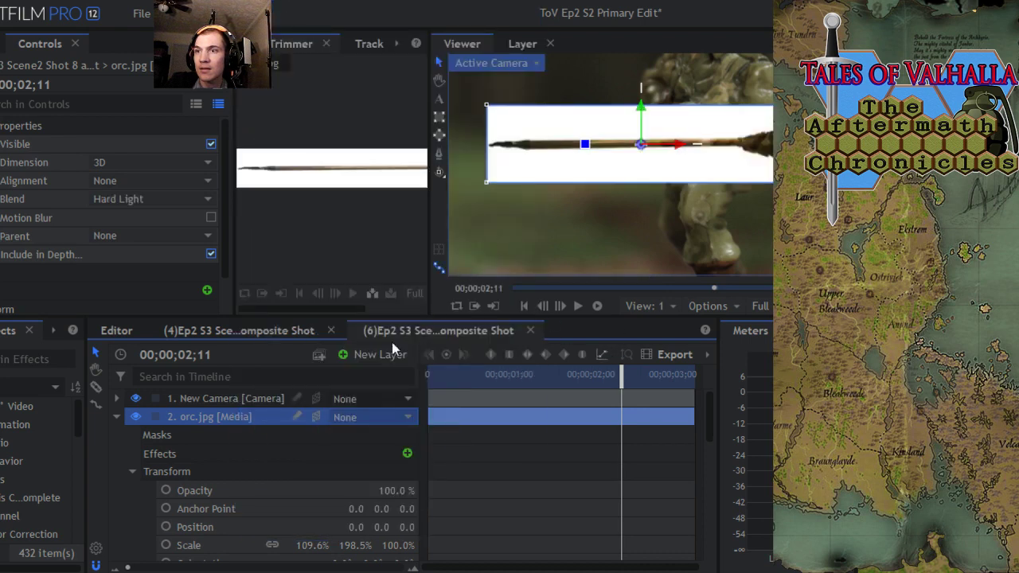
right_click(235, 414)
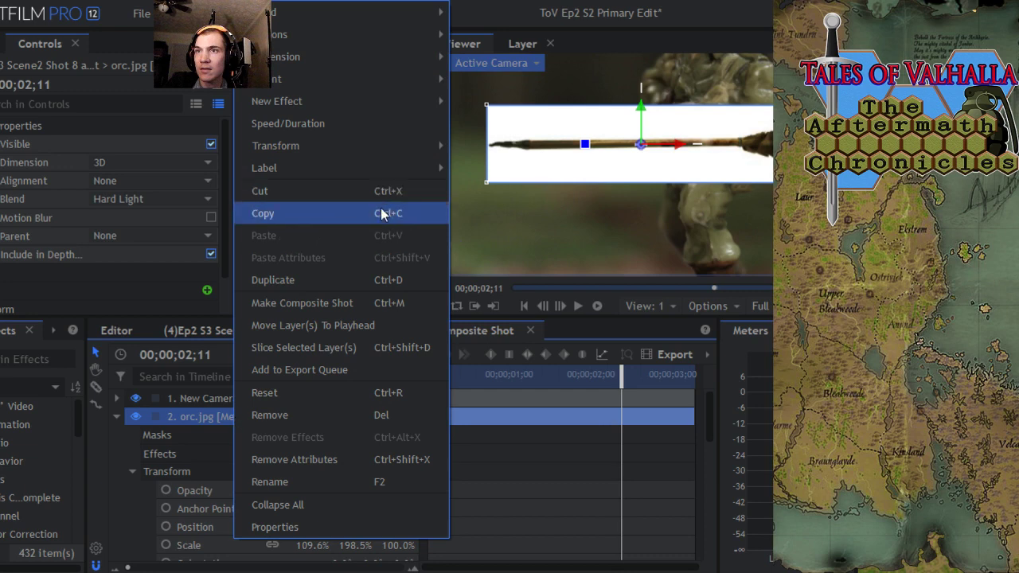
mouse_move(342, 169)
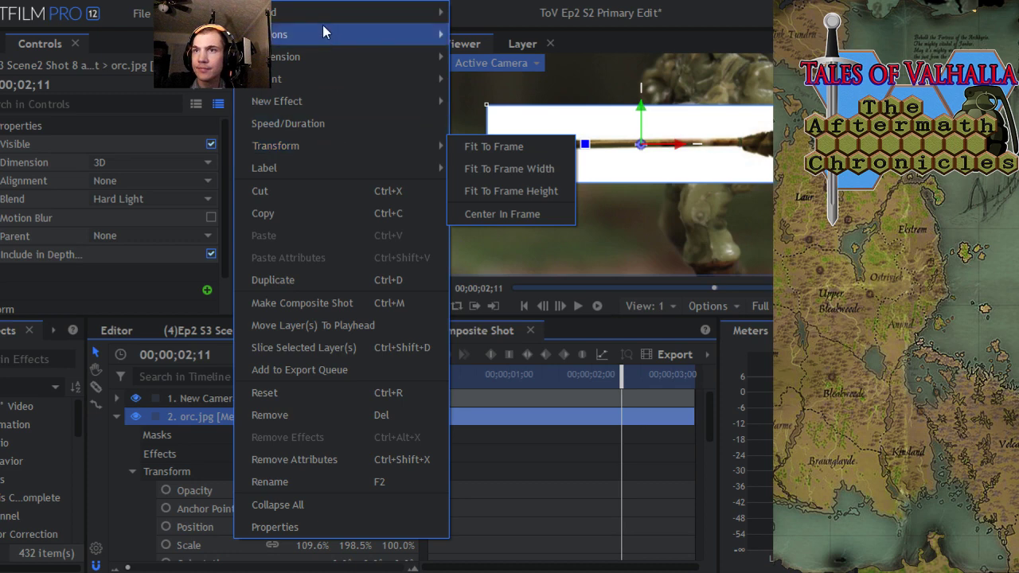
mouse_move(325, 11)
left_click(491, 214)
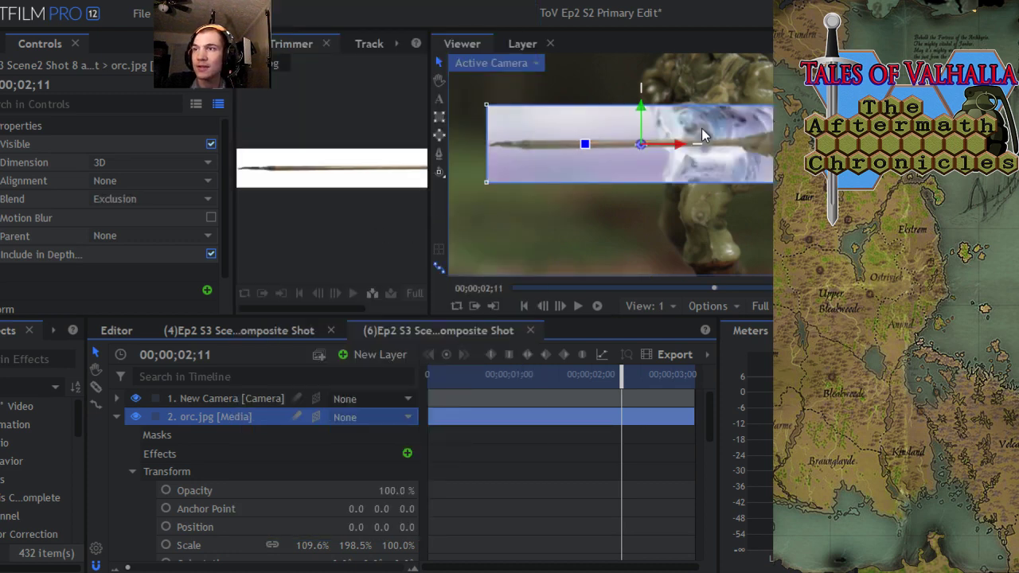
- Try the Divide and Dissolve blend modes on the orc.jpg layer
right_click(207, 419)
mouse_move(310, 17)
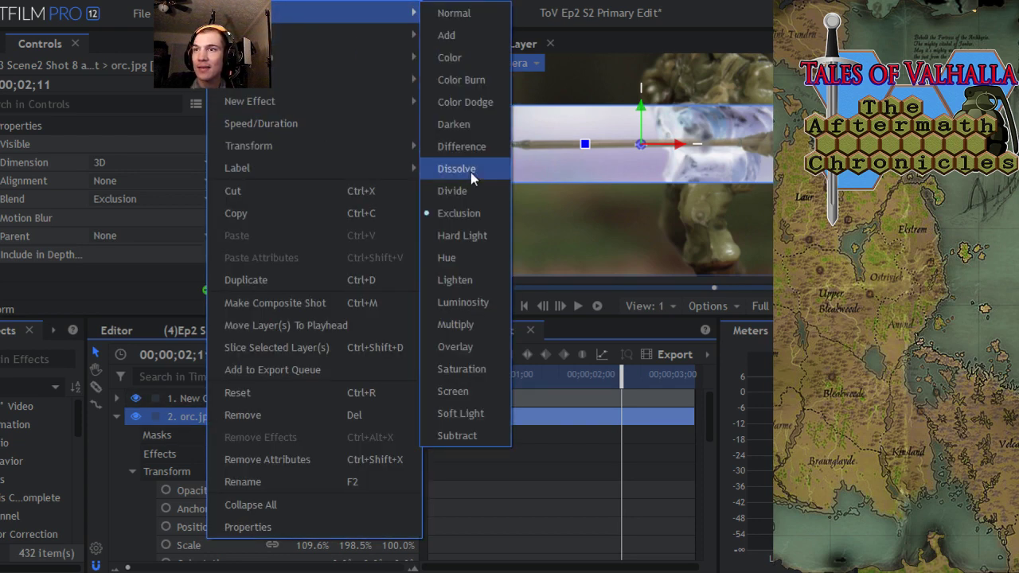
left_click(463, 194)
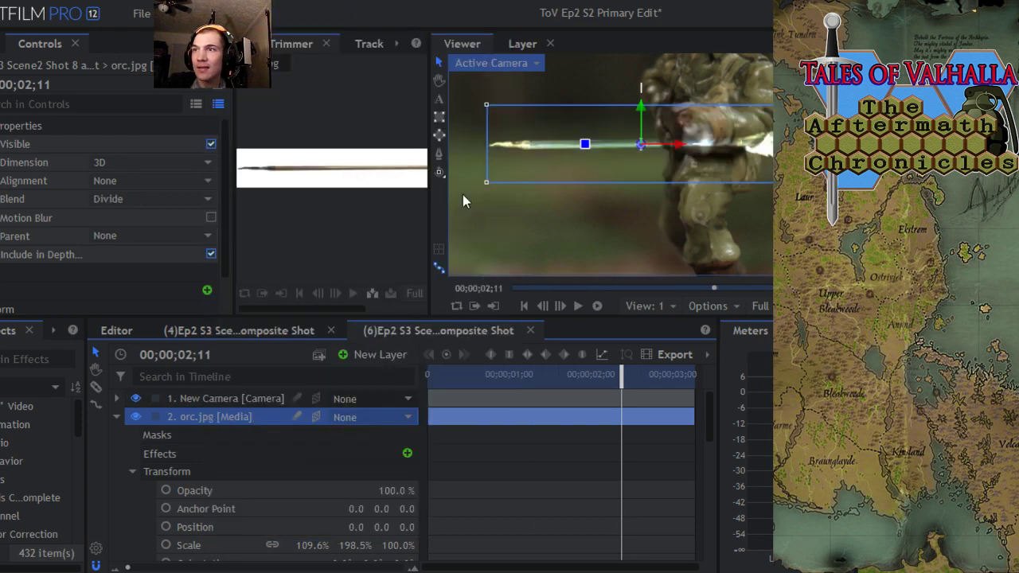
right_click(195, 419)
mouse_move(303, 17)
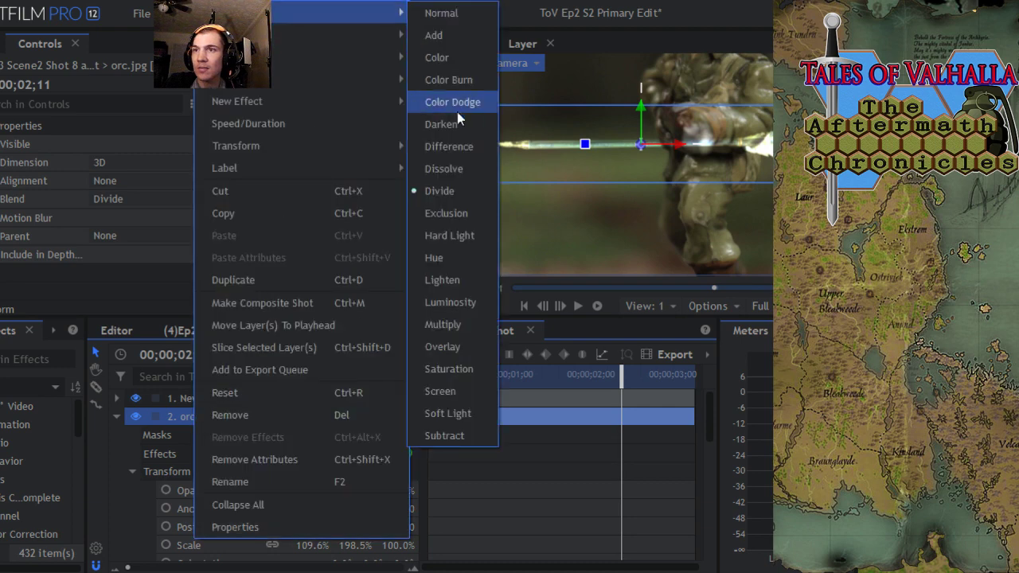
left_click(451, 171)
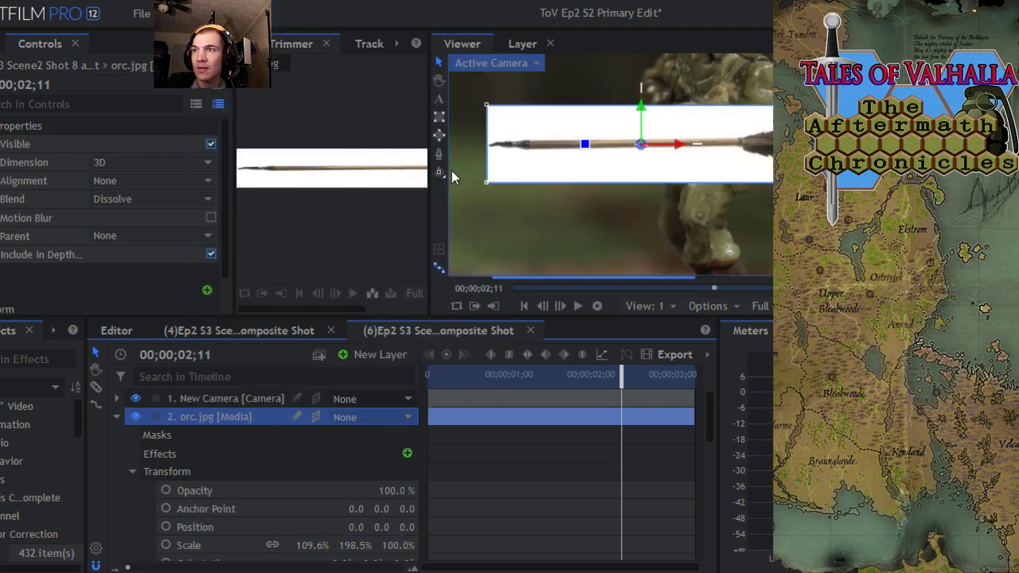
- Try the Difference and Darken blend modes on the orc.jpg layer
right_click(229, 425)
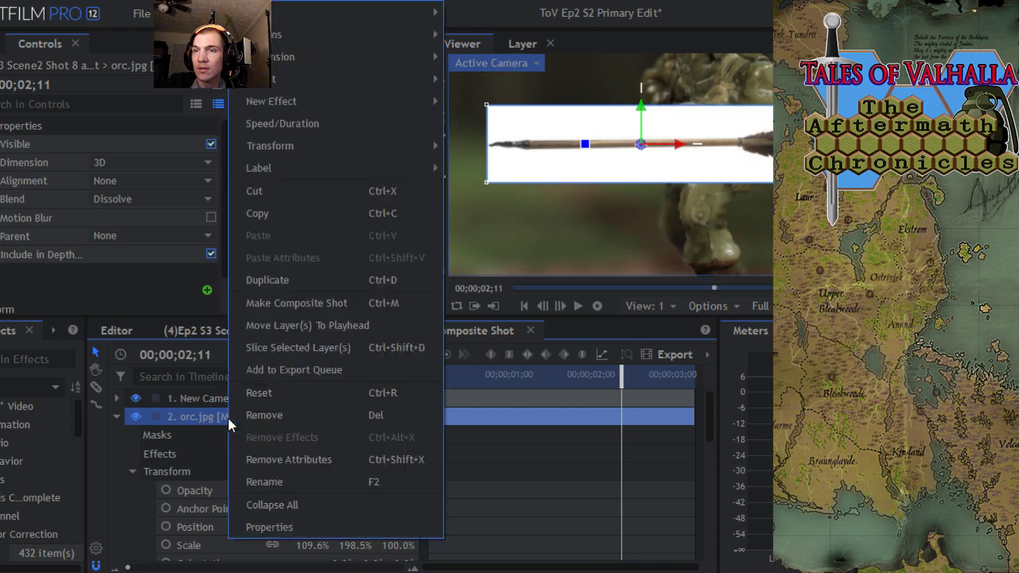
mouse_move(321, 17)
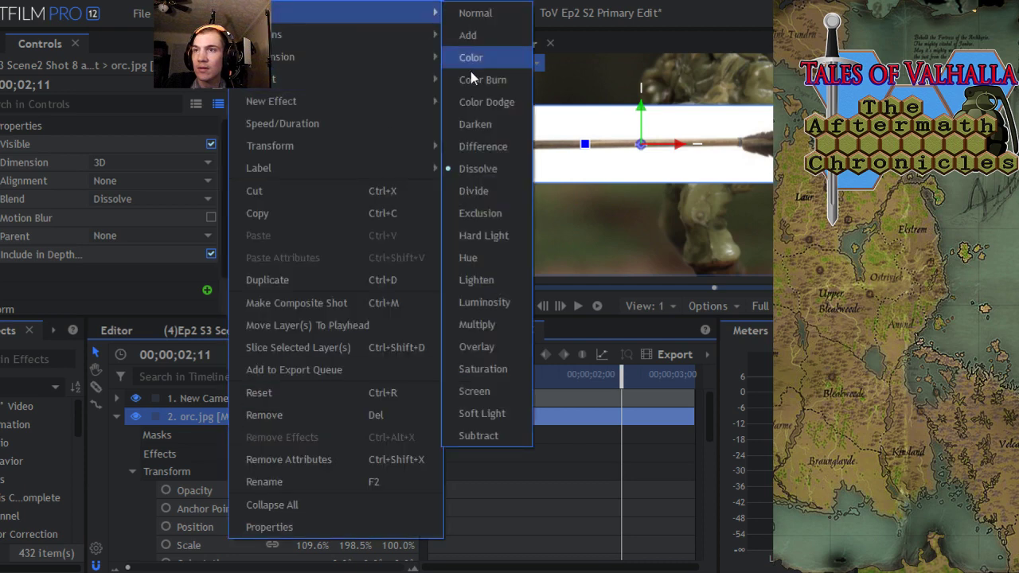
left_click(467, 147)
left_click(138, 199)
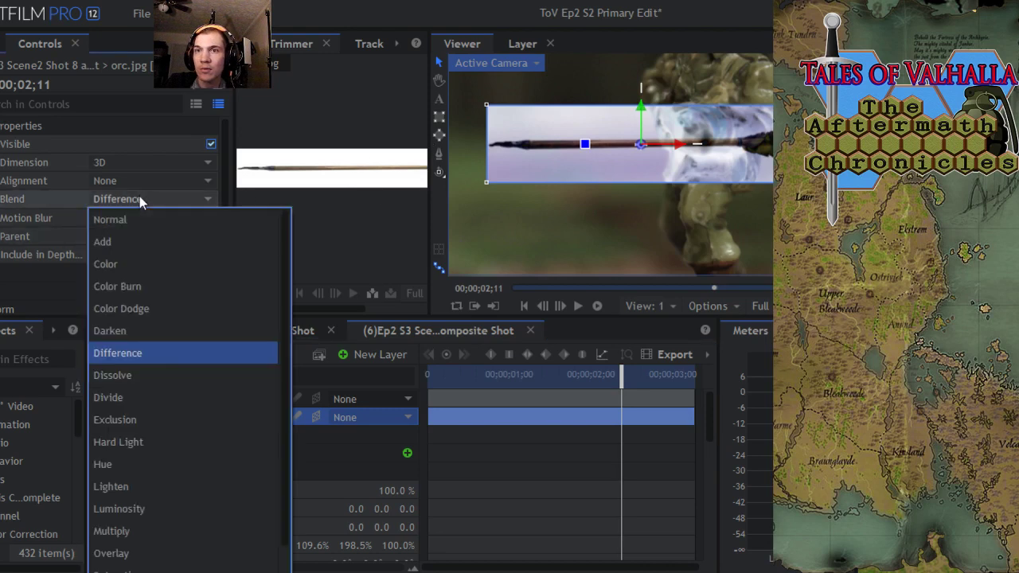
left_click(178, 332)
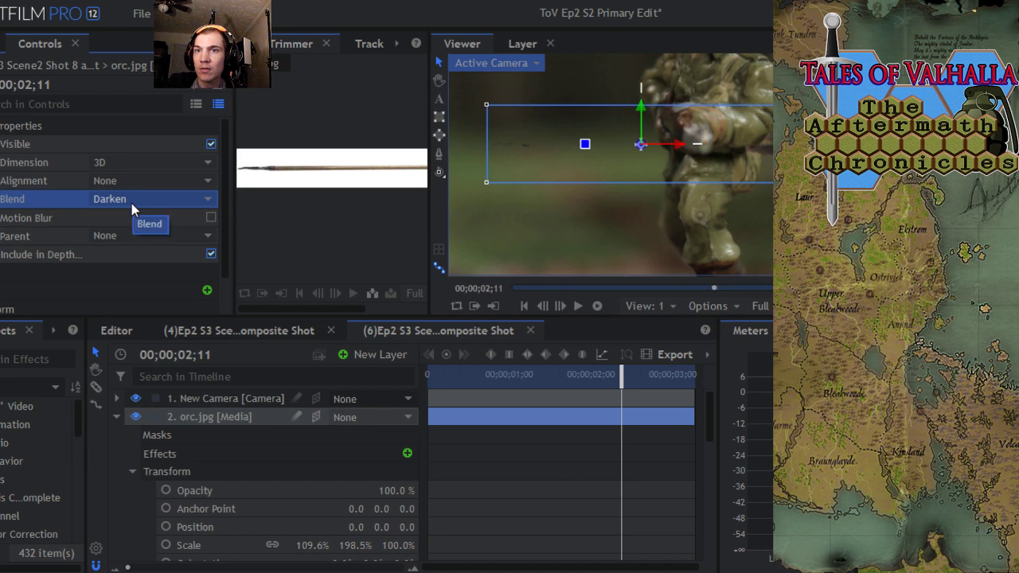
- Enable motion blur on the orc.jpg layer and review its alignment options and visibility setting
left_click(211, 218)
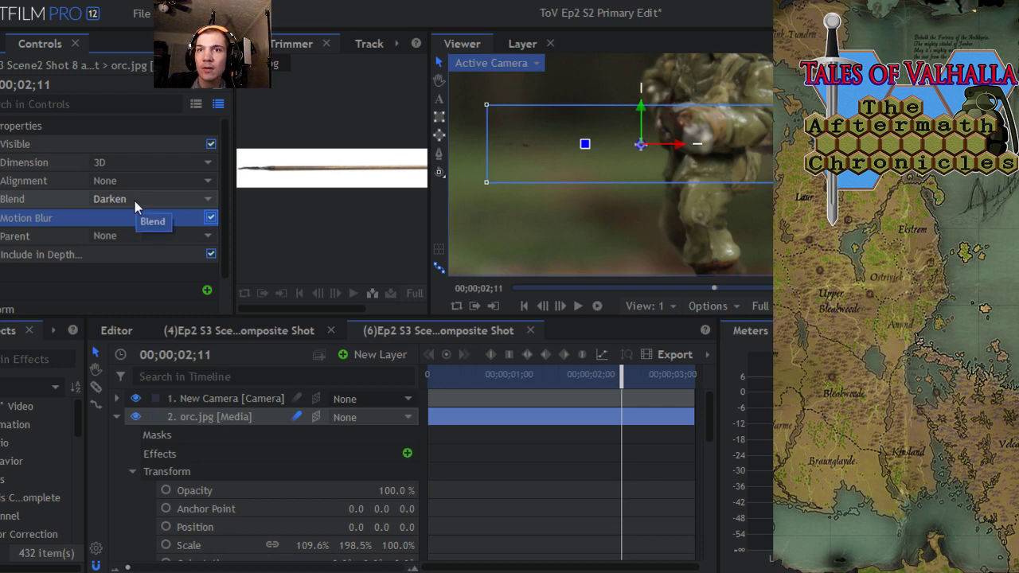
left_click(141, 182)
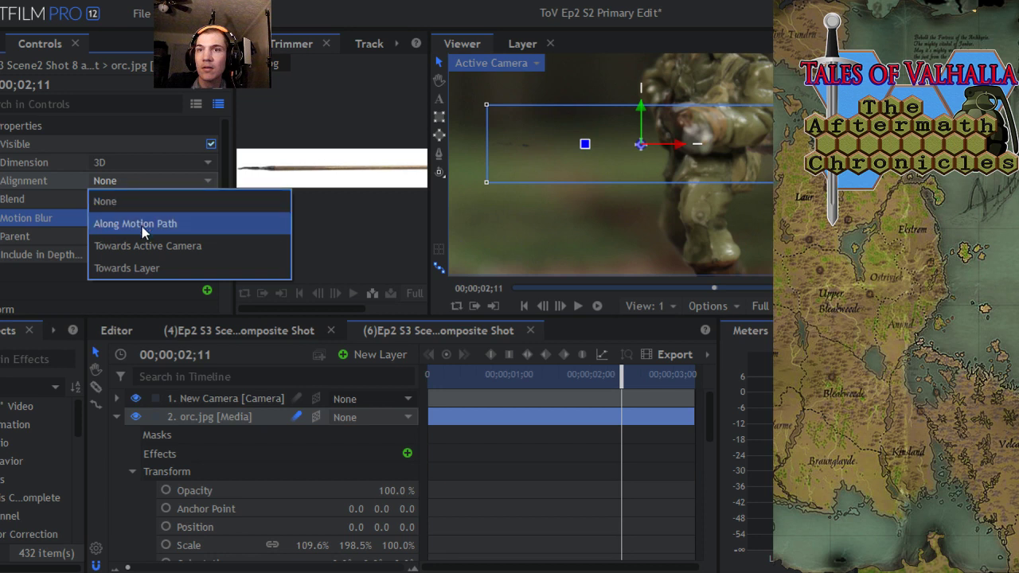
left_click(144, 178)
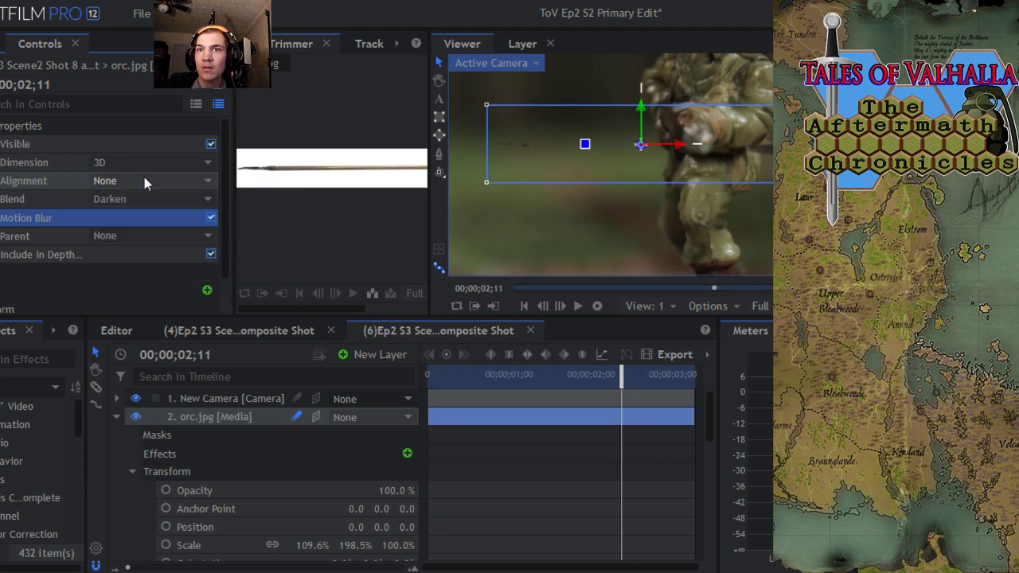
left_click(211, 144)
left_click(212, 146)
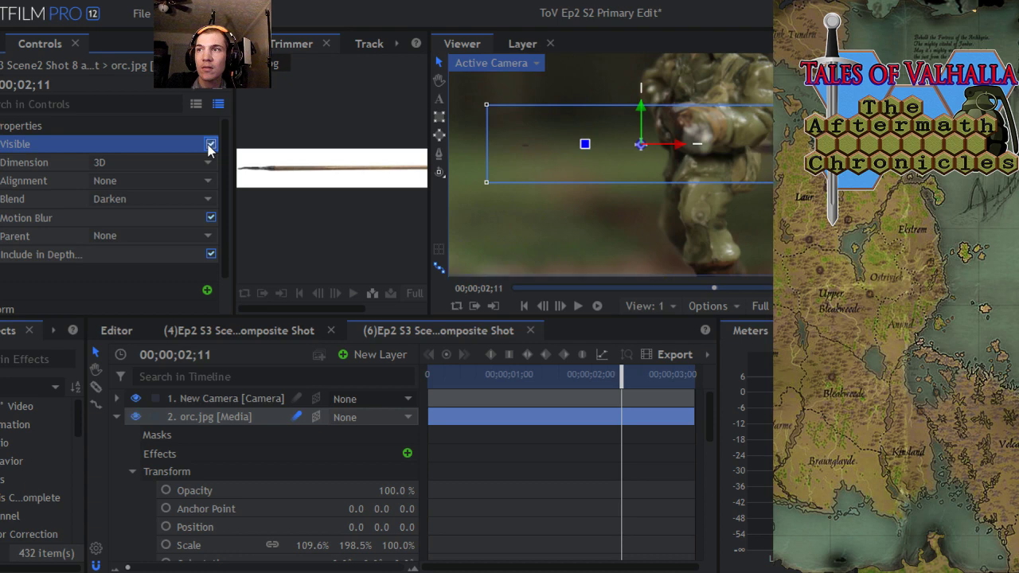
- Try the Color Dodge, Color Burn and Color blend modes on the orc.jpg layer
left_click(120, 205)
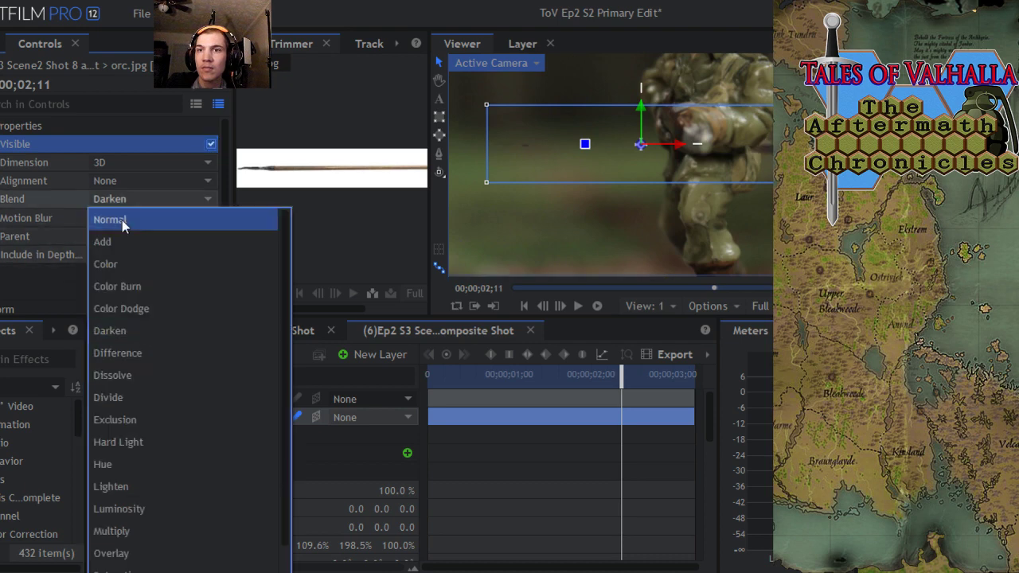
left_click(125, 308)
left_click(157, 199)
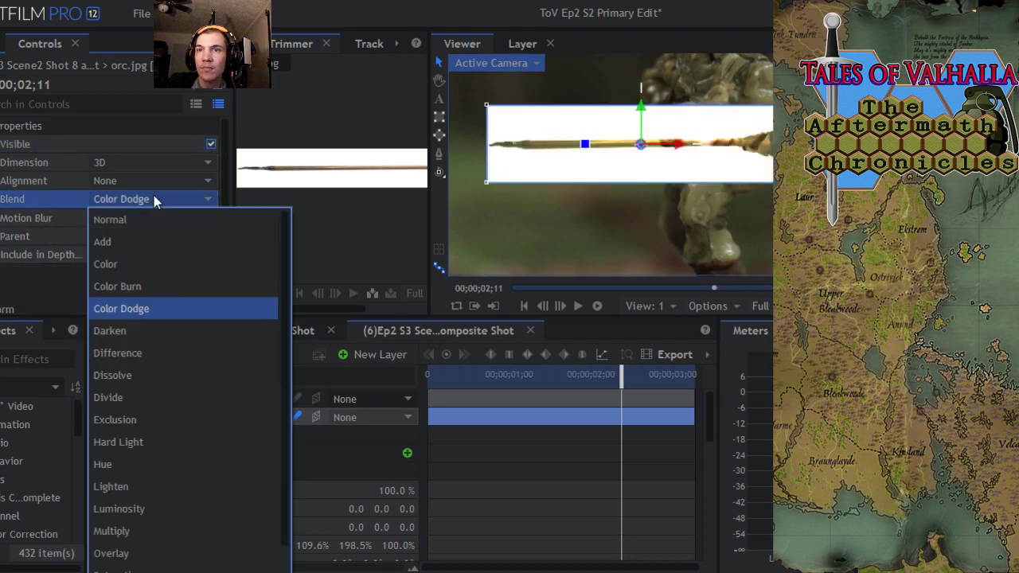
left_click(138, 288)
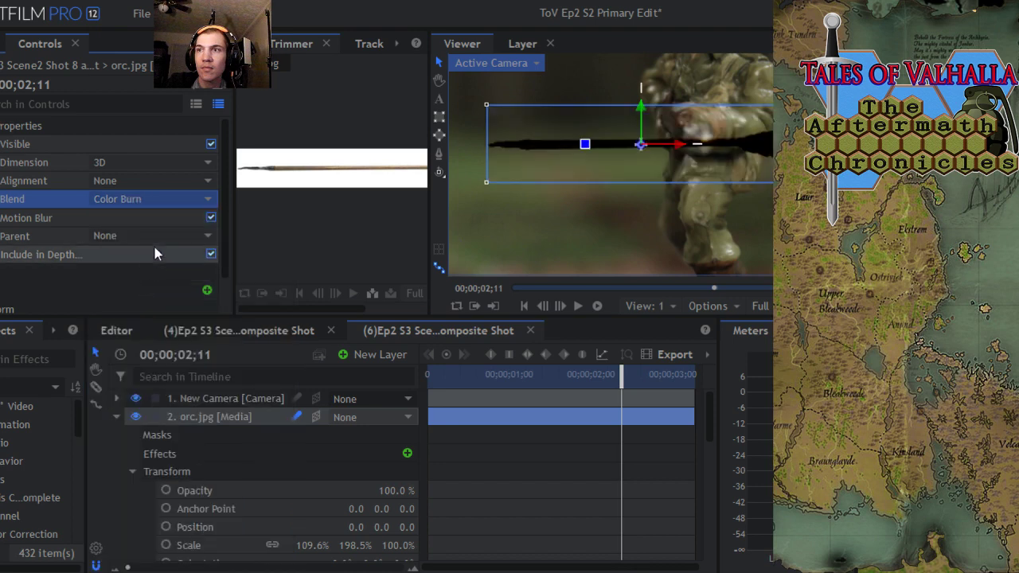
left_click(142, 201)
left_click(142, 263)
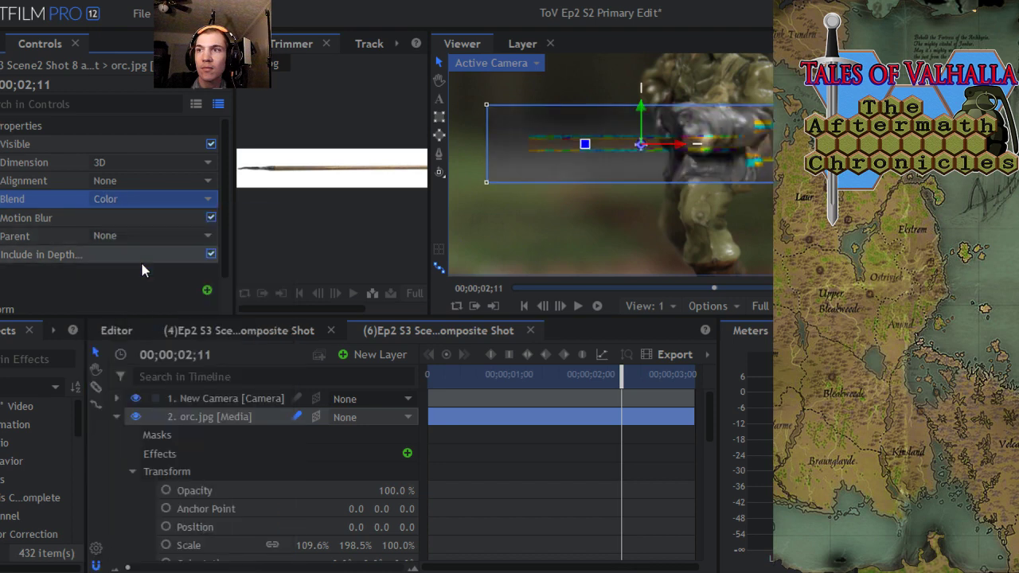
- Try the Add blend mode on the orc.jpg layer and return its blend to Normal
left_click(163, 198)
left_click(154, 247)
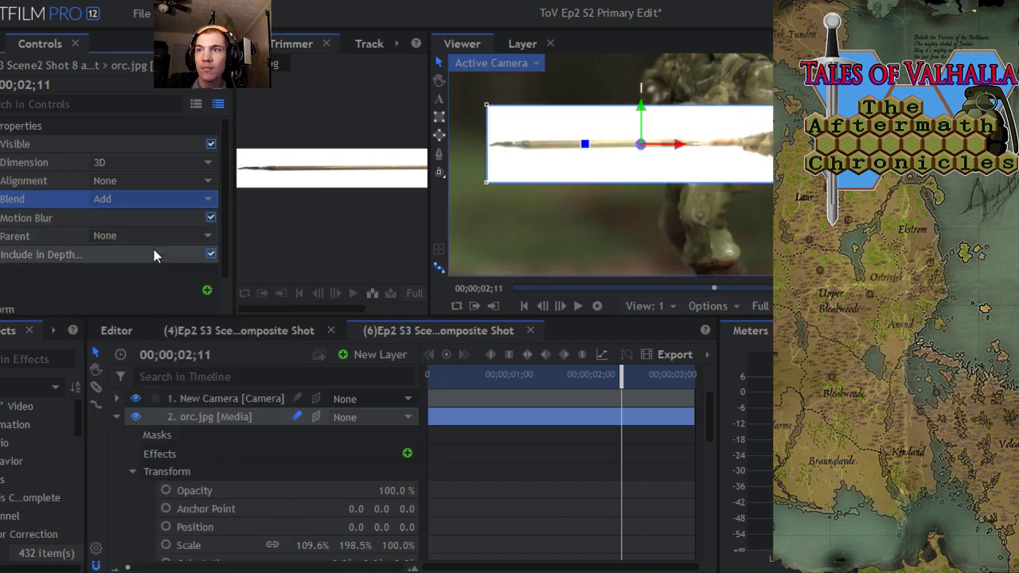
left_click(151, 199)
left_click(149, 219)
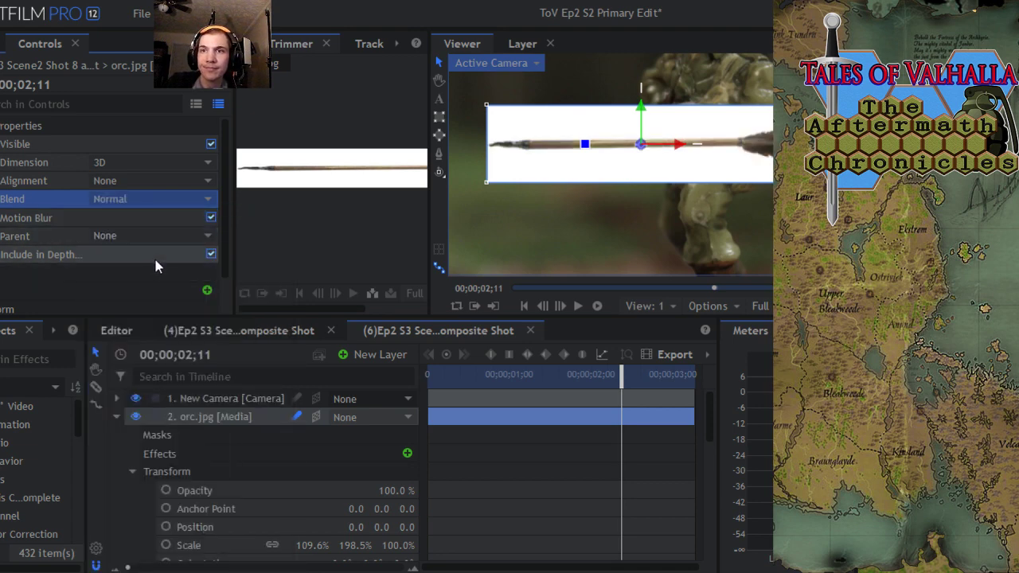
- Exclude the orc.jpg layer from the depth map
right_click(63, 257)
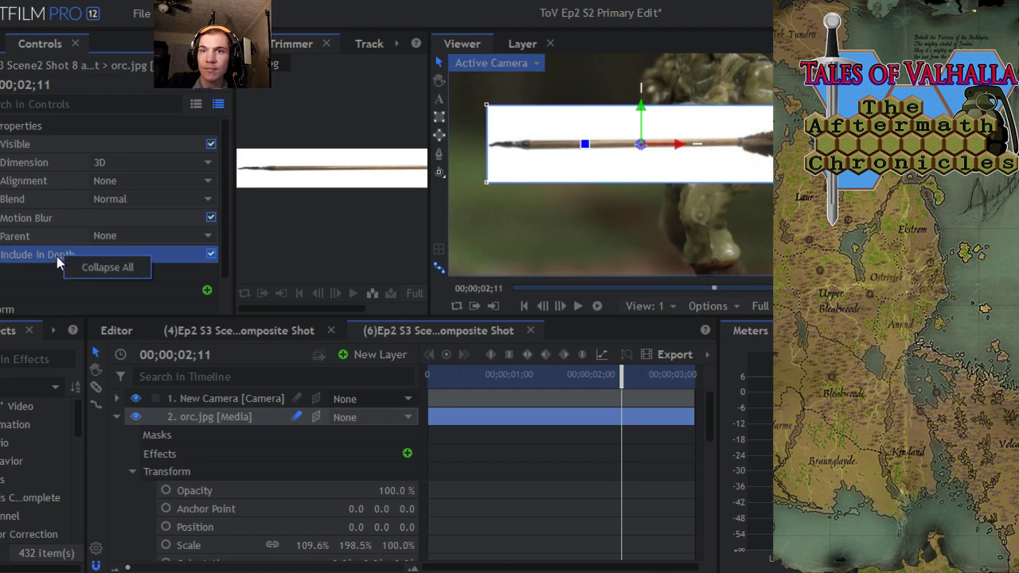
left_click(56, 256)
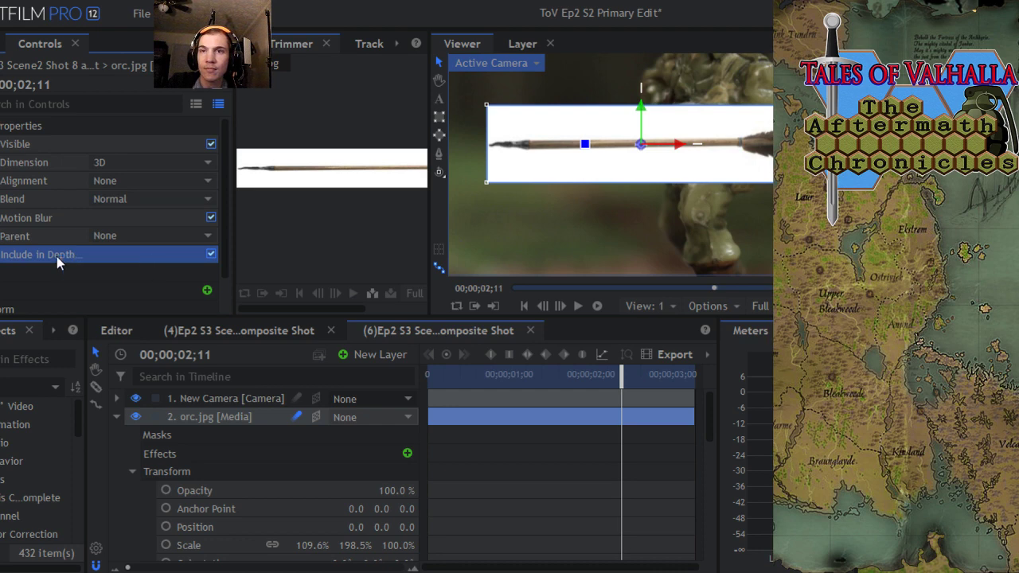
mouse_move(234, 250)
left_mouse_down()
mouse_move(283, 258)
mouse_move(230, 259)
left_mouse_up()
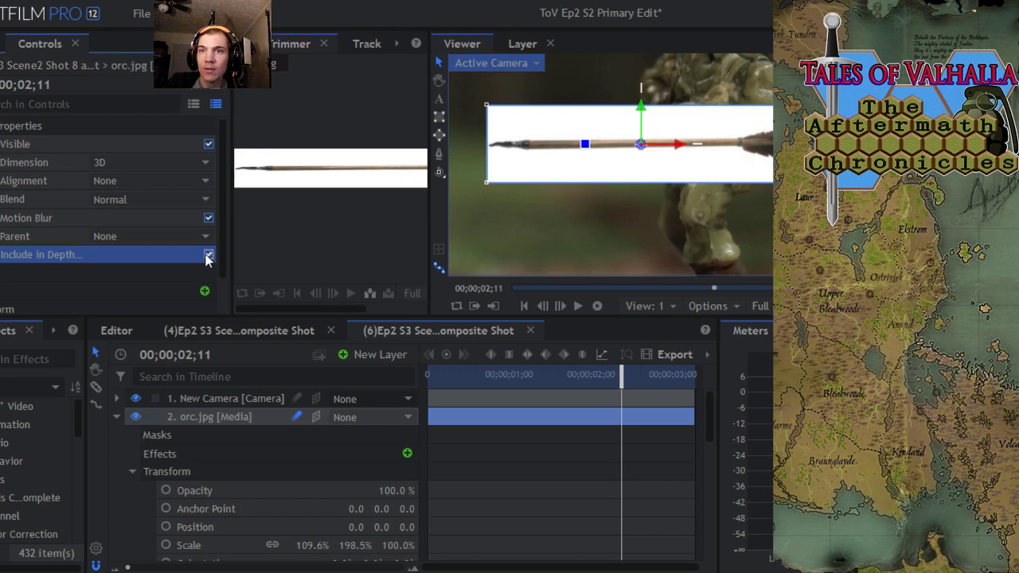
left_click(208, 255)
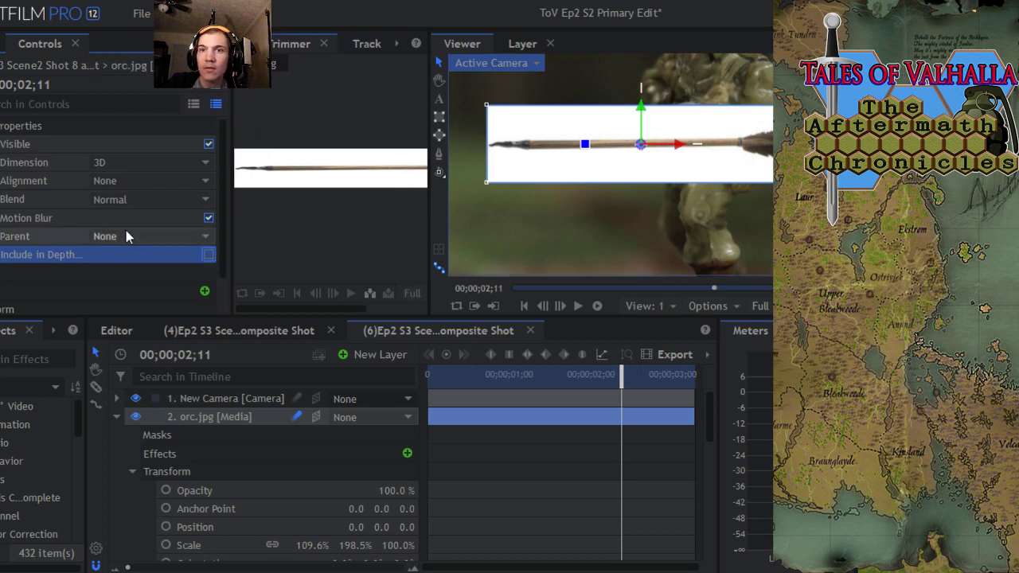
- Try the Screen and Subtract blend modes on the orc.jpg layer, ending on Screen
left_click(125, 182)
left_click(126, 183)
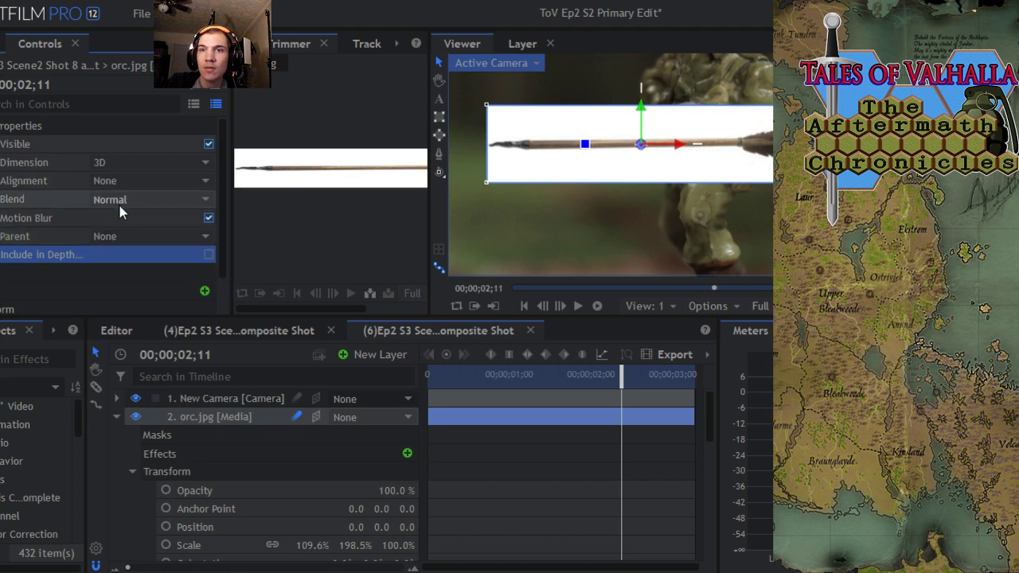
left_click(119, 202)
scroll(135, 368, "down", 1)
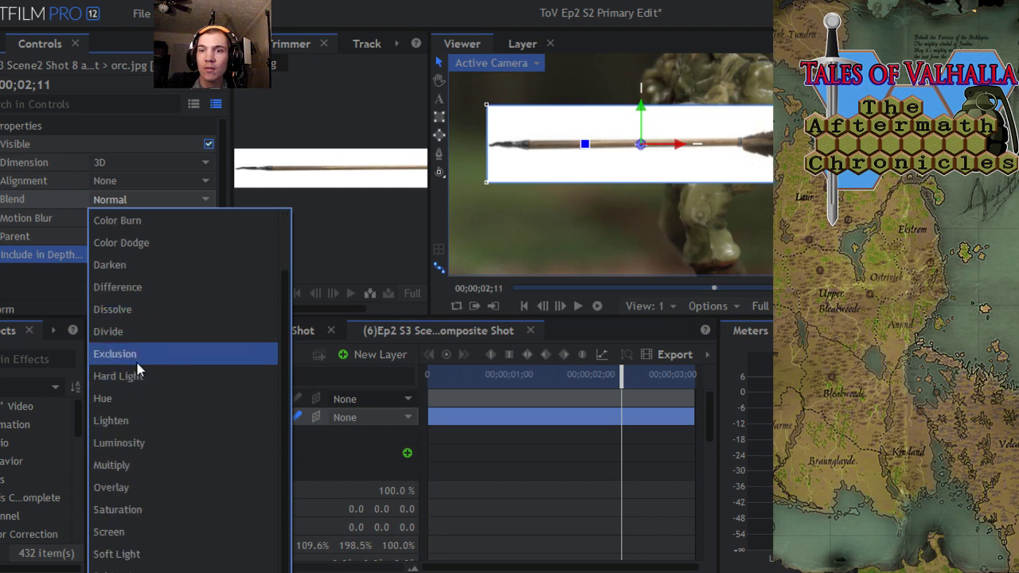
left_click(112, 532)
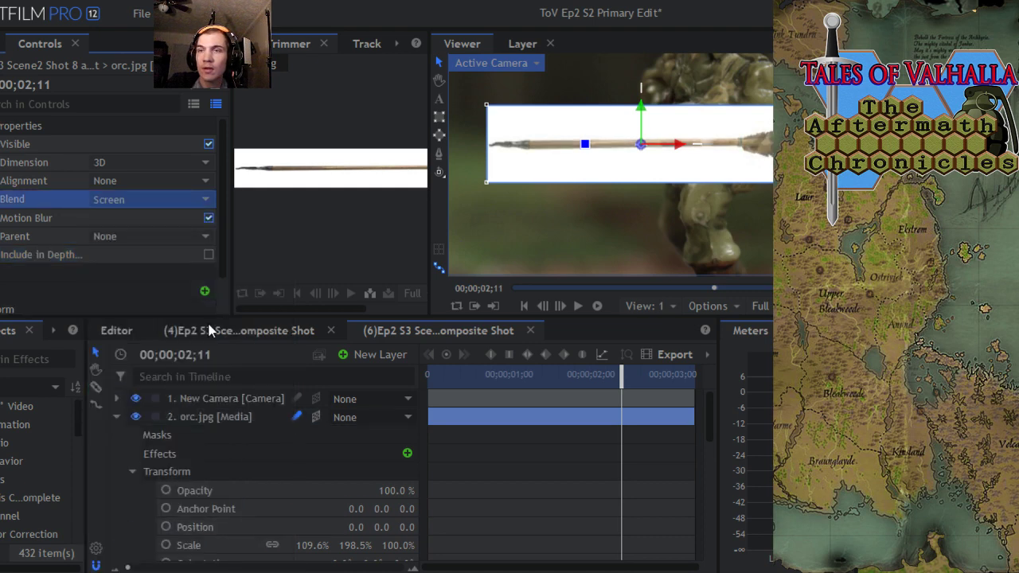
left_click(155, 201)
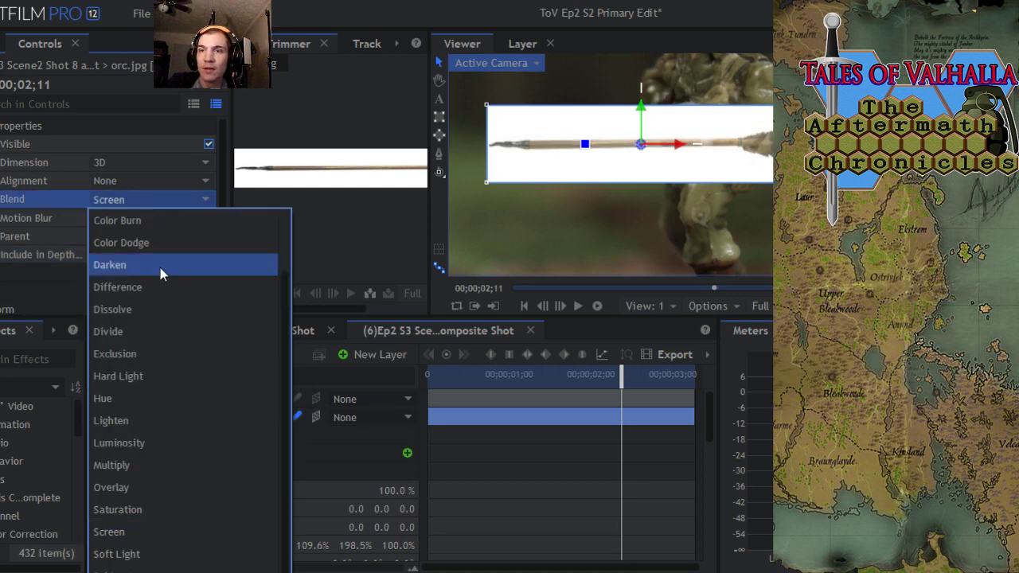
left_click(158, 570)
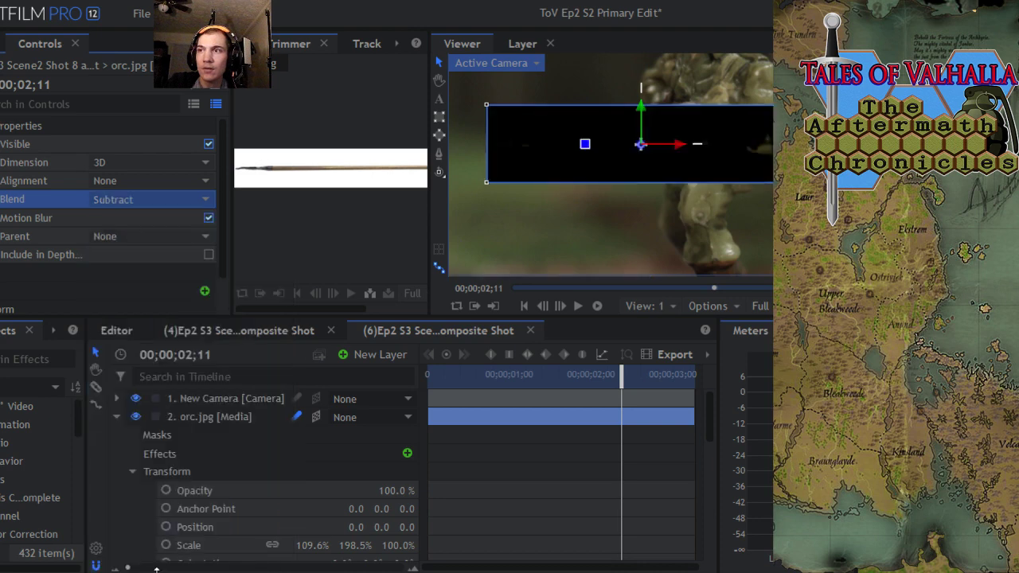
left_click(164, 201)
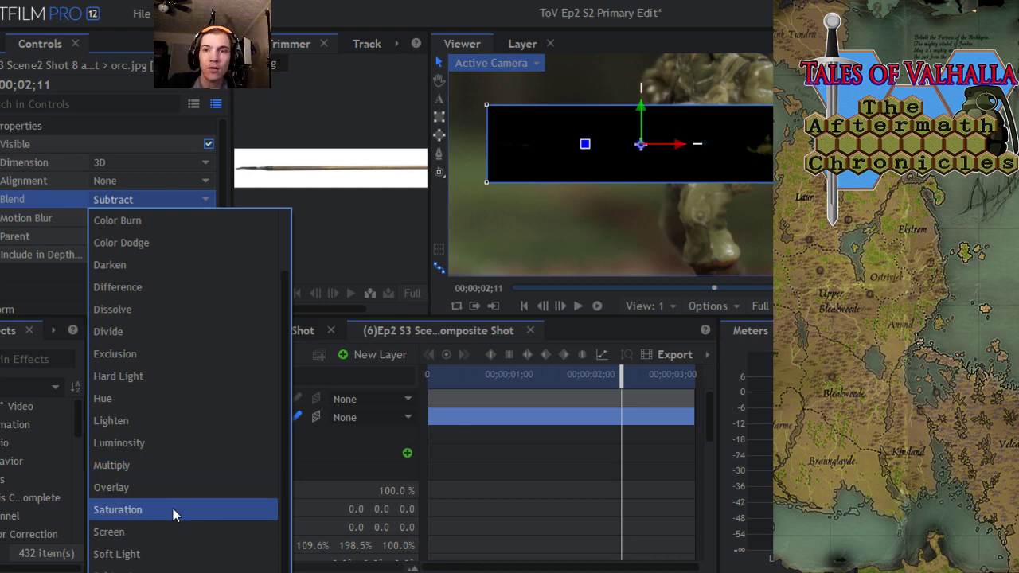
left_click(161, 531)
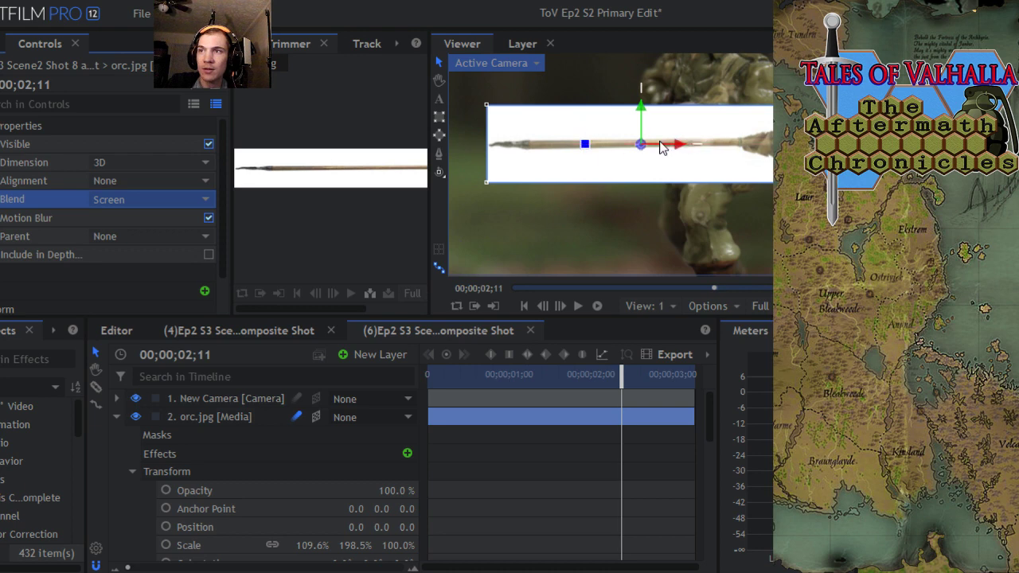
- Move the orc.jpg layer above the camera layer to the top of the layer stack
right_click(198, 419)
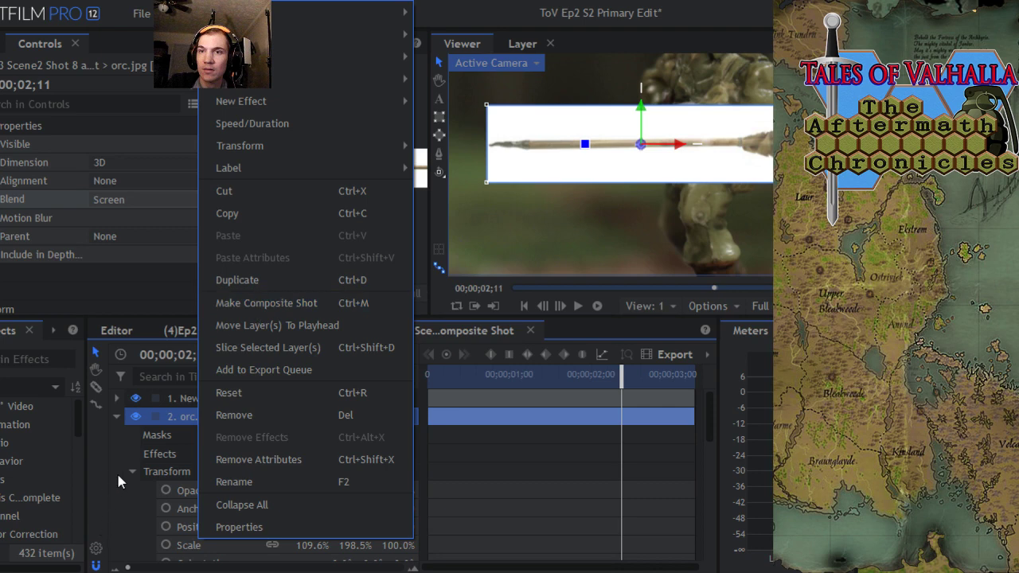
left_click(255, 309)
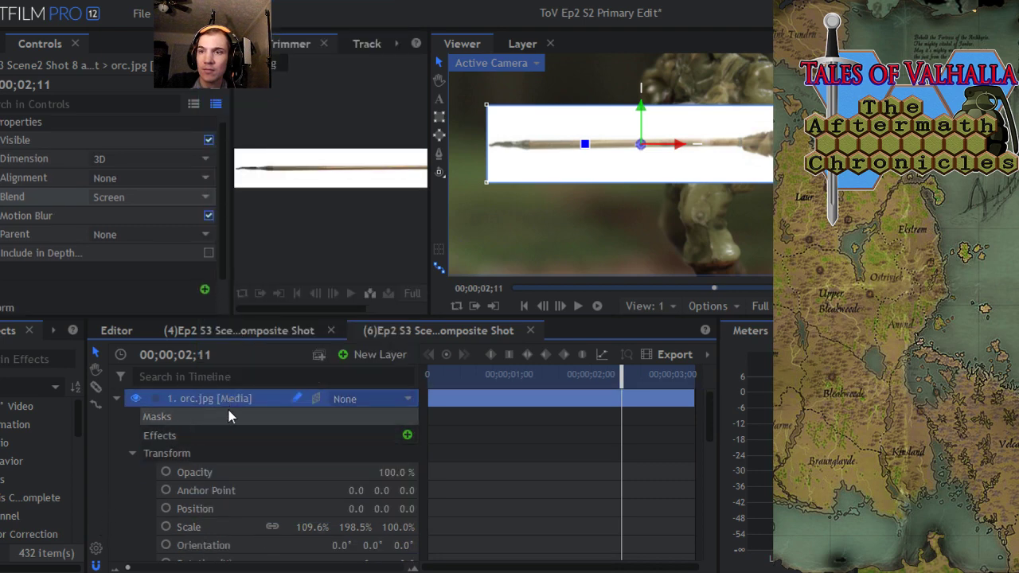
left_click(117, 398)
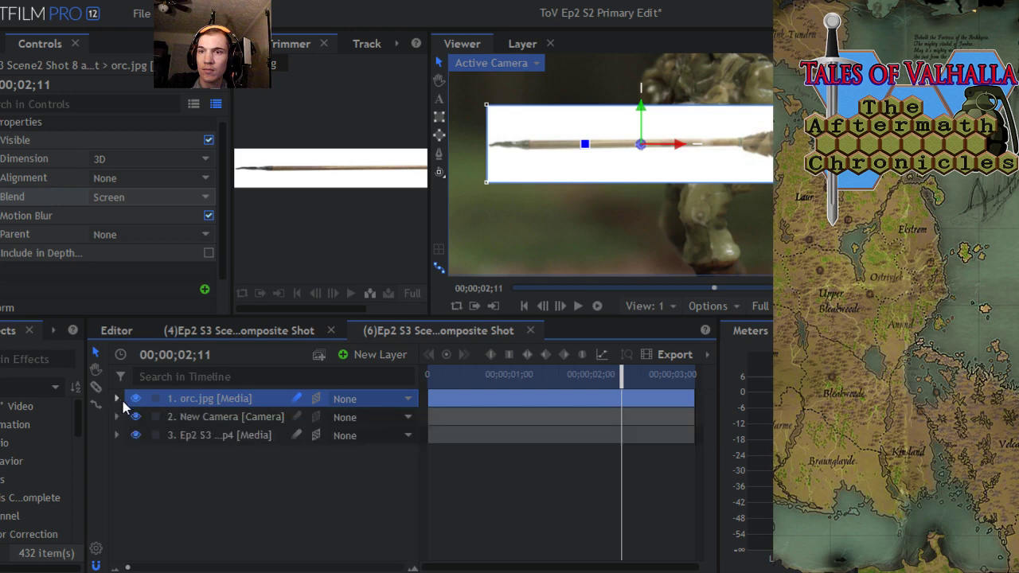
left_click(116, 398)
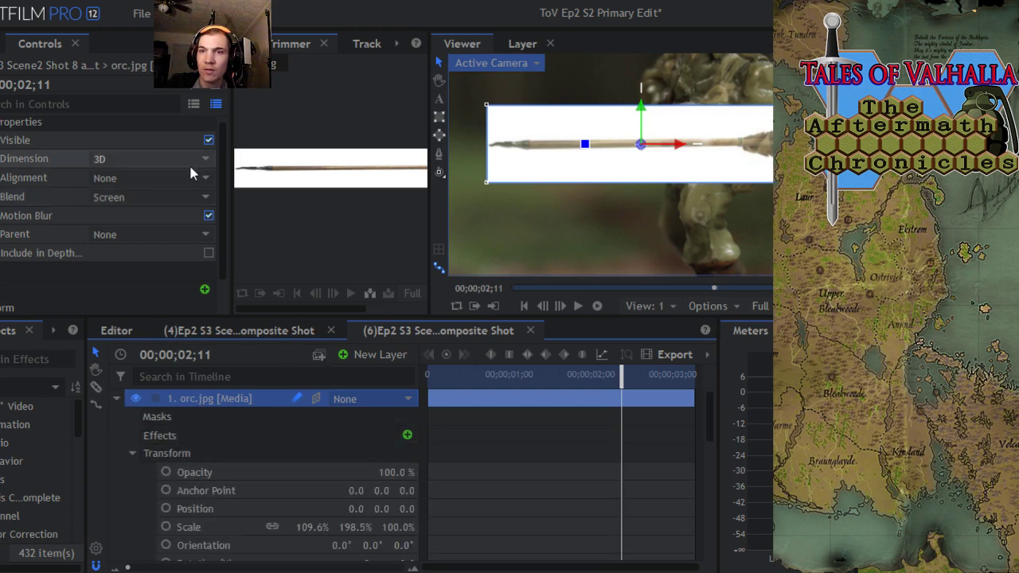
- Set the orc.jpg layer's blend to Normal and include the layer in the depth map
left_click(127, 198)
scroll(162, 214, "up", 1)
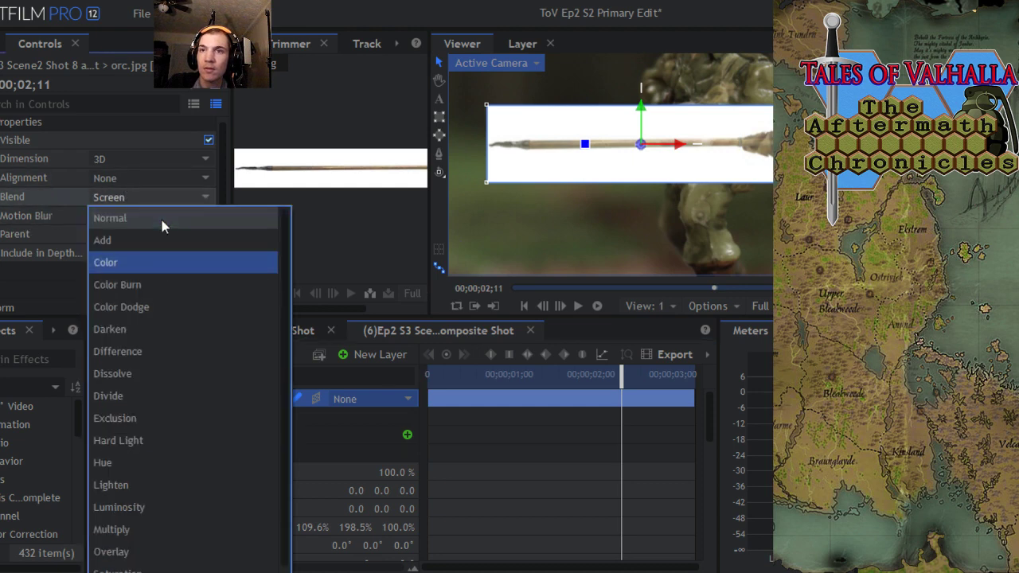
left_click(149, 219)
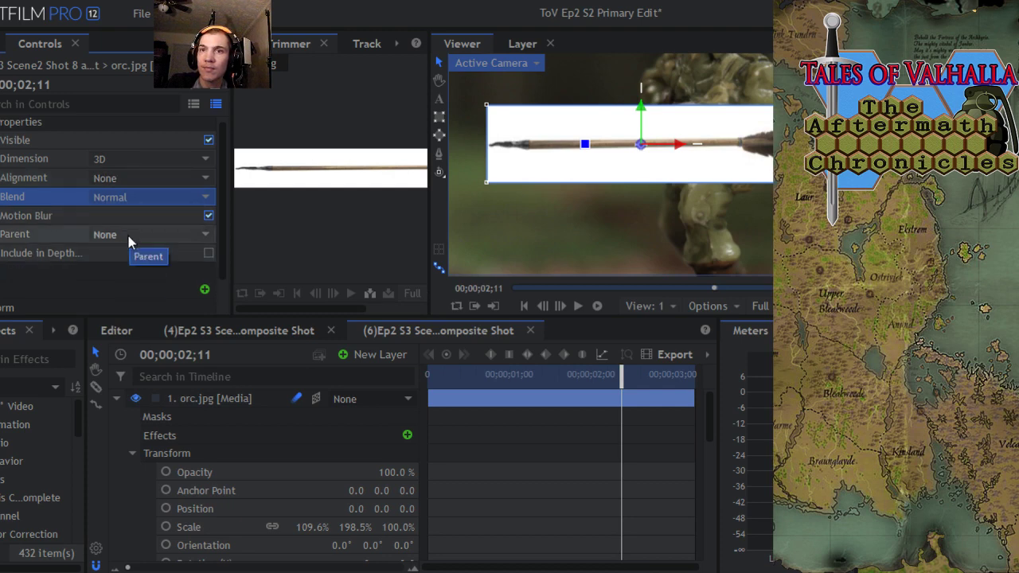
left_click(210, 253)
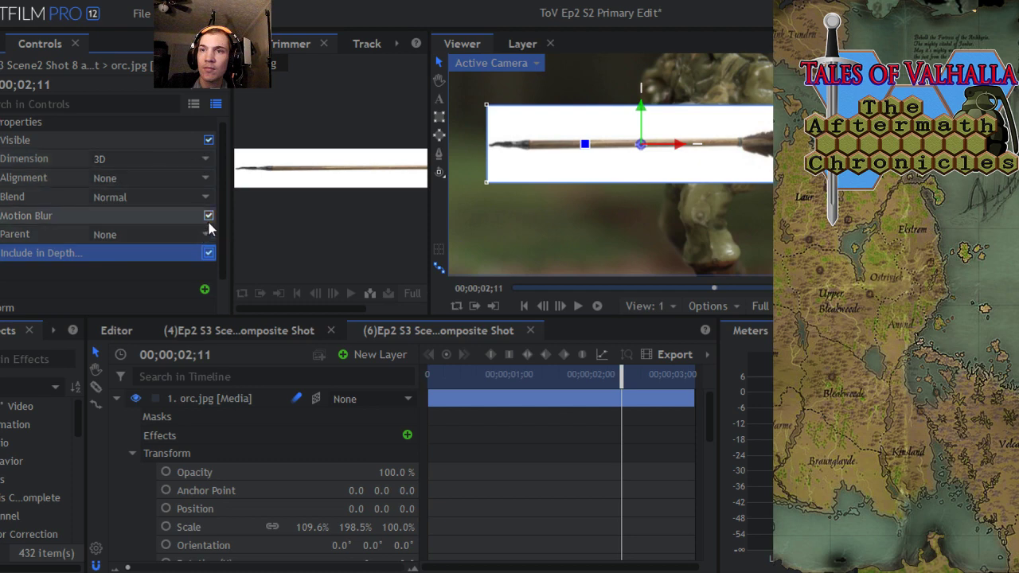
- Align the orc.jpg layer along its motion path and review the alignment axis options, keeping Z
left_click(167, 181)
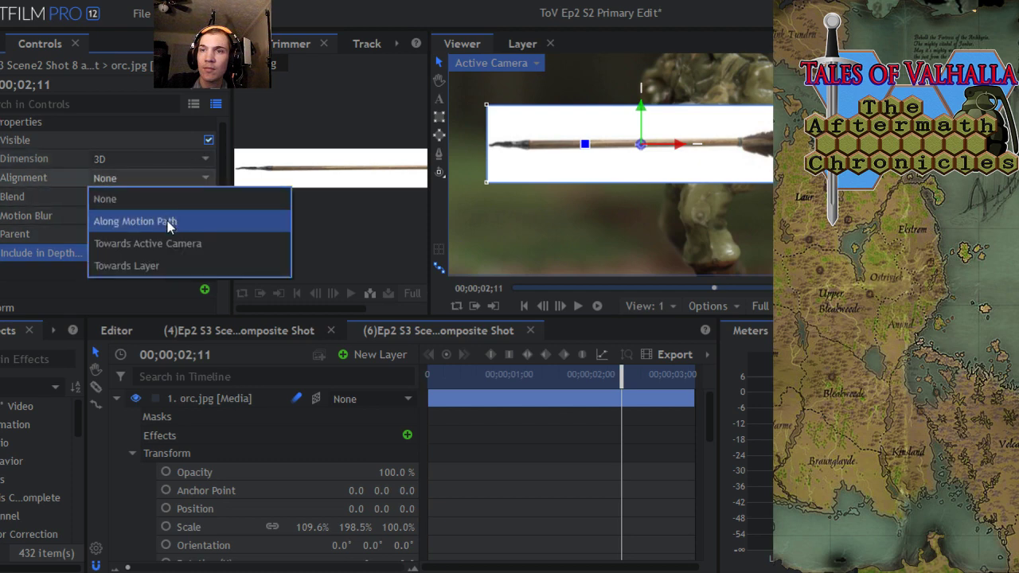
left_click(168, 221)
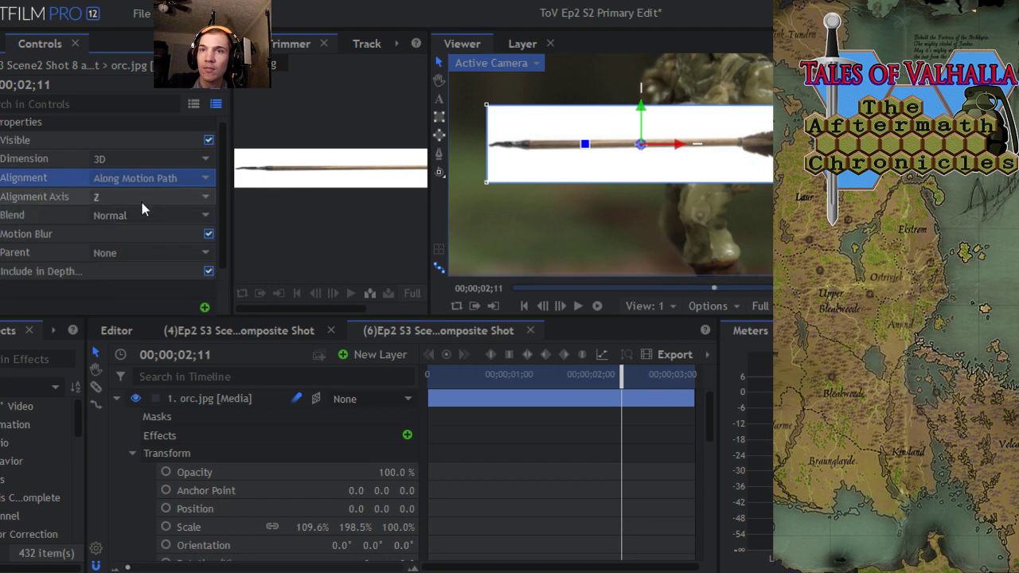
left_click(145, 198)
left_click(145, 197)
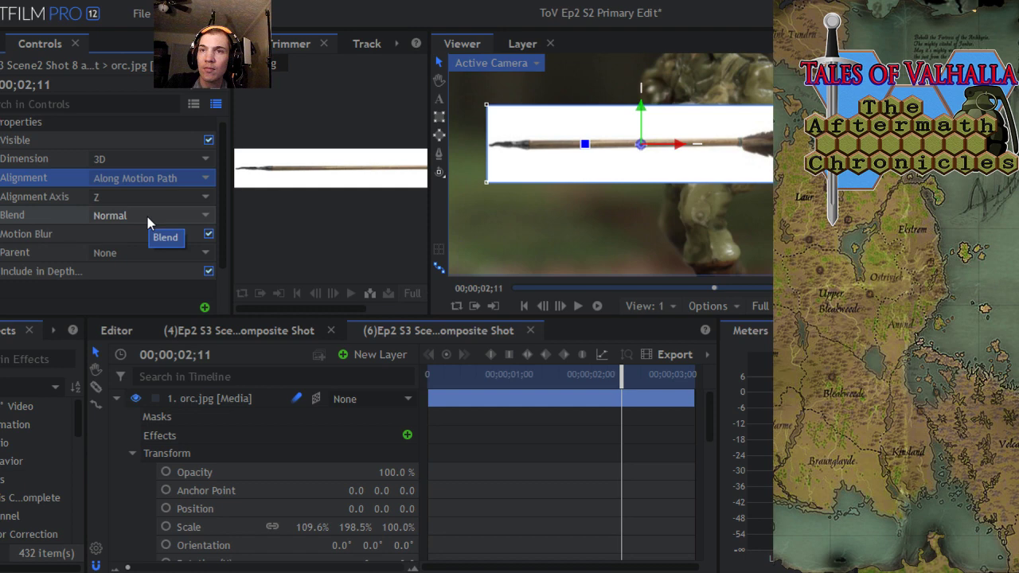
- Try the Screen blend mode on the motion-path-aligned orc.jpg layer and return its blend to Normal
left_click(148, 216)
scroll(152, 522, "down", 1)
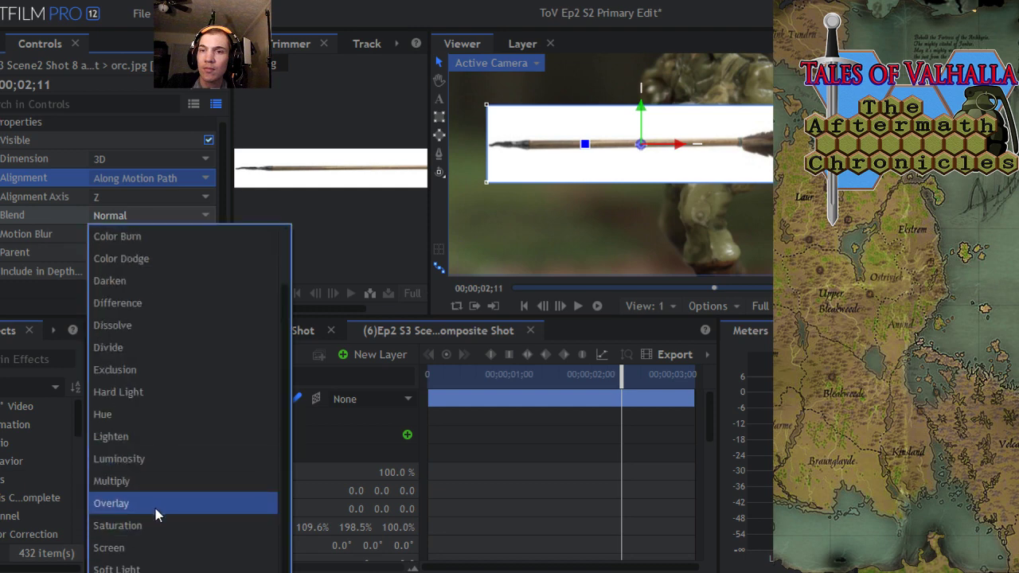
left_click(136, 550)
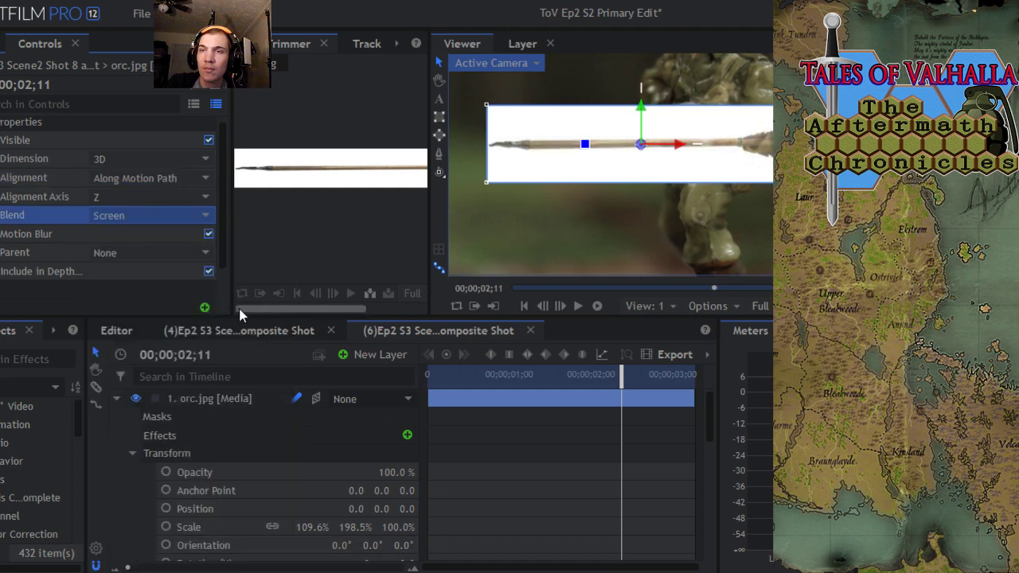
left_click(160, 220)
scroll(148, 247, "up", 1)
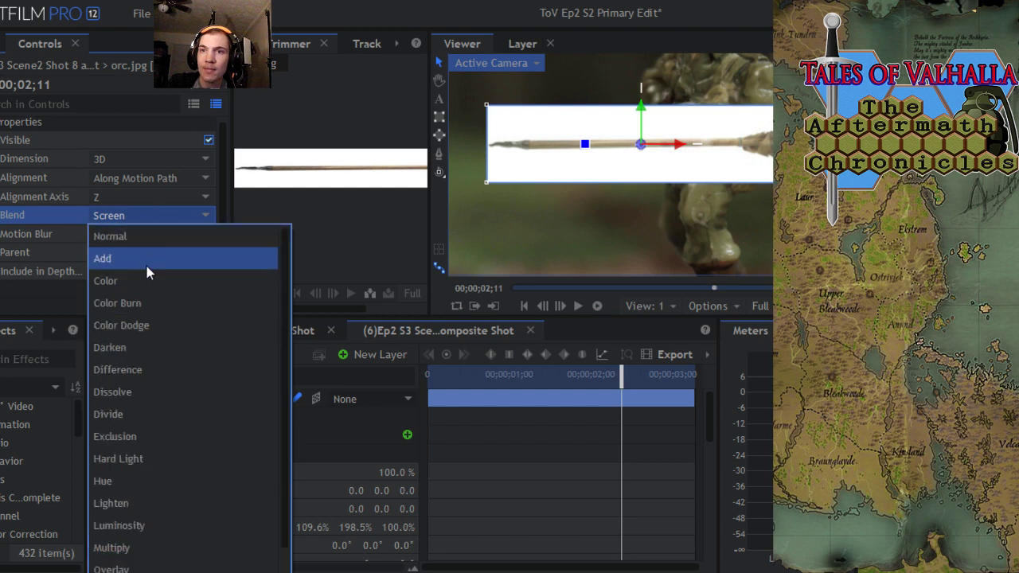
left_click(141, 237)
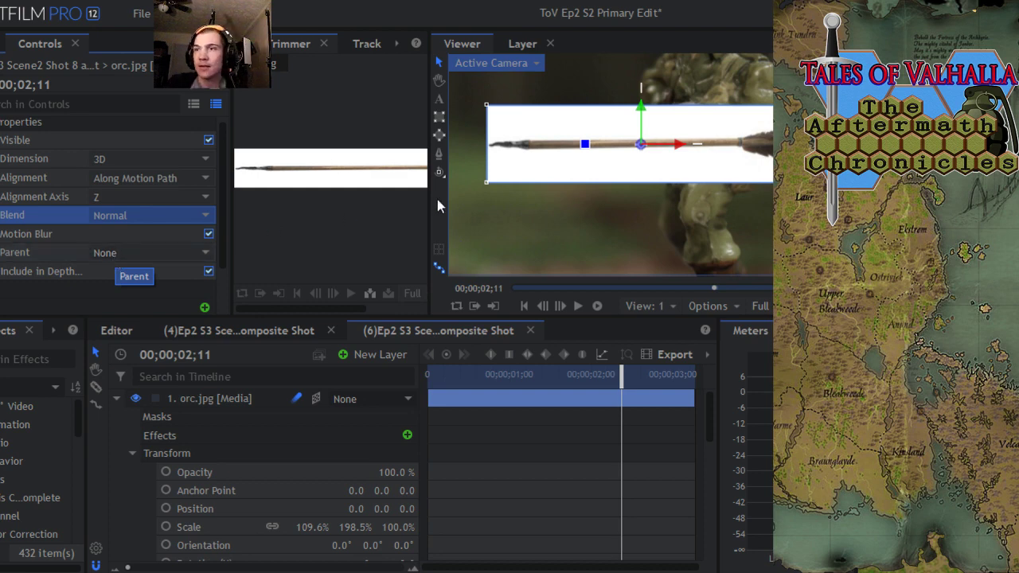
- Go to the start of the shot and rotate the orc.jpg arrow to a Z orientation of 180.2°
left_click_drag(622, 382, 422, 389)
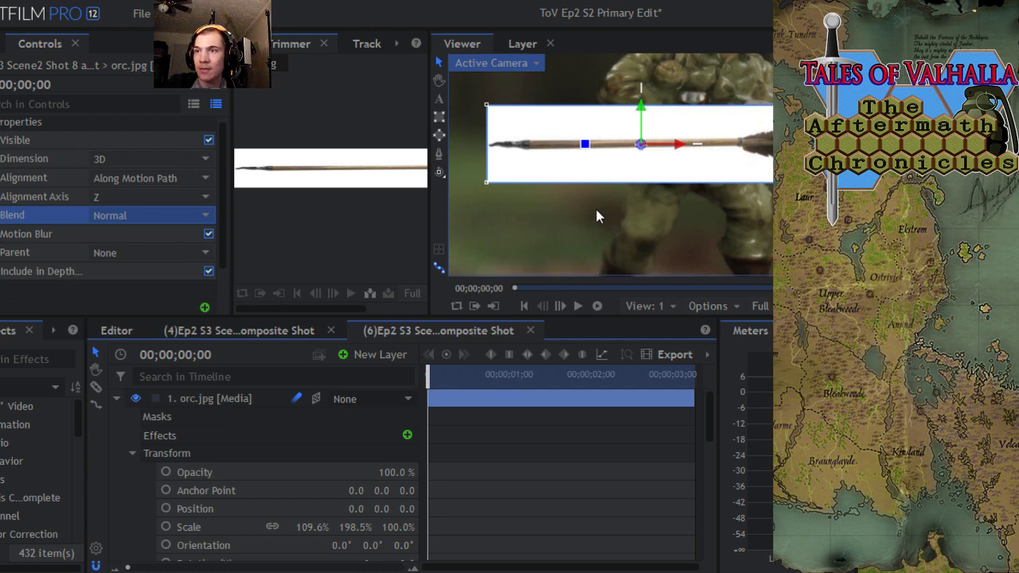
scroll(597, 210, "down", 2)
scroll(596, 214, "down", 2)
scroll(595, 205, "up", 2)
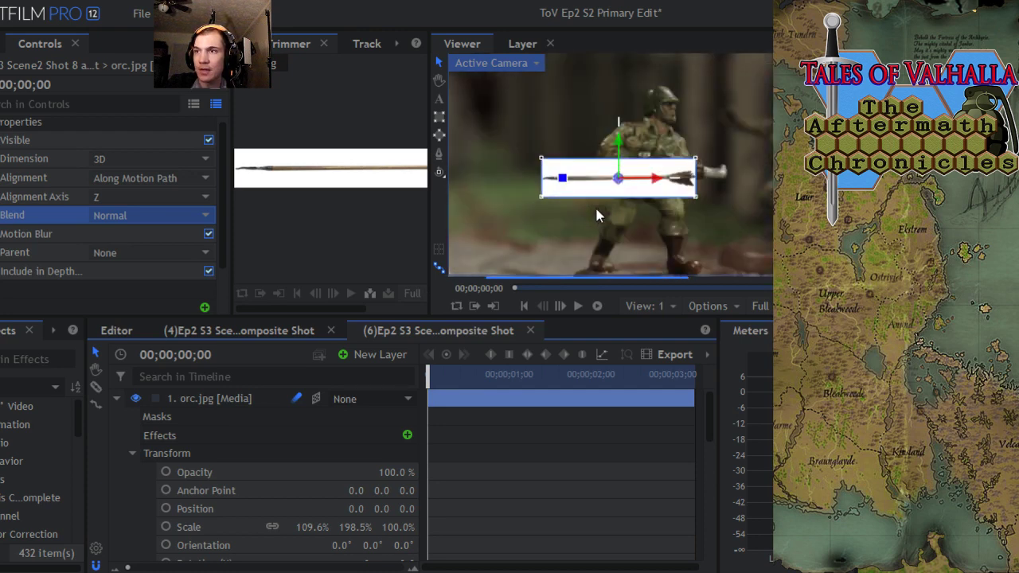
left_click_drag(567, 189, 671, 183)
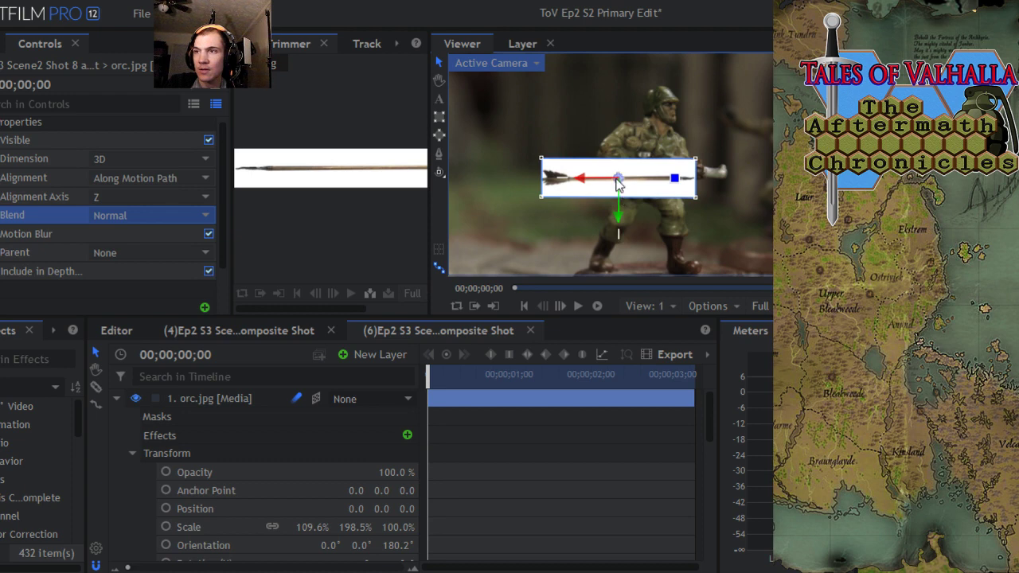
left_click_drag(675, 187, 675, 188)
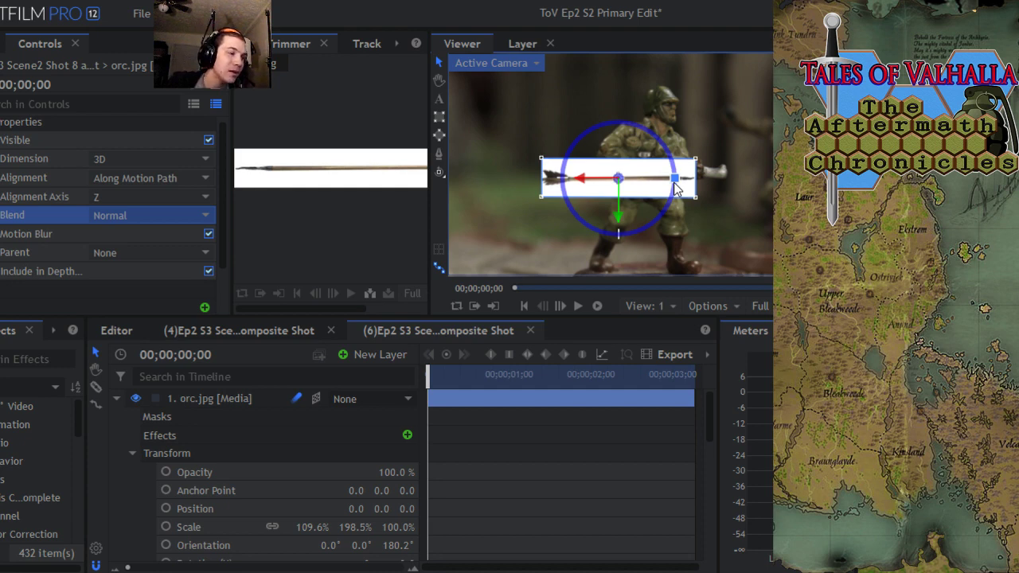
- Set the orc.jpg layer's alignment back to None and save the project
left_click(152, 181)
left_click(159, 196)
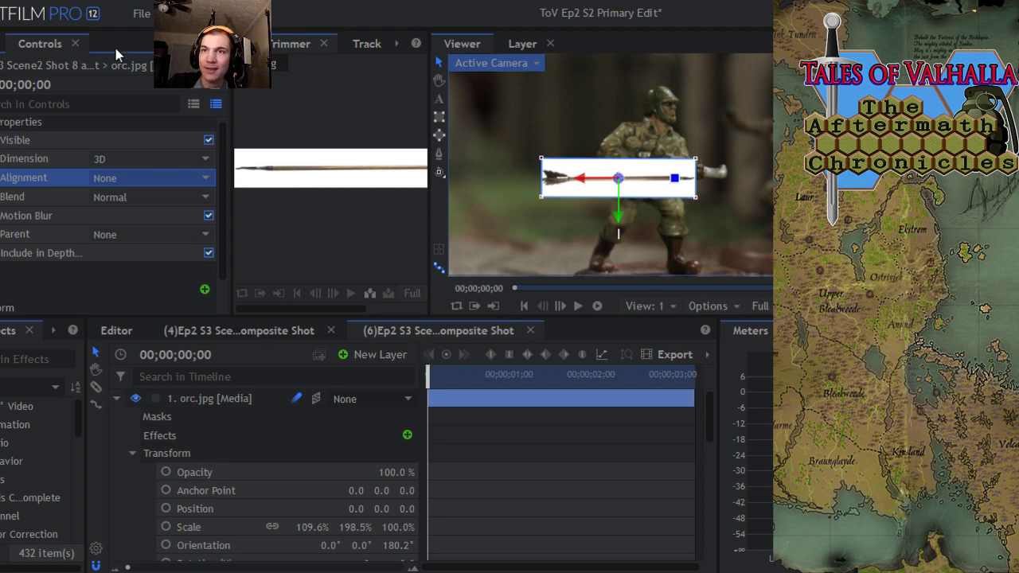
left_click(141, 15)
left_click(155, 103)
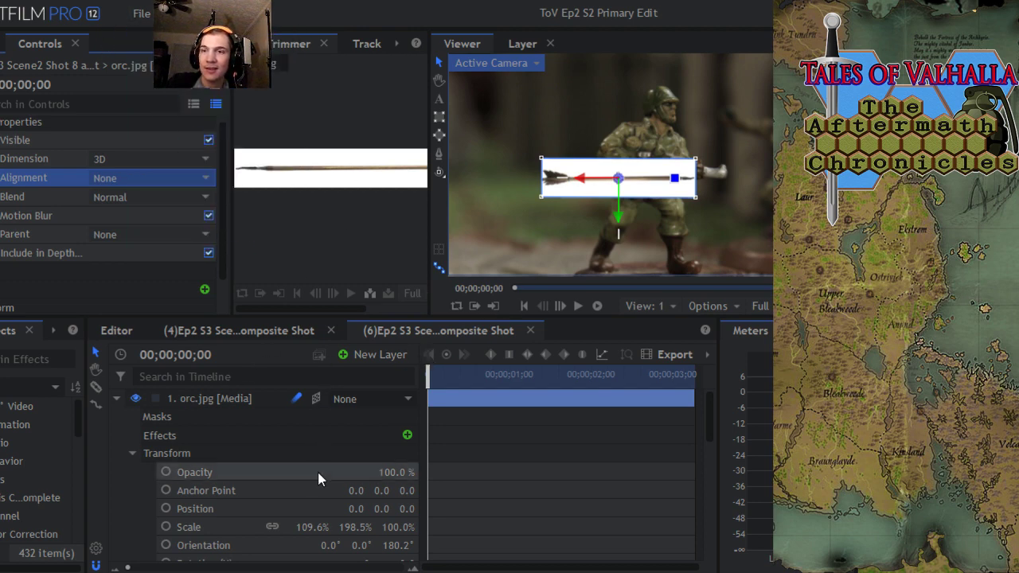
- In composite shot (4), move the three gunfire layers to start at 00;00;00;07
left_click(232, 337)
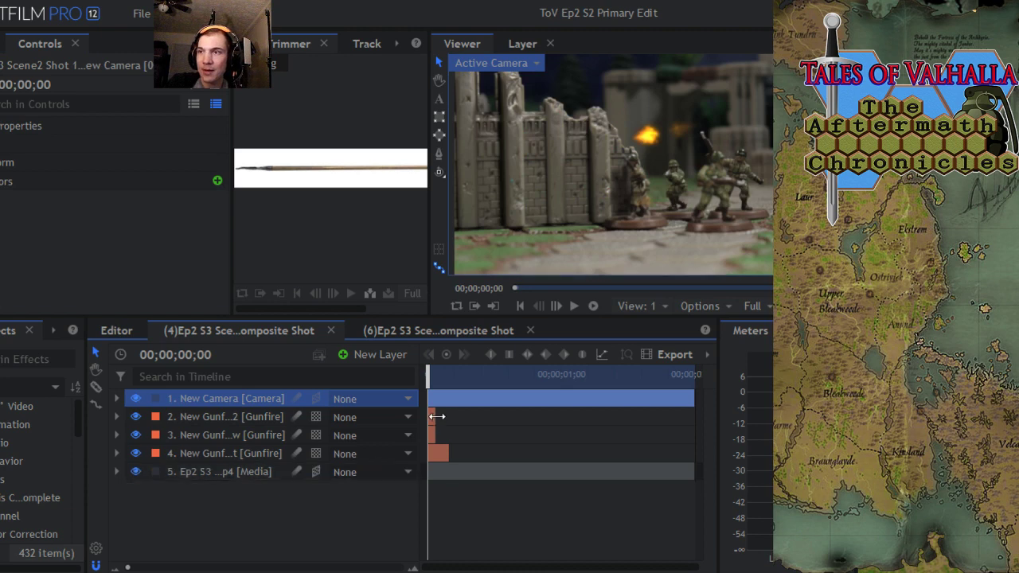
left_click_drag(430, 380, 460, 409)
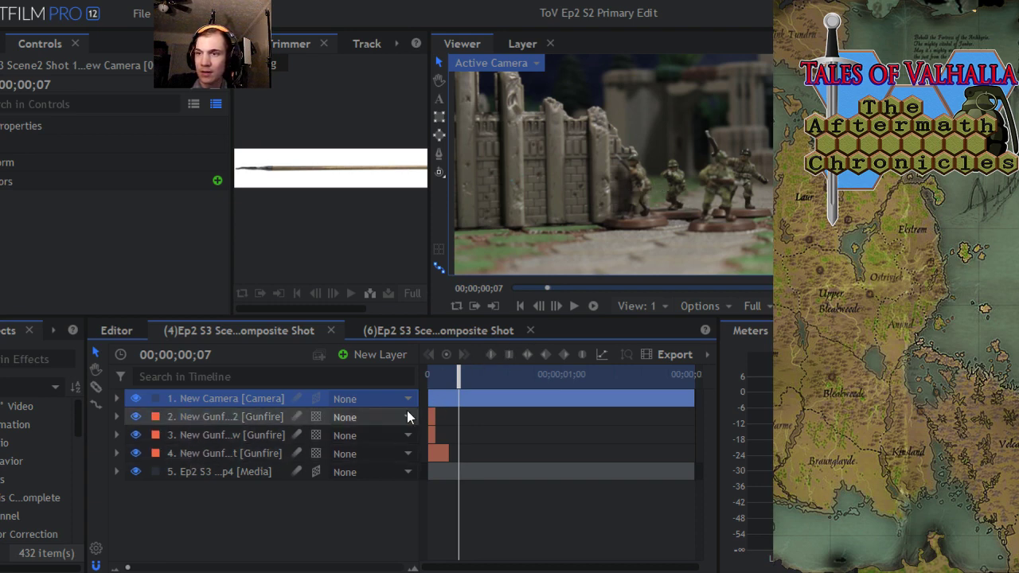
left_click_drag(438, 454, 464, 427)
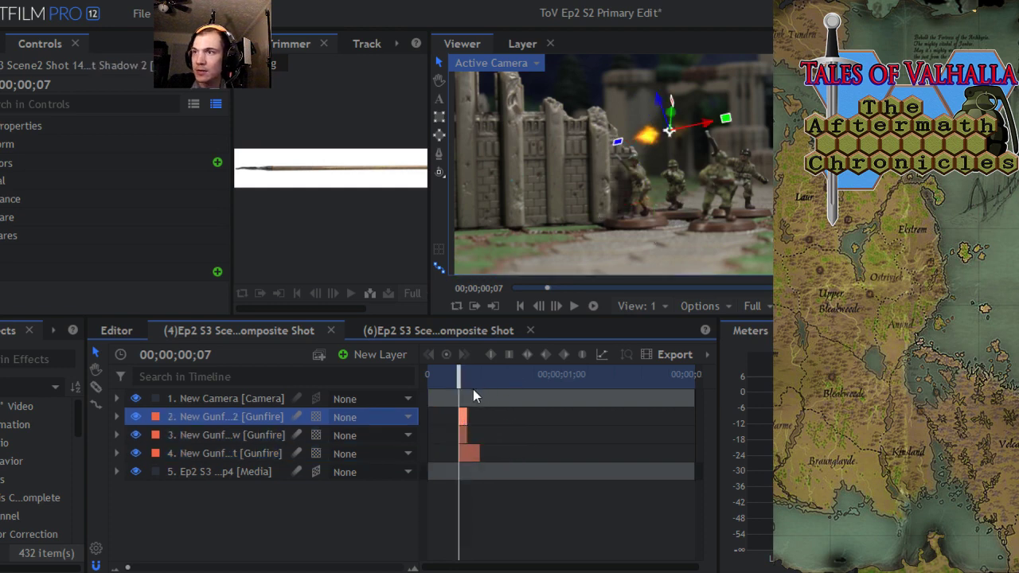
- Select the fourth layer's gunfire effect and hide the two gunfire shadow layers above it
left_click(230, 457)
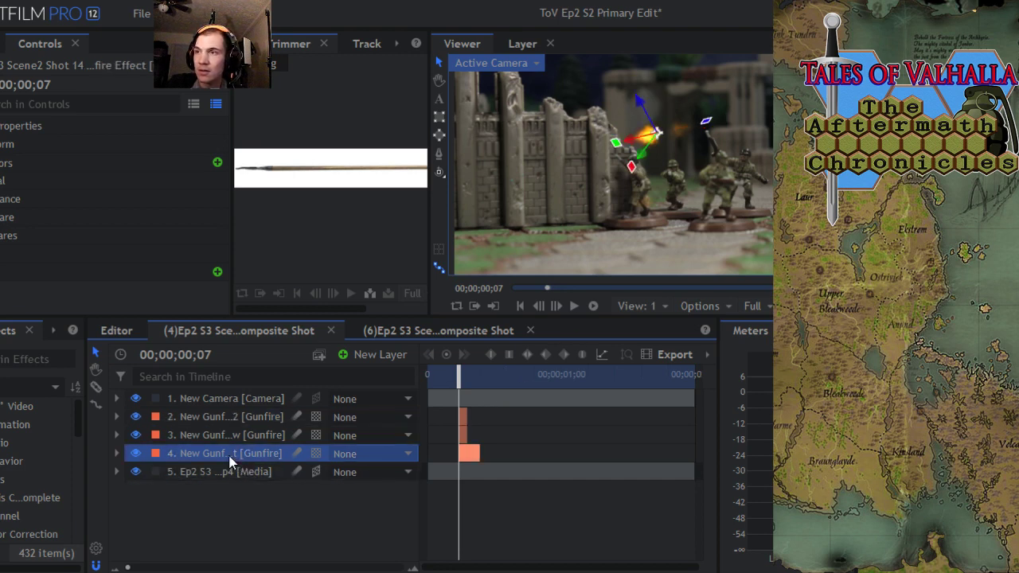
left_click(135, 435)
left_click(136, 417)
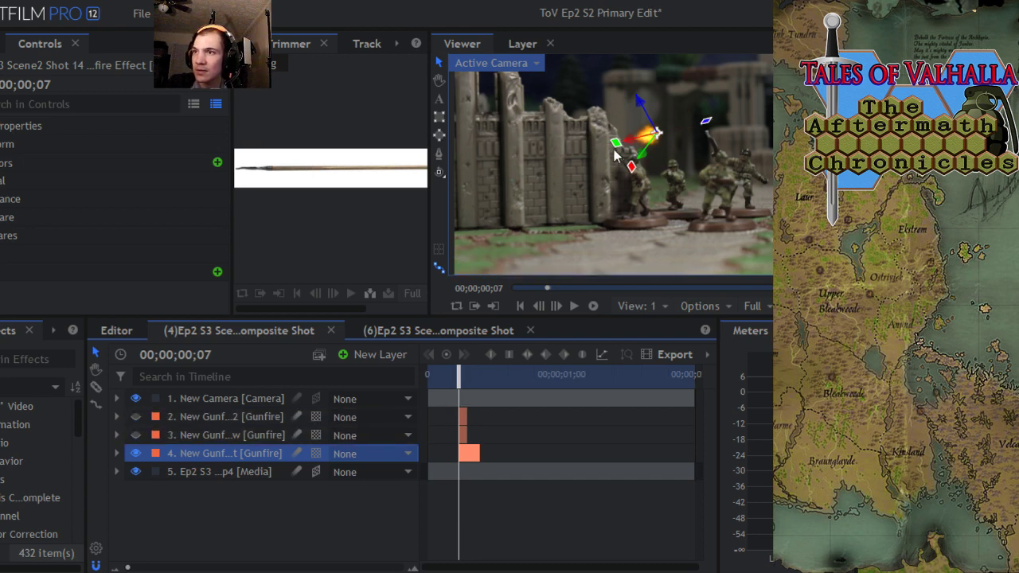
- Place the gunfire flash at the middle soldier's rifle, at position 72.7, -49.4, 3.1, and expand the layer's properties in the timeline
scroll(667, 172, "up", 2)
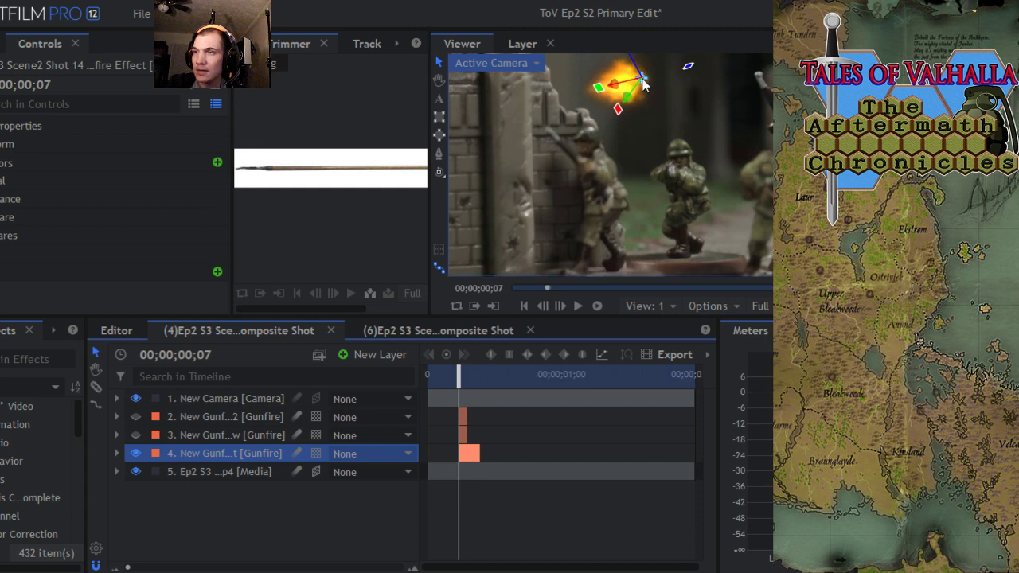
left_click_drag(644, 83, 620, 189)
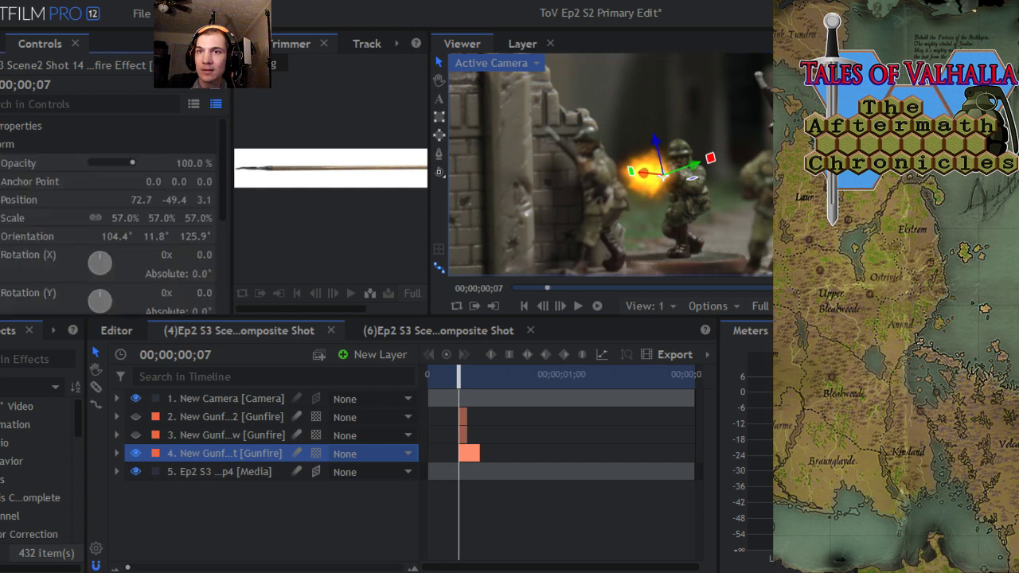
left_click(1, 144)
left_click(116, 454)
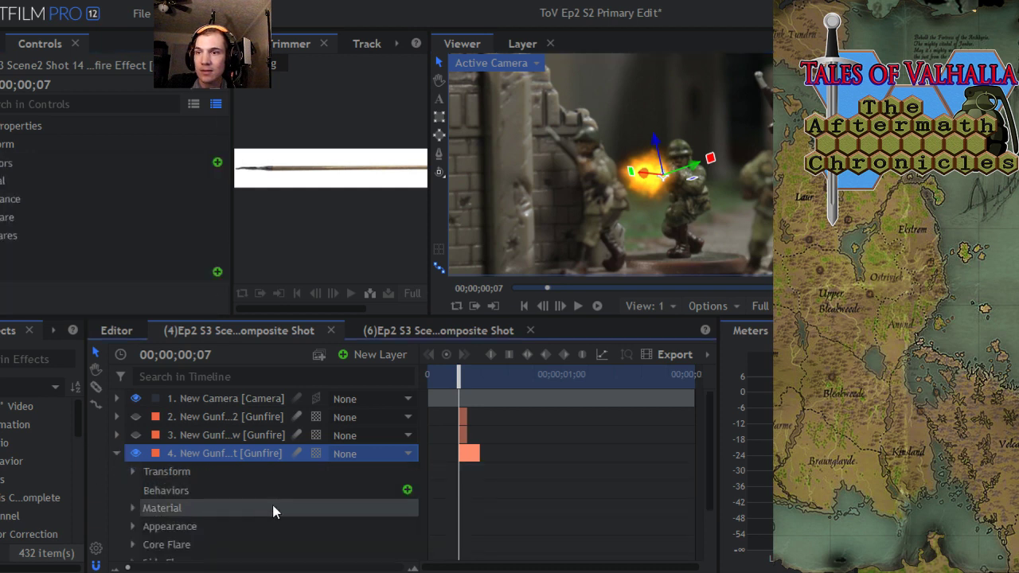
- Scale the fourth layer's gunfire flash to 27% and rotate it slightly to an orientation of 99.7°, 15.0°, 124.8°
left_click(133, 473)
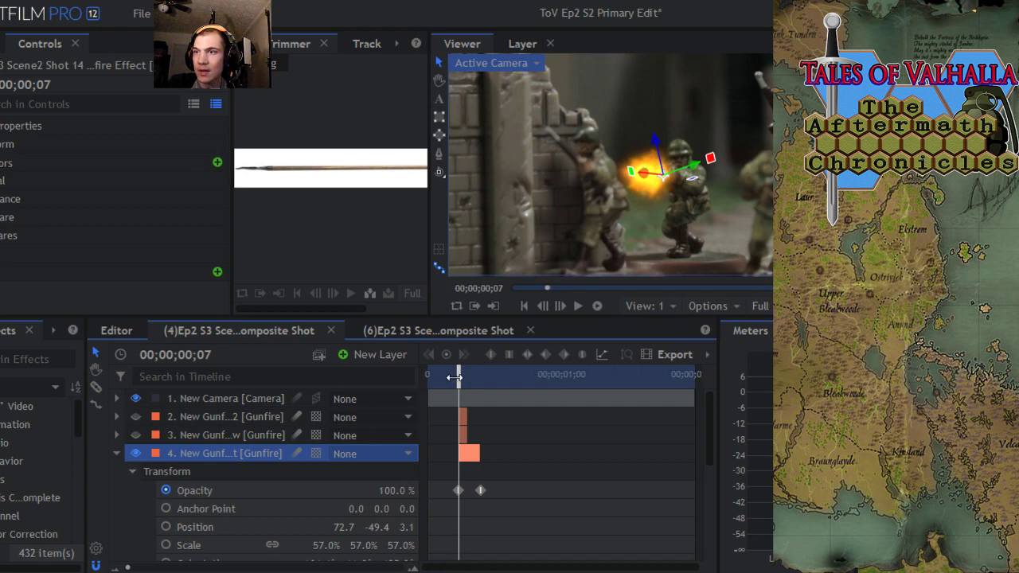
left_click_drag(454, 378, 454, 403)
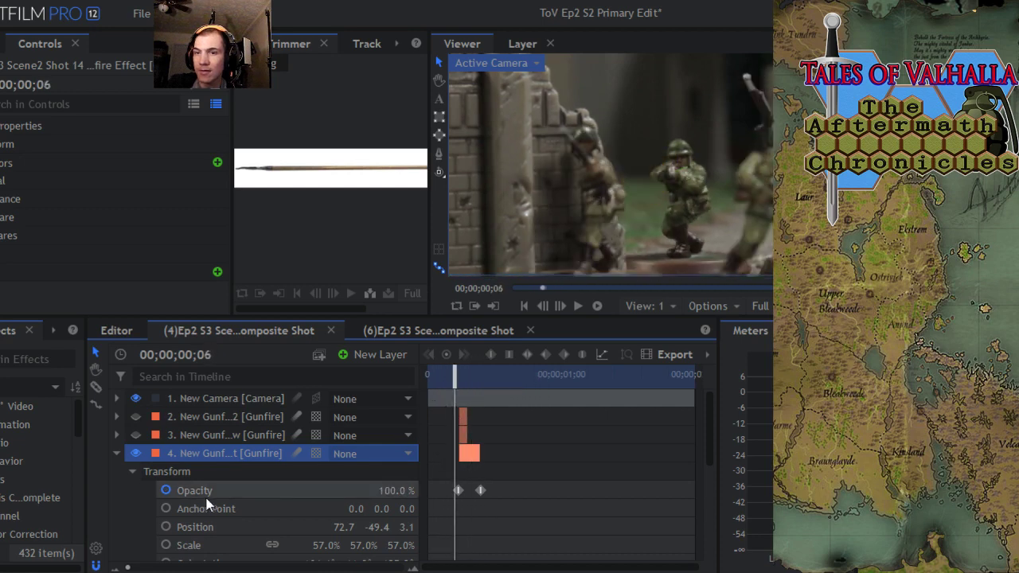
left_click(118, 454)
left_click(118, 454)
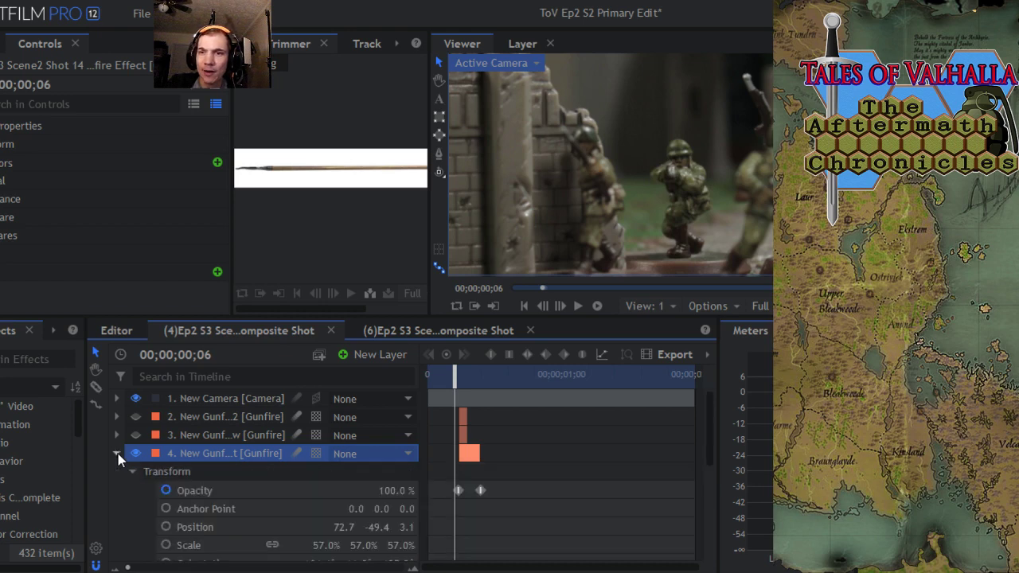
scroll(233, 490, "down", 4)
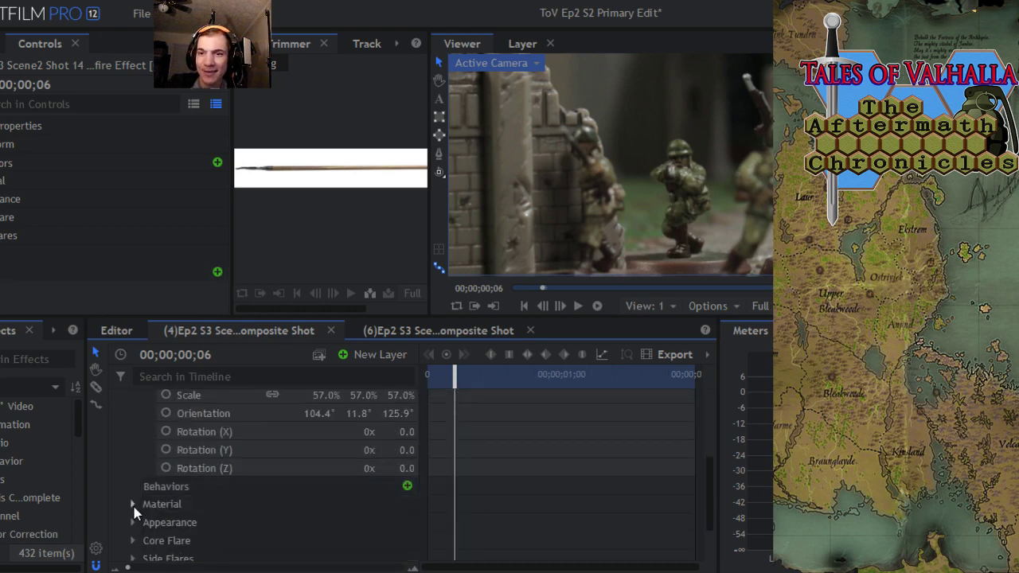
scroll(133, 514, "down", 2)
left_click(132, 454)
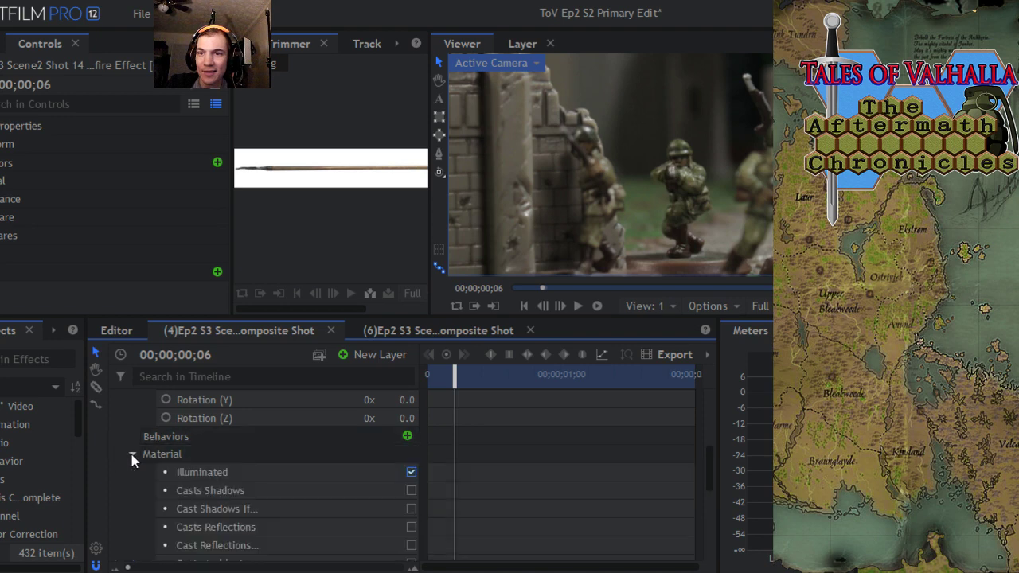
left_click(131, 455)
scroll(130, 452, "up", 5)
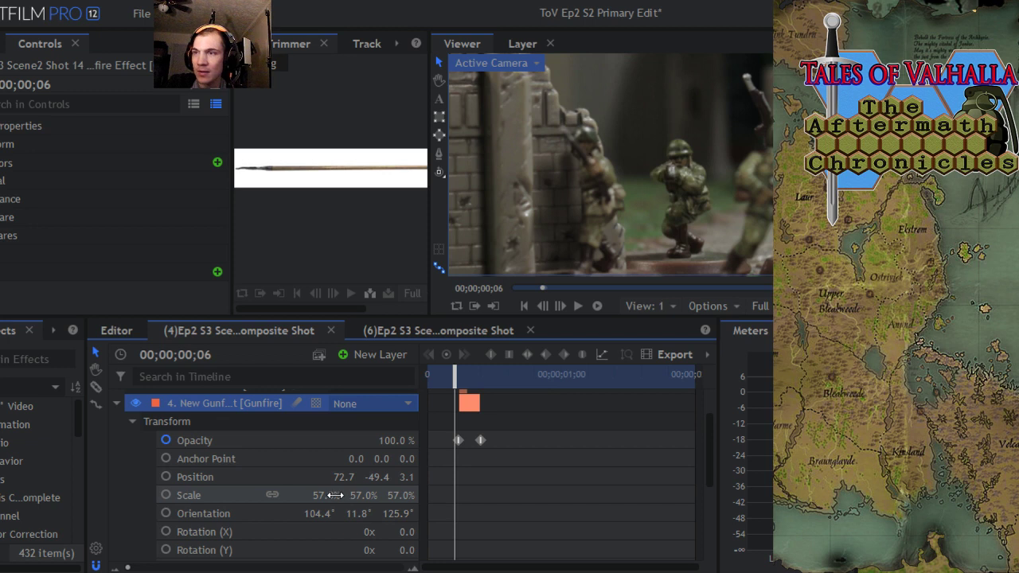
mouse_move(456, 370)
left_mouse_down()
mouse_move(467, 369)
mouse_move(459, 370)
left_mouse_up()
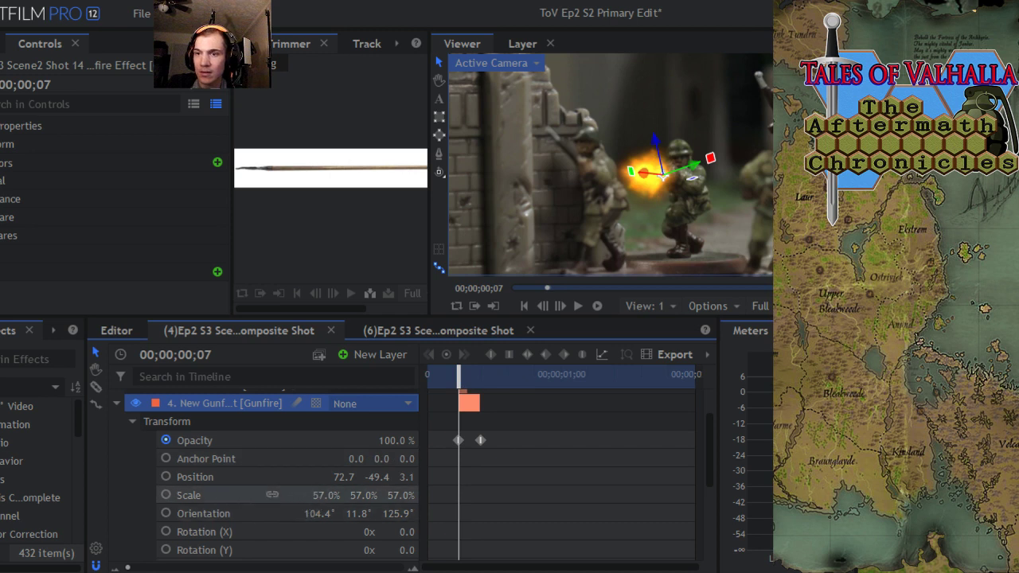
left_click_drag(363, 495, 325, 495)
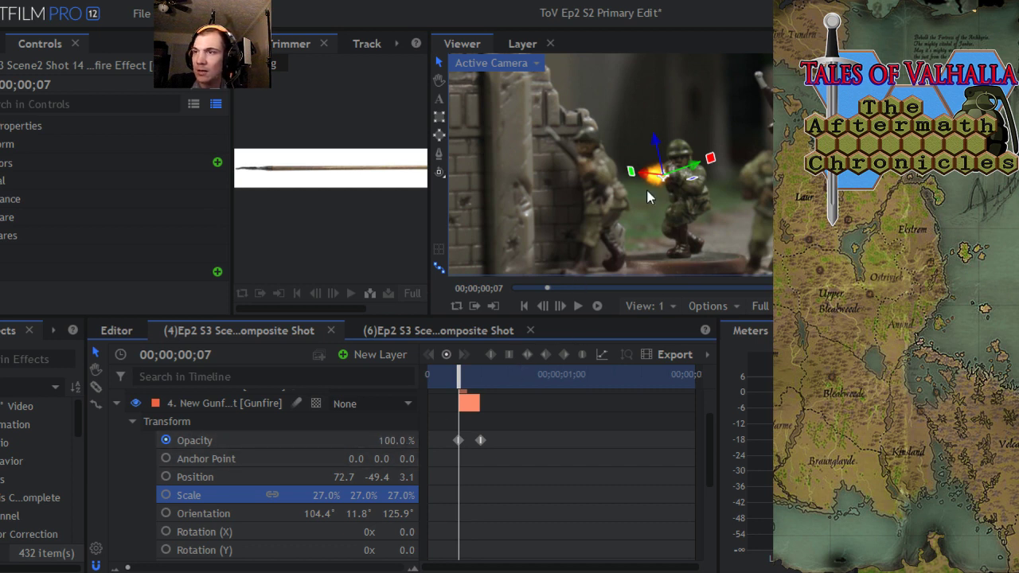
left_click_drag(635, 186, 639, 190)
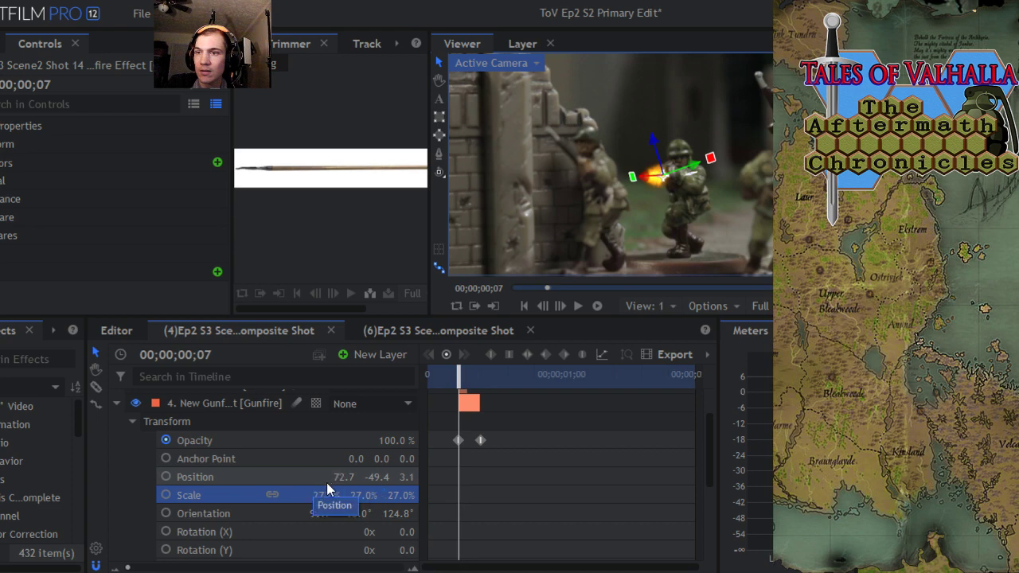
- Try moving the gunfire flash to a Z position of -211.8 and undo that move
left_click_drag(405, 477, 524, 361)
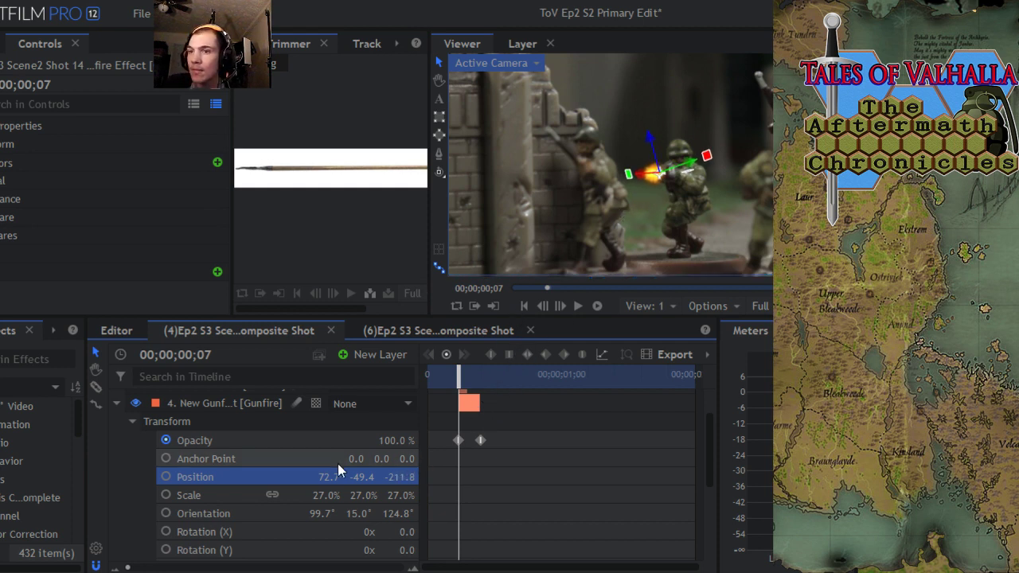
key("alt+e")
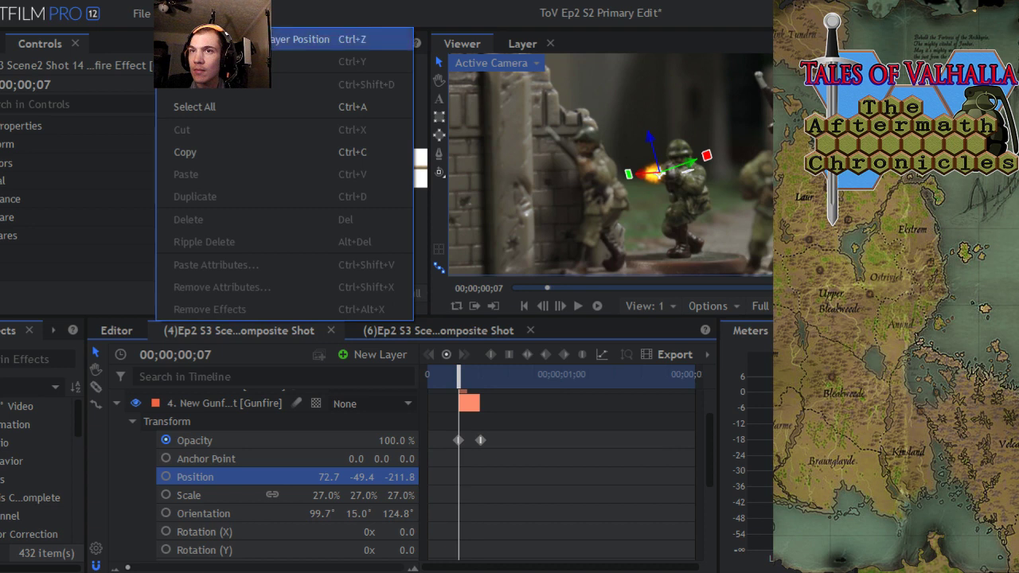
key("Return")
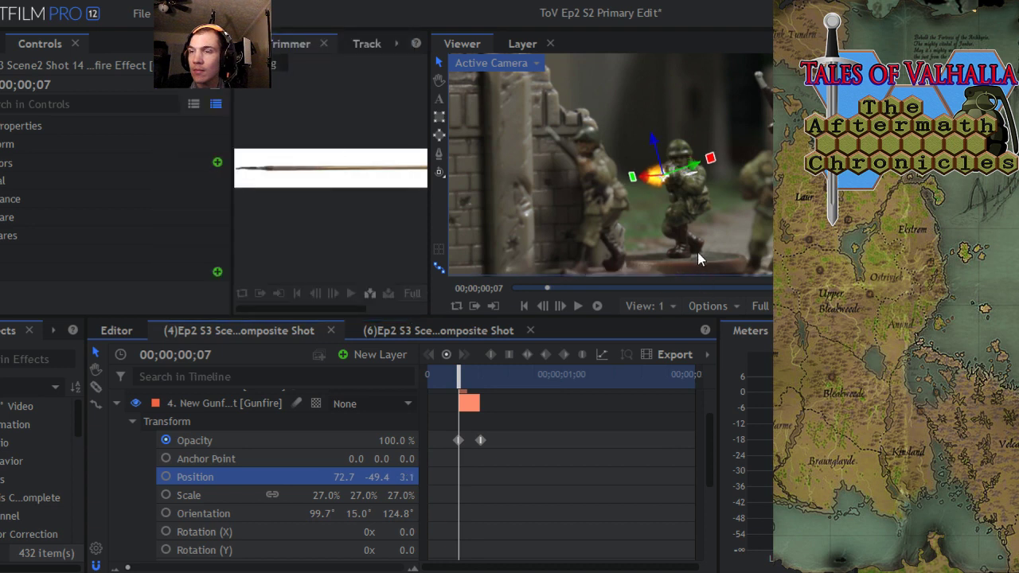
- Collapse the fourth layer's transform group and its property list in the timeline
left_click(133, 422)
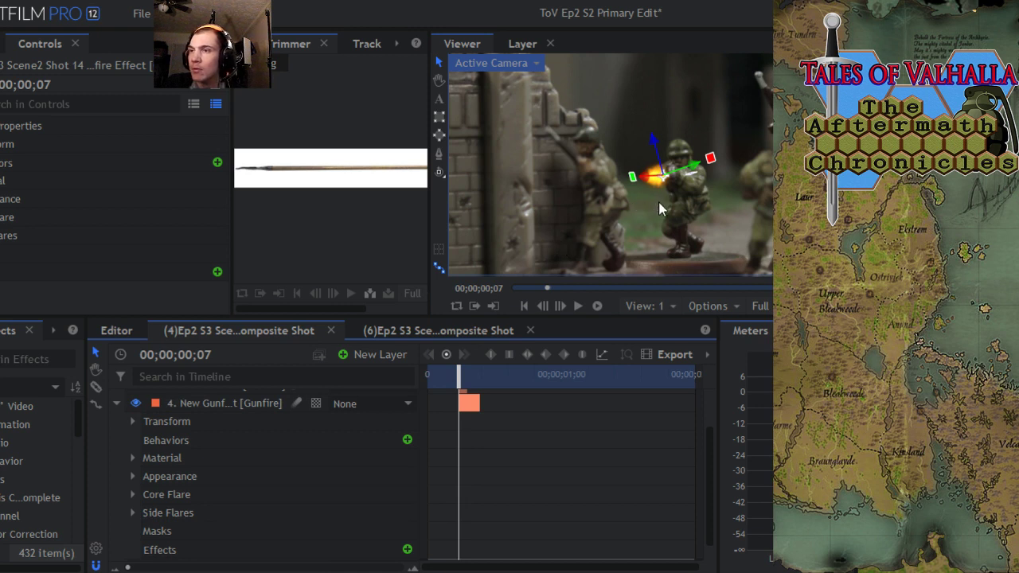
left_click_drag(708, 475, 700, 418)
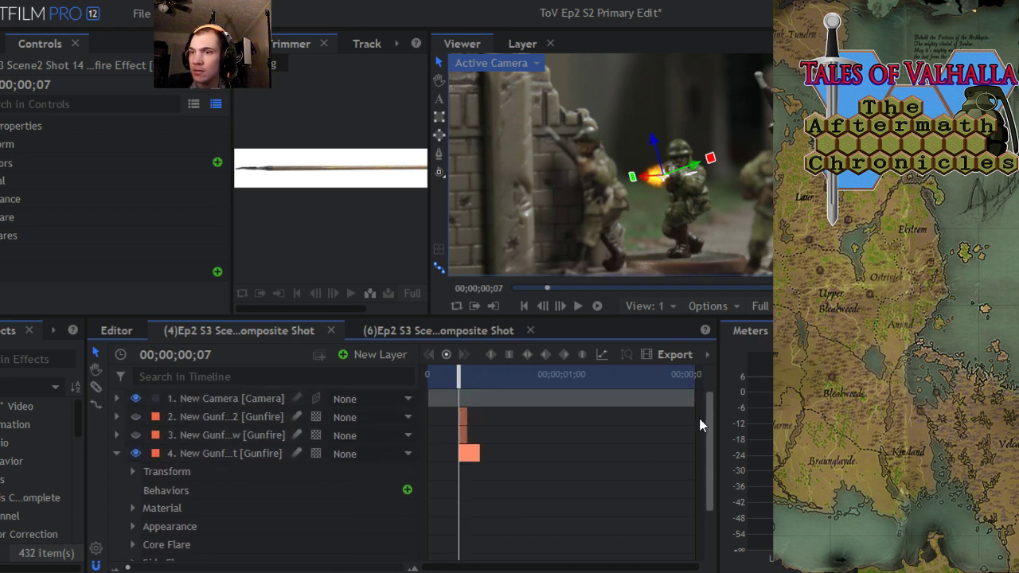
left_click(116, 454)
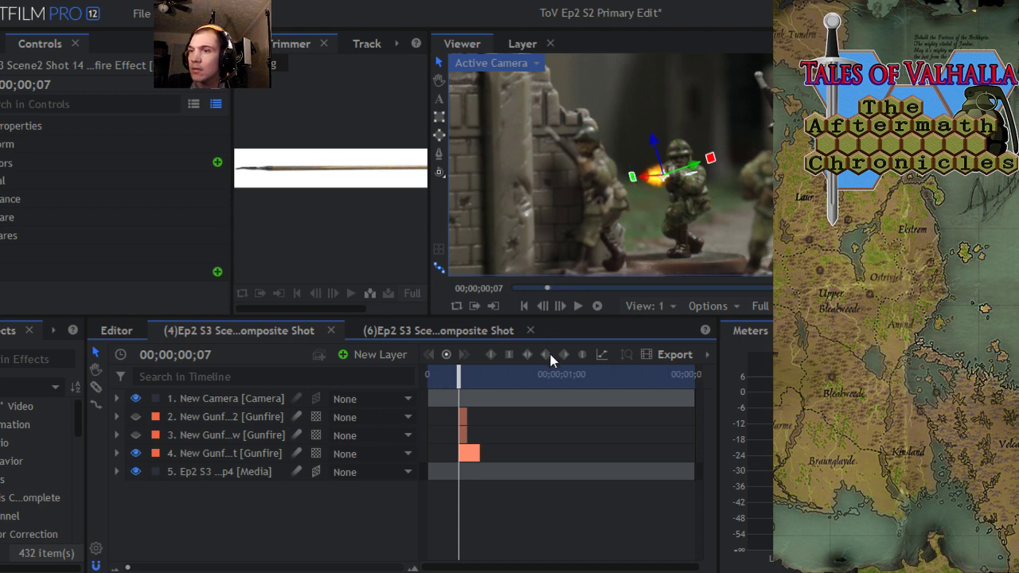
- Move the fourth layer's gunfire flash closer to the middle soldier's rifle muzzle and rotate it to follow the barrel's direction
left_click(205, 407)
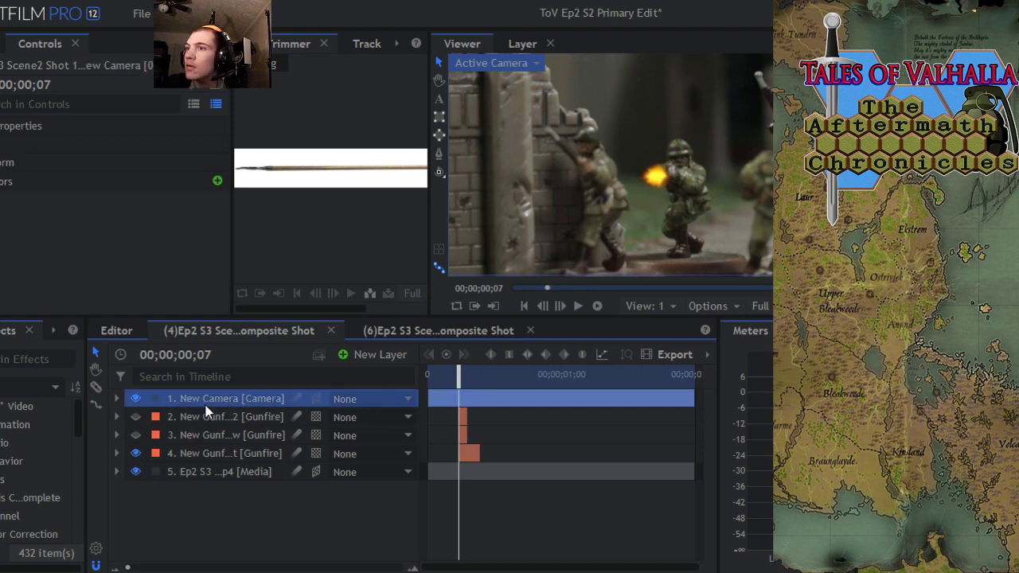
mouse_move(460, 371)
left_mouse_down()
mouse_move(518, 374)
mouse_move(438, 375)
mouse_move(462, 381)
left_mouse_up()
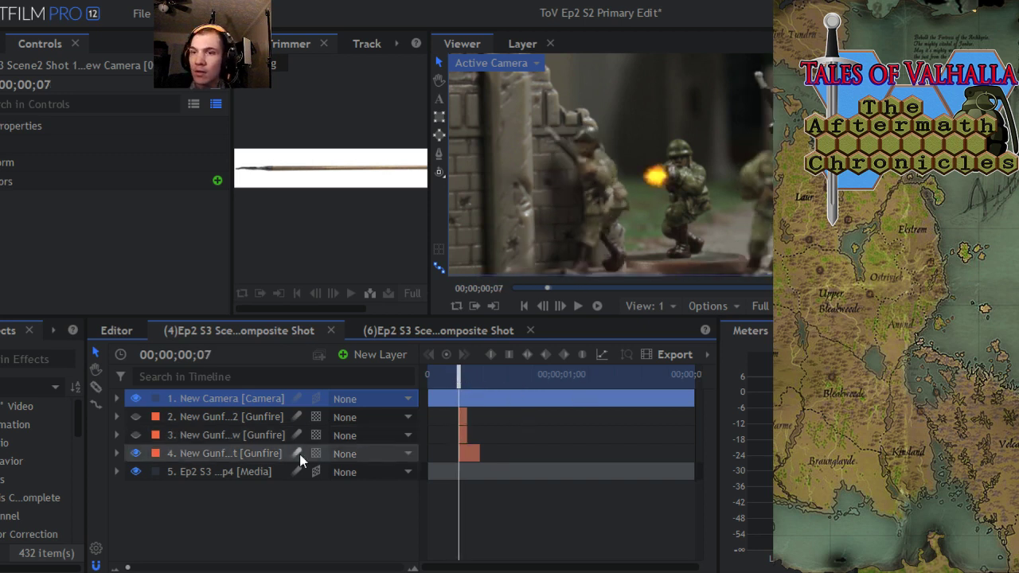
left_click(197, 455)
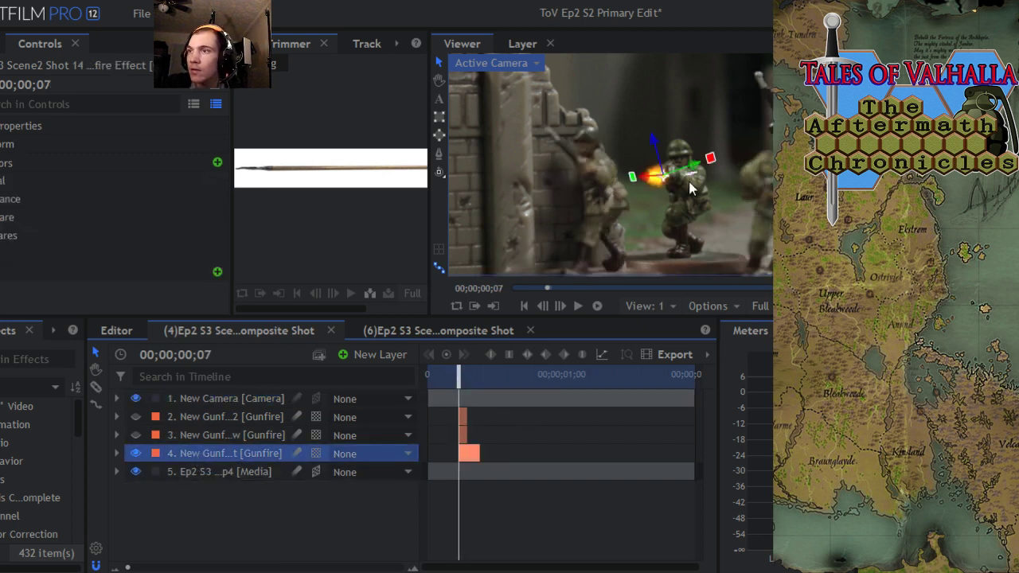
left_click_drag(659, 180, 698, 176)
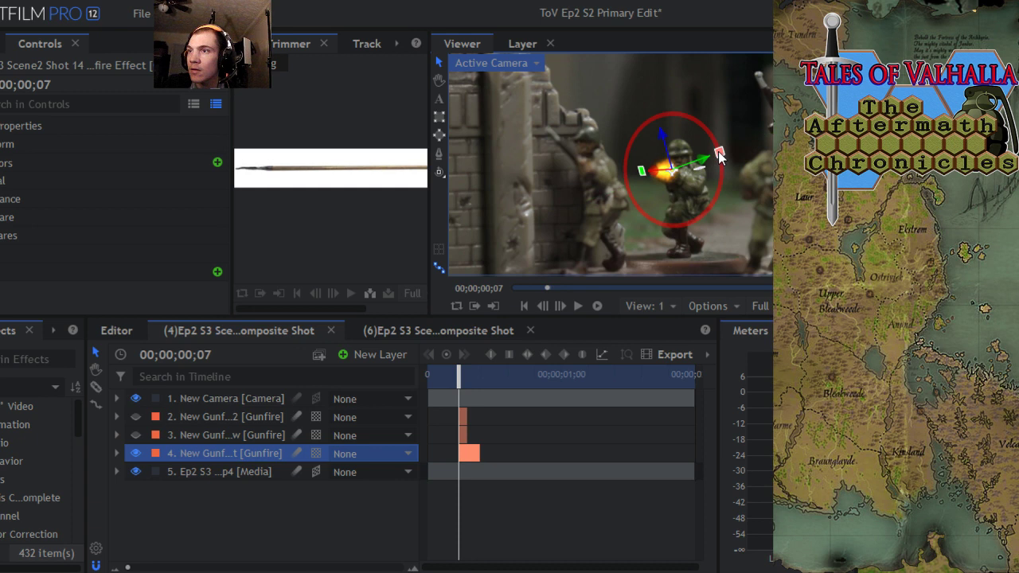
left_click_drag(721, 156, 721, 148)
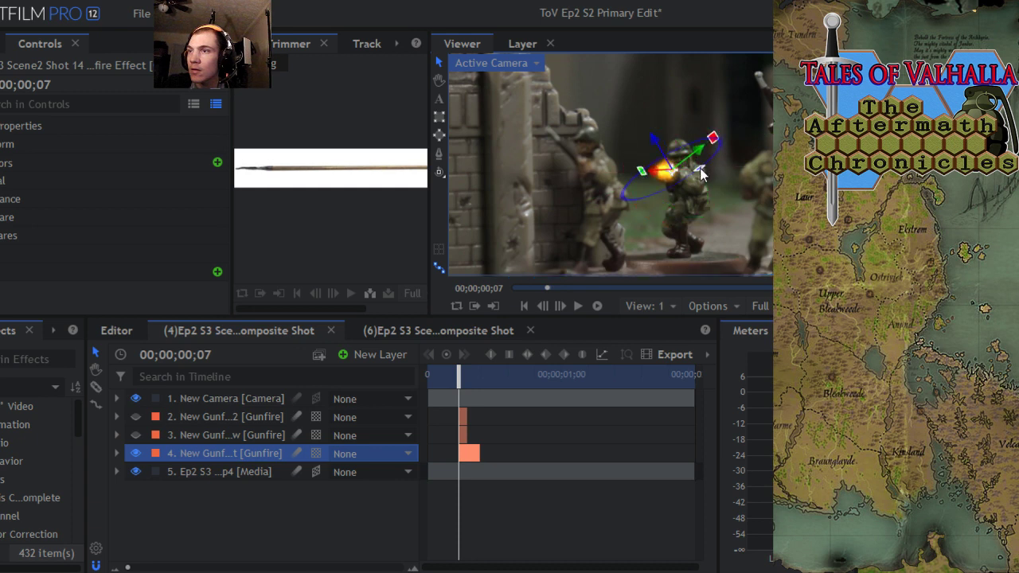
left_click_drag(701, 175, 689, 179)
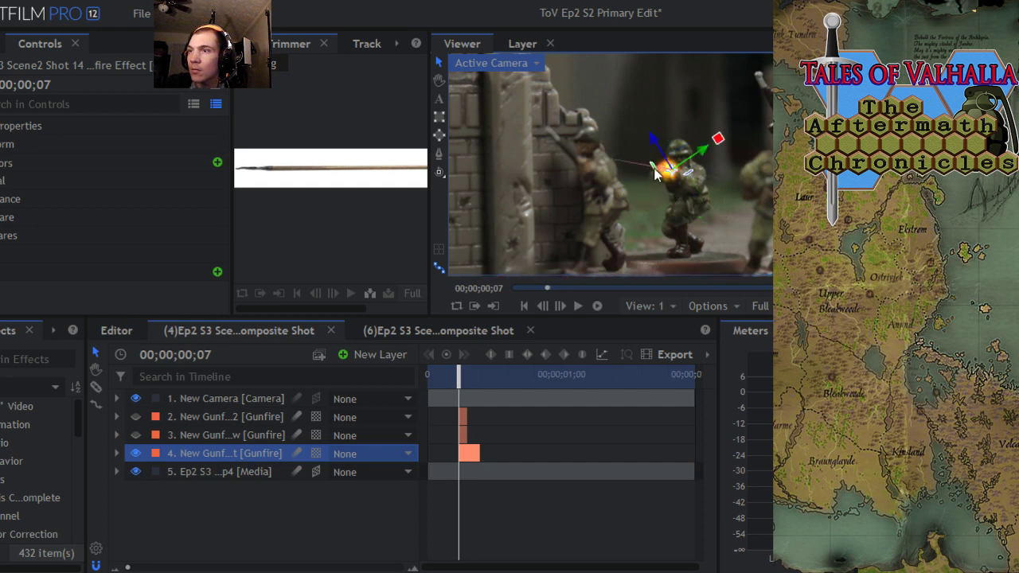
left_click_drag(655, 174, 673, 177)
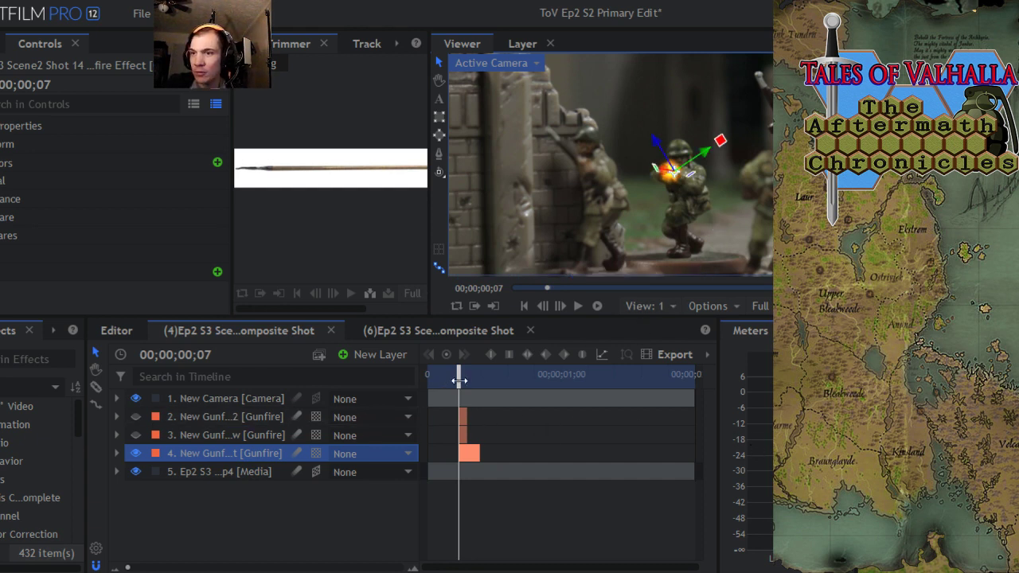
- Preview the gunfire from 00;00;00;02, return to the first frame and save the project
left_click_drag(459, 381, 436, 386)
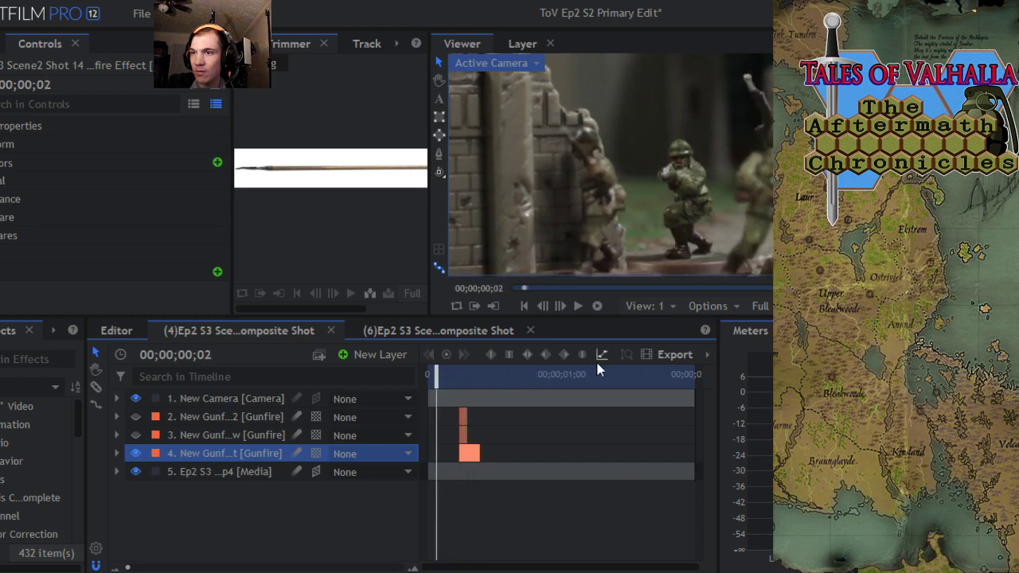
left_click(578, 306)
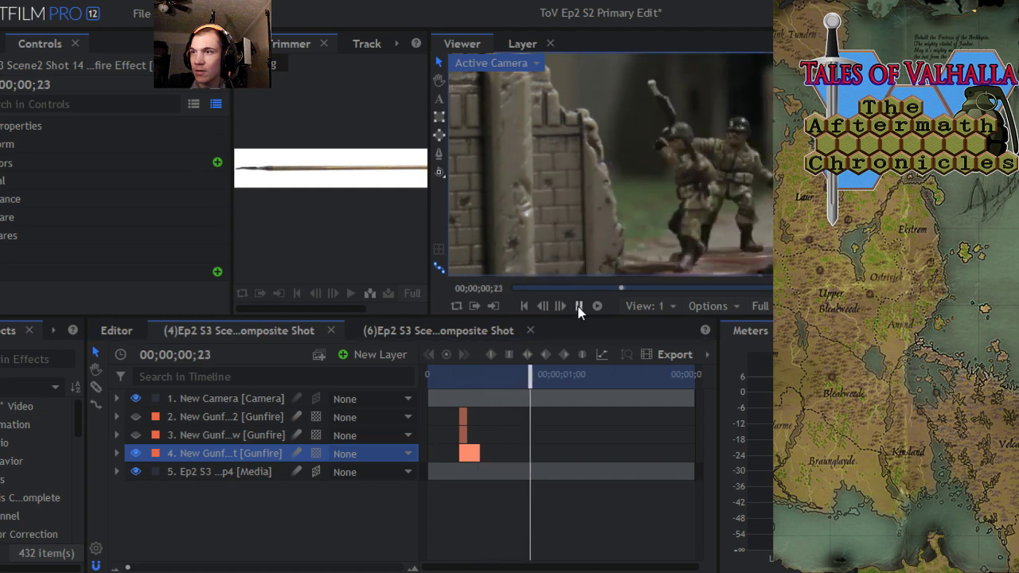
left_click(545, 379)
key("Home")
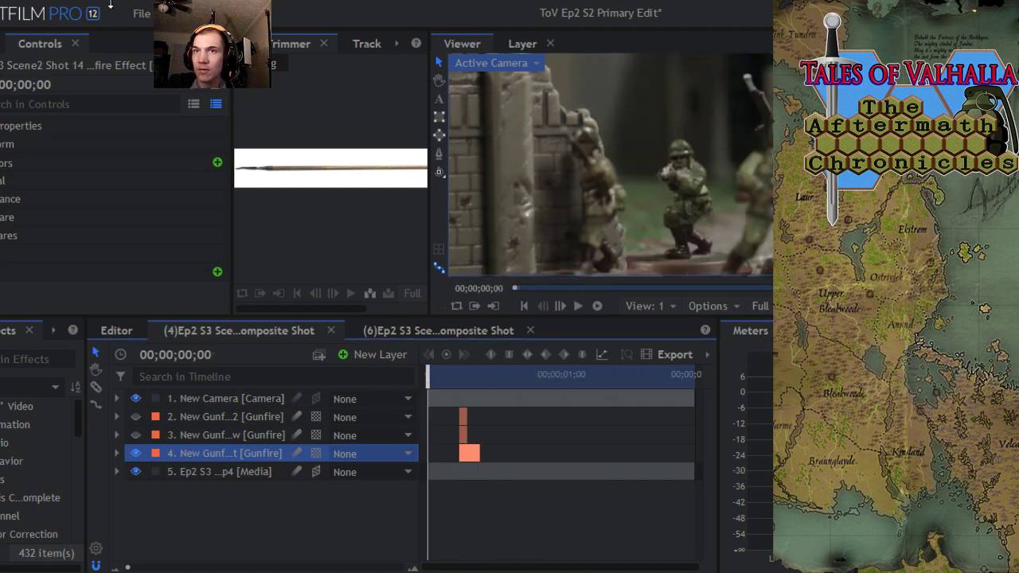
left_click(142, 14)
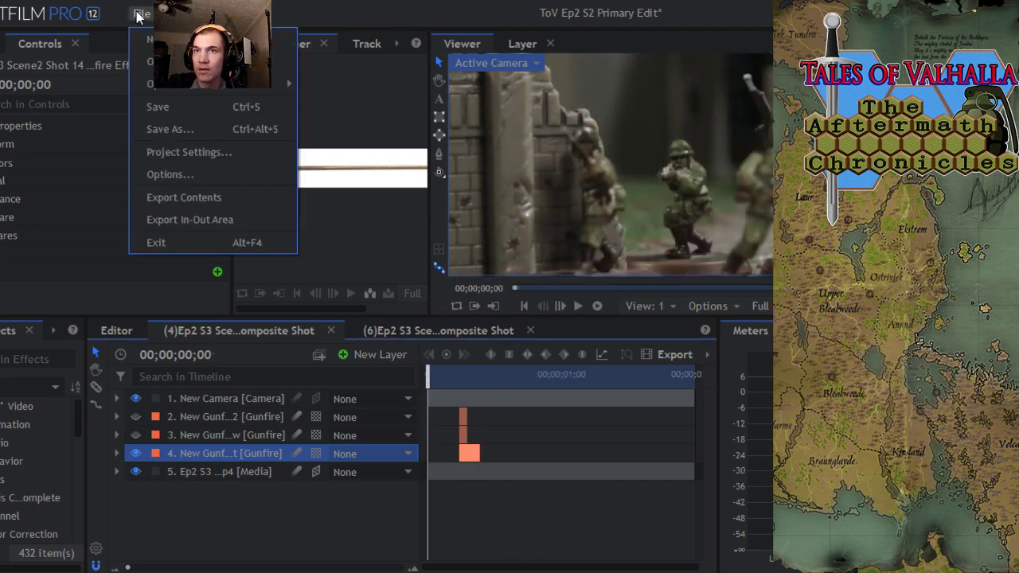
left_click(159, 107)
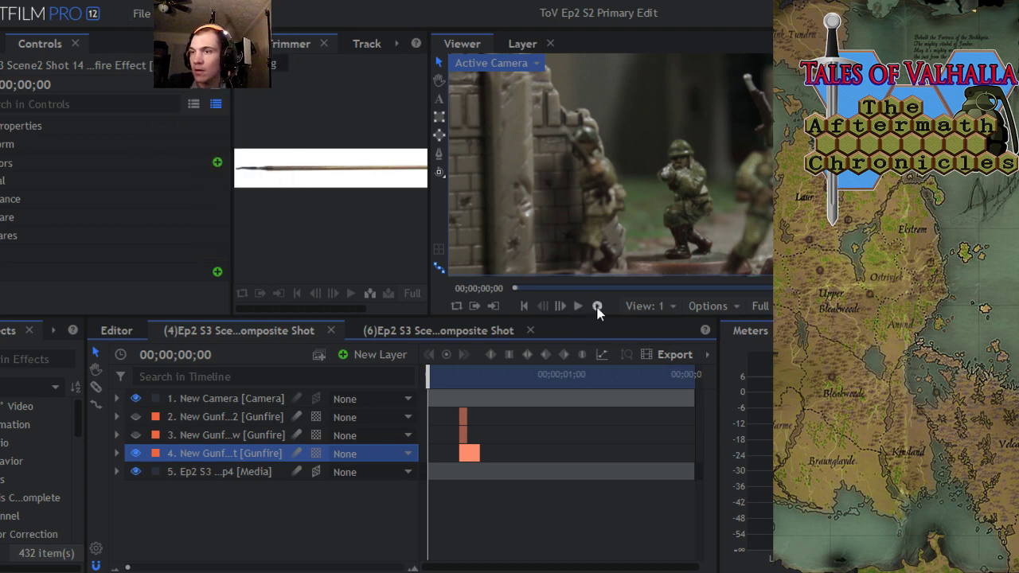
- Play composite shot (4) from its start and examine the gunfire flash at 00;00;00;08
key("space")
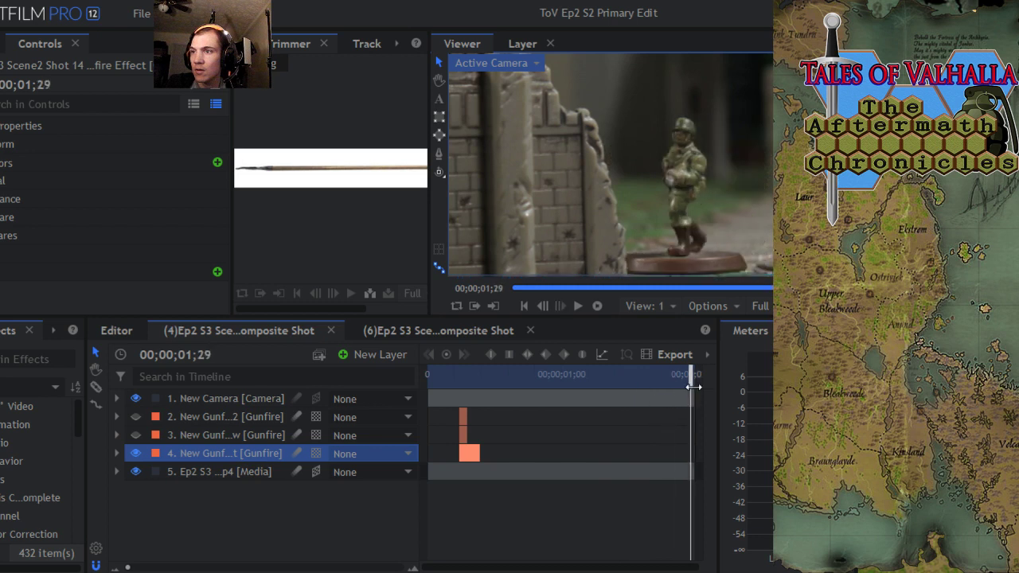
left_click_drag(693, 387, 378, 379)
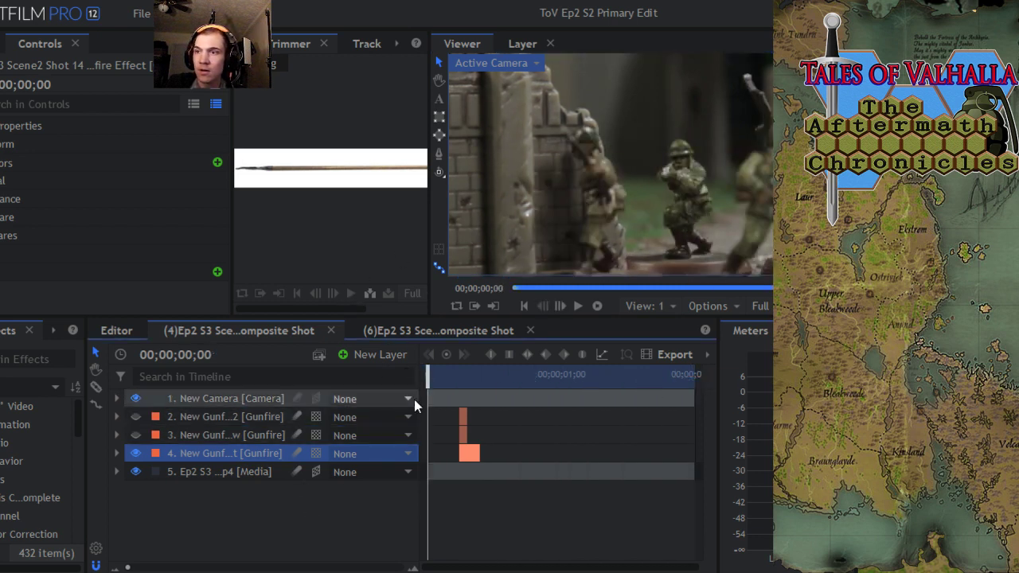
left_click(203, 398)
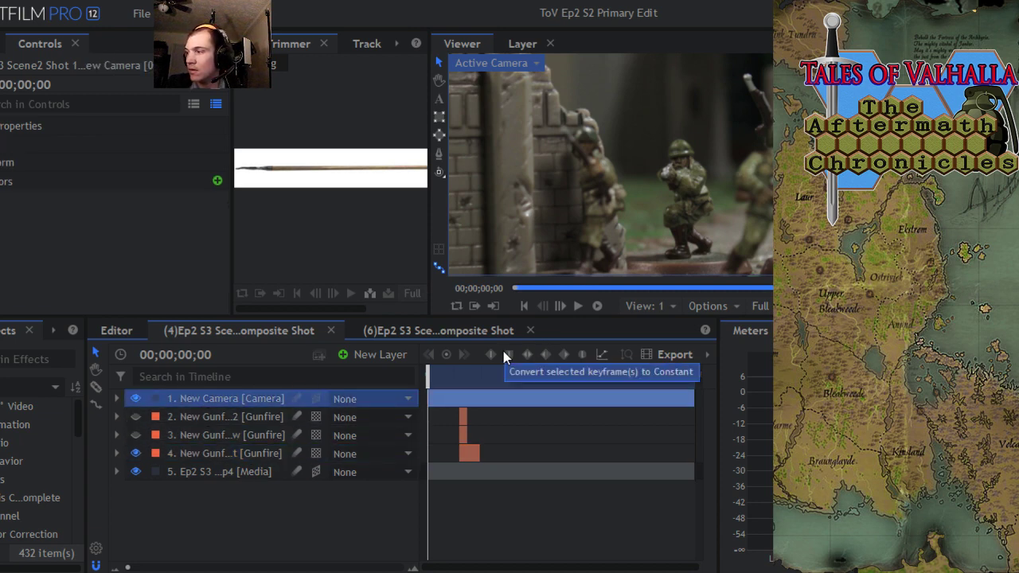
left_click(576, 308)
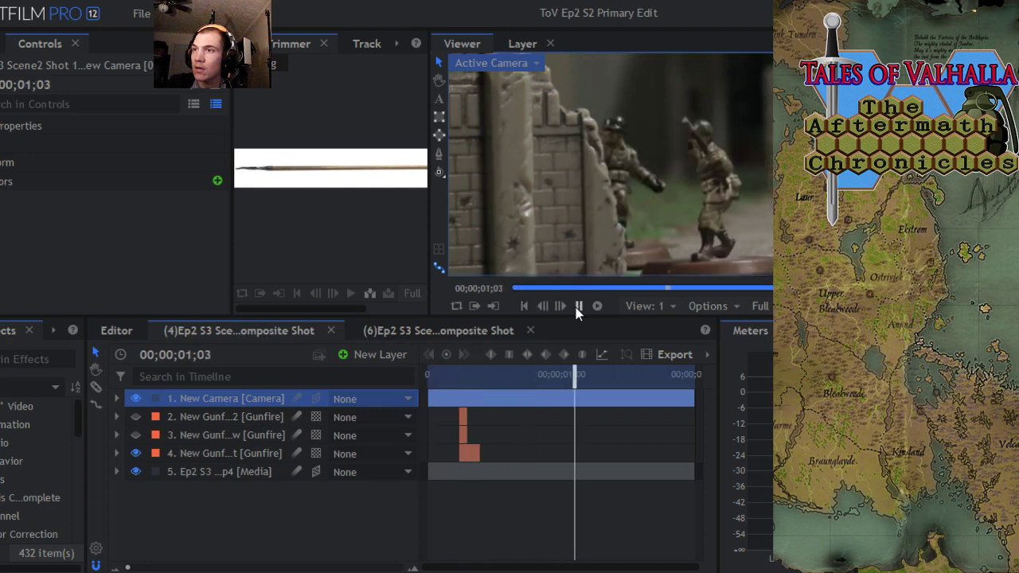
left_click_drag(556, 376, 464, 388)
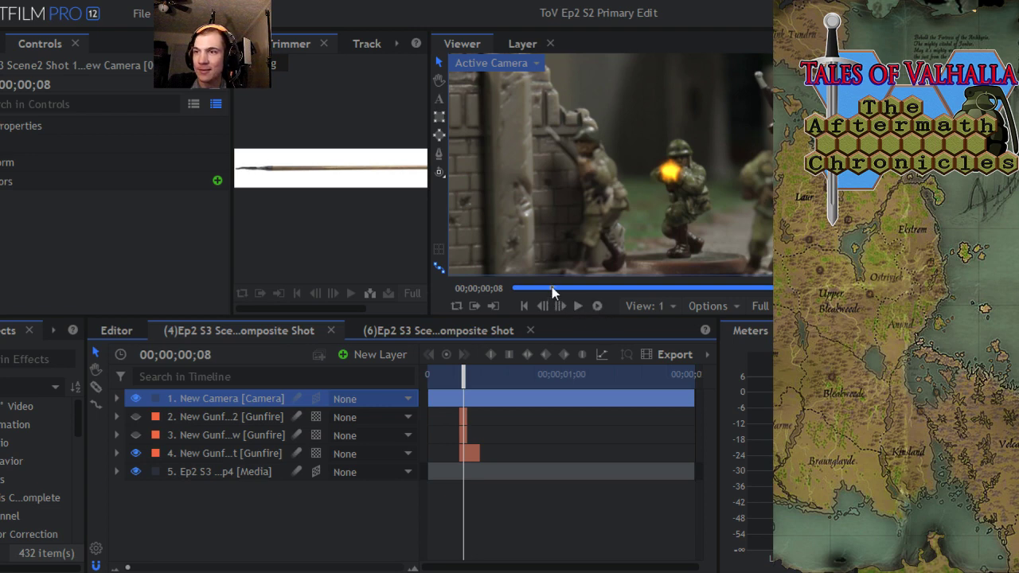
- Go to 00;00;00;07 and make the third layer's gunfire shadow visible again
left_click_drag(552, 288, 513, 290)
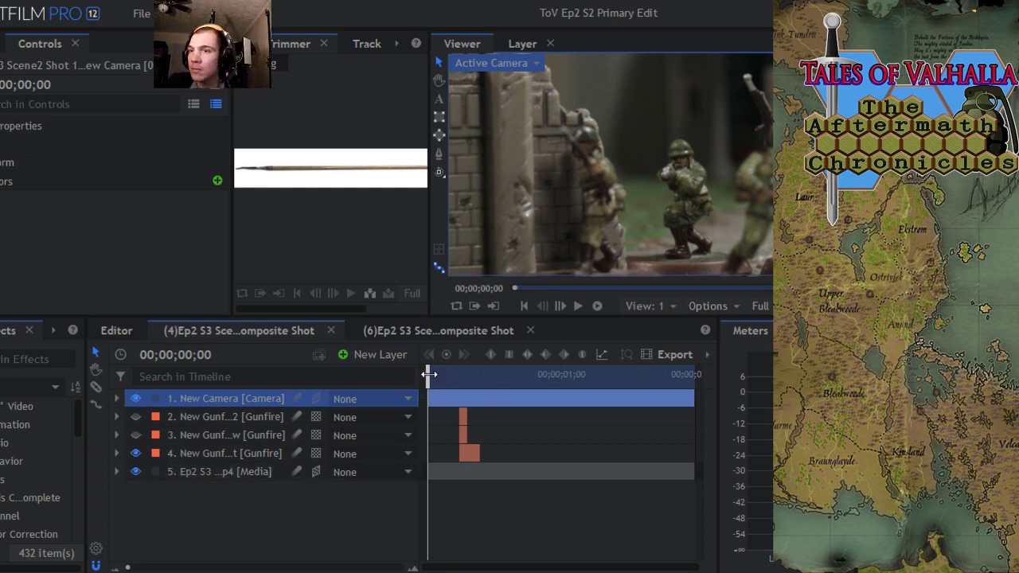
left_click_drag(429, 374, 460, 387)
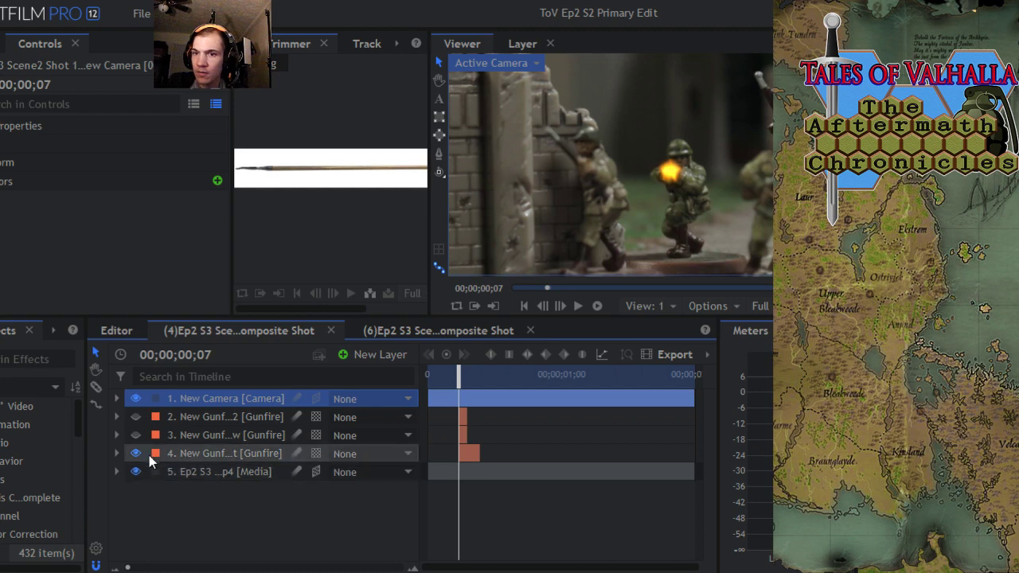
left_click(135, 436)
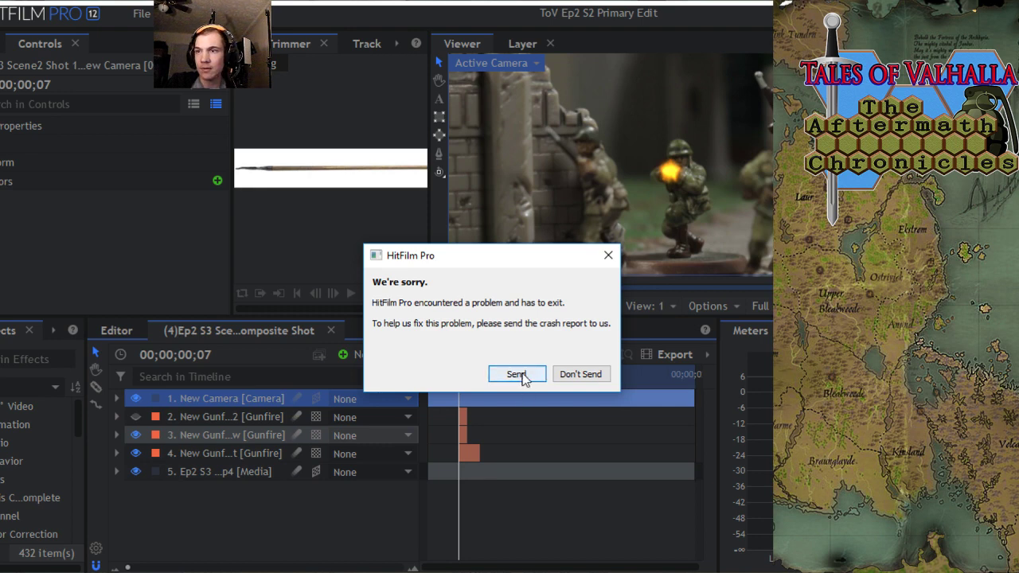
- Decline sending the crash report and reopen the recent project ToV Ep2 S2 Primary Edit.hfp in HitFilm Pro
left_click(579, 377)
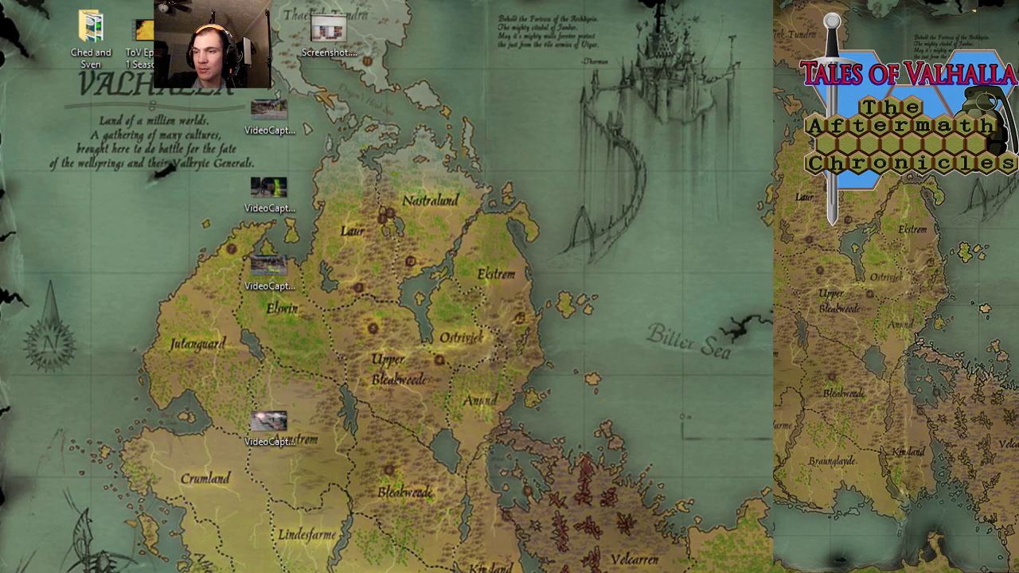
right_click(677, 572)
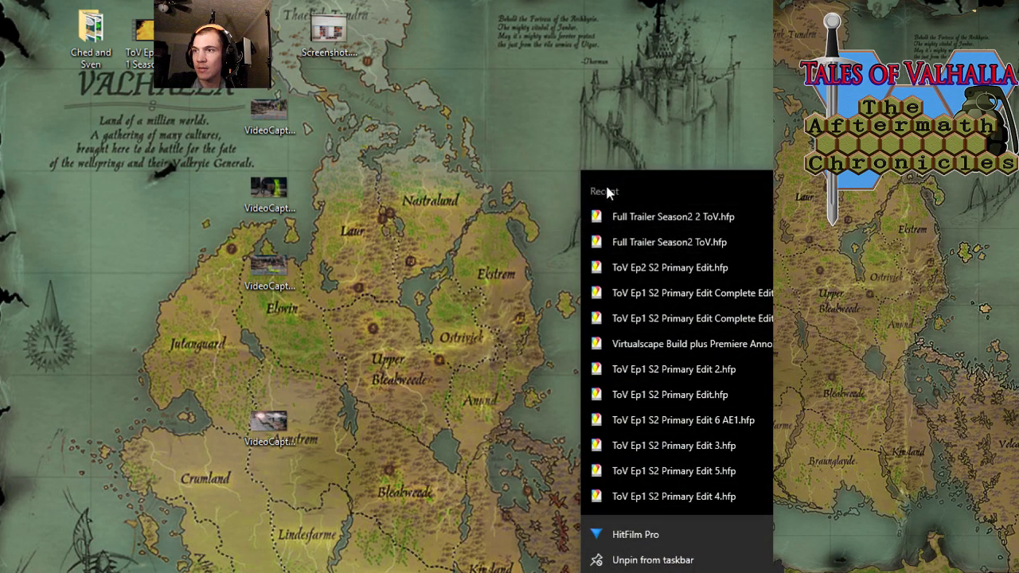
left_click(681, 273)
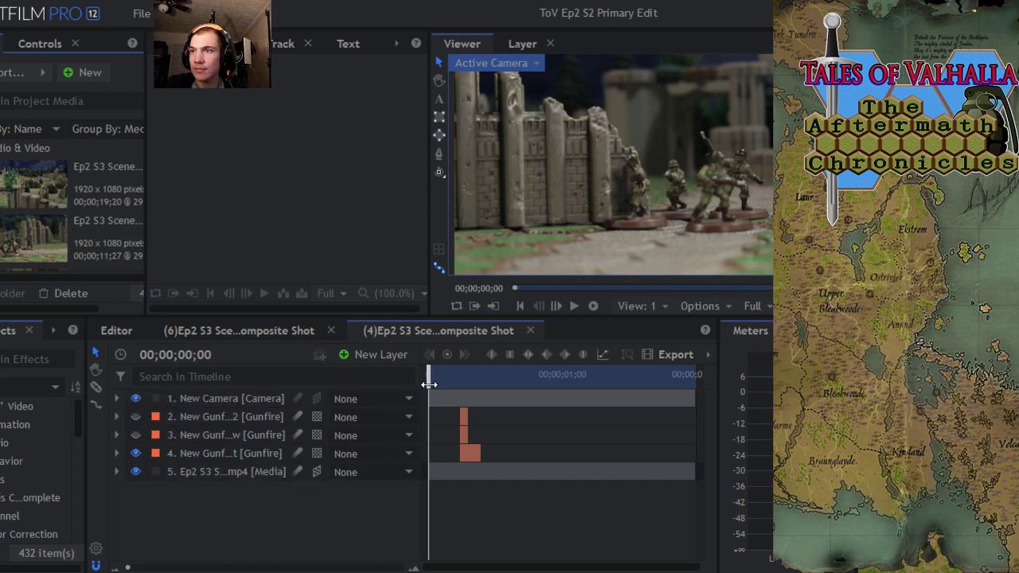
- At 00;00;00;07, make the third layer's gunfire shadow visible and move it beside the middle soldier's shoulder, behind the rifle
left_click_drag(428, 384, 460, 387)
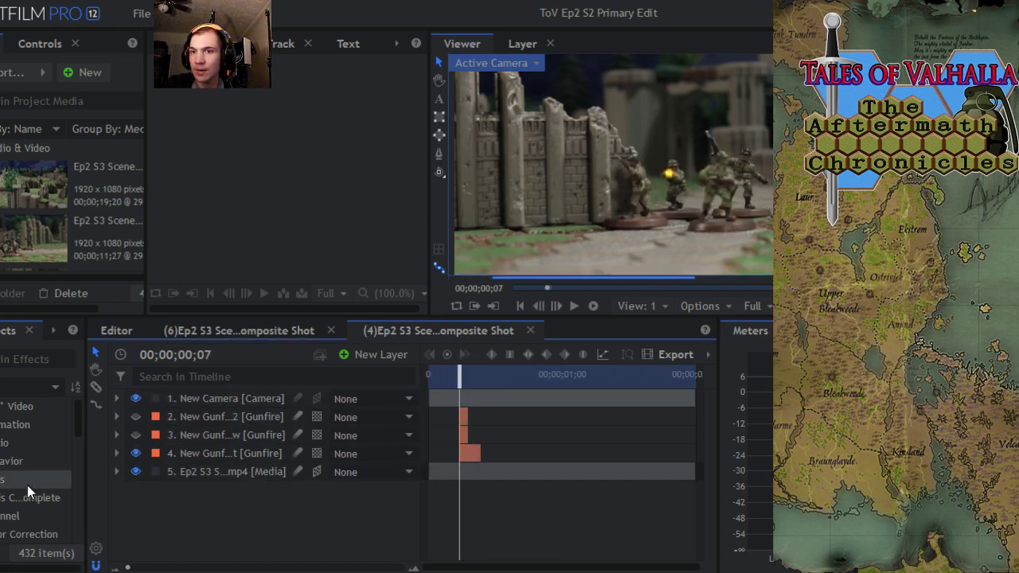
left_click(135, 435)
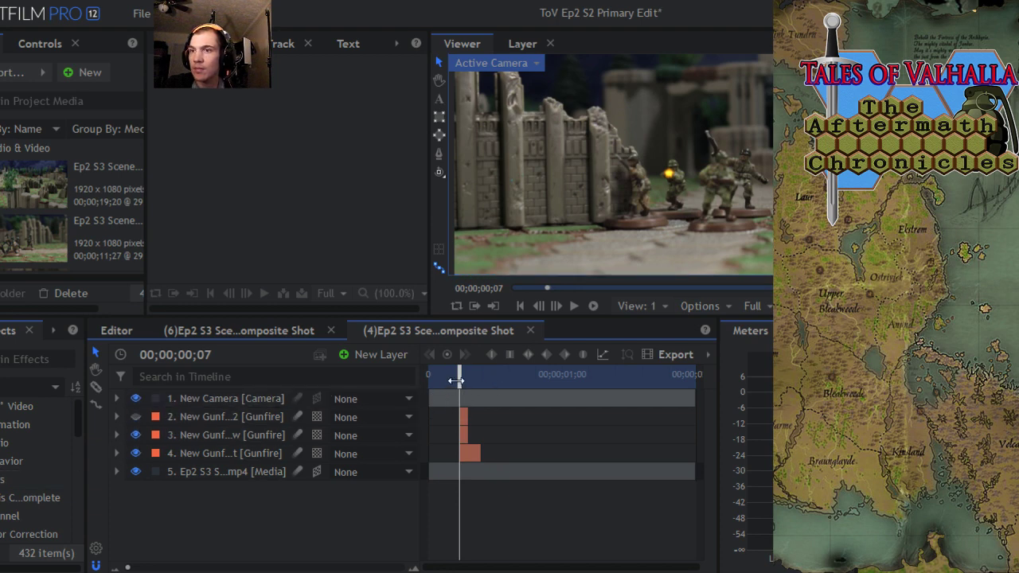
left_click(210, 439)
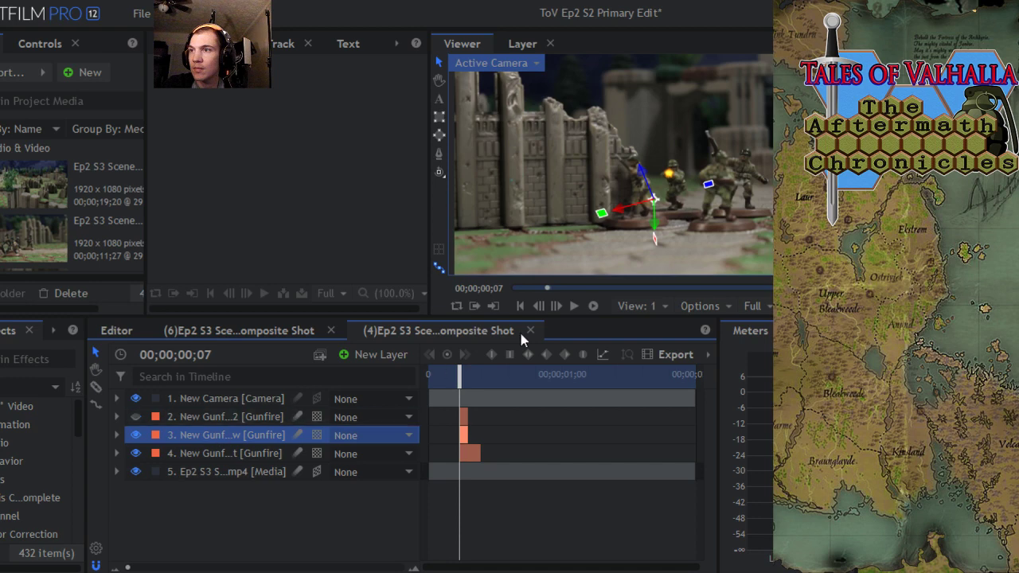
scroll(653, 260, "up", 3)
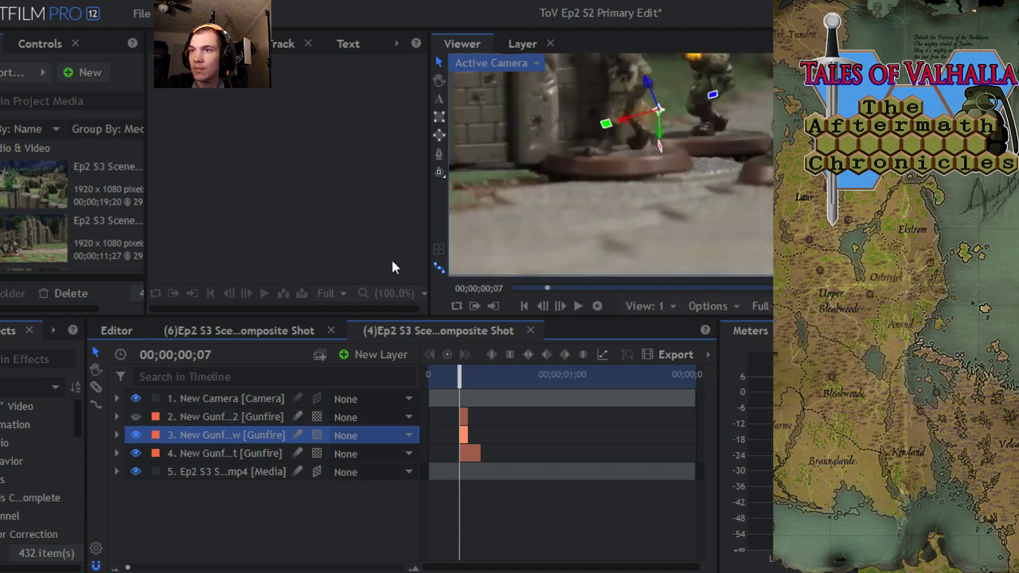
left_click(438, 80)
left_click_drag(726, 143, 667, 233)
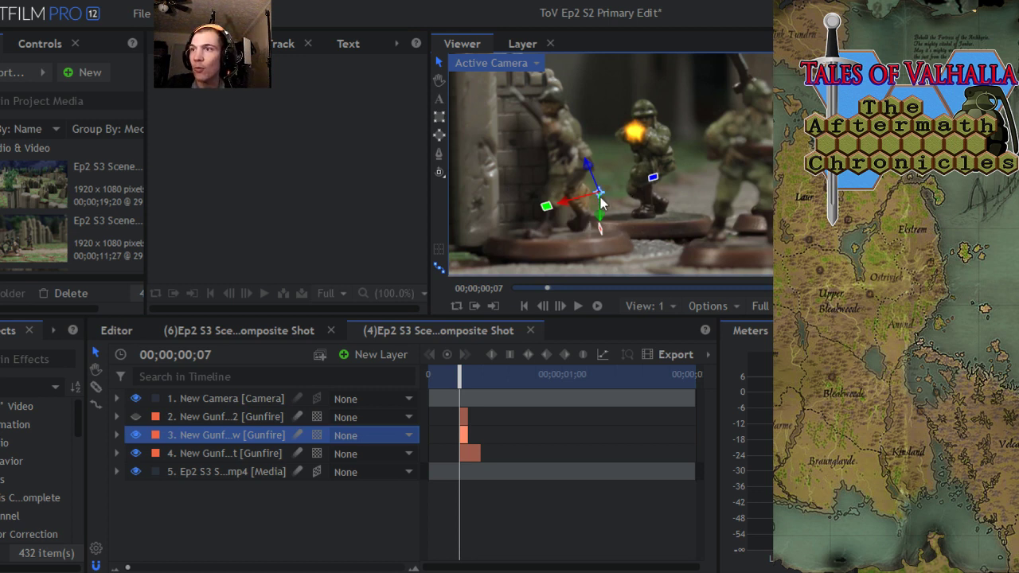
mouse_move(600, 197)
left_mouse_down()
mouse_move(683, 225)
mouse_move(698, 217)
left_mouse_up()
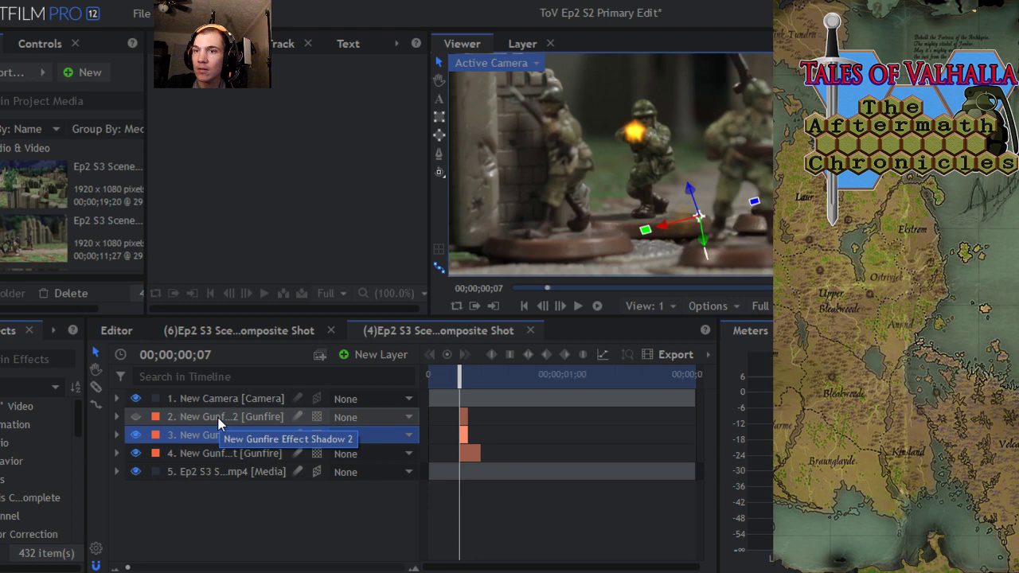
left_click_drag(699, 217, 677, 135)
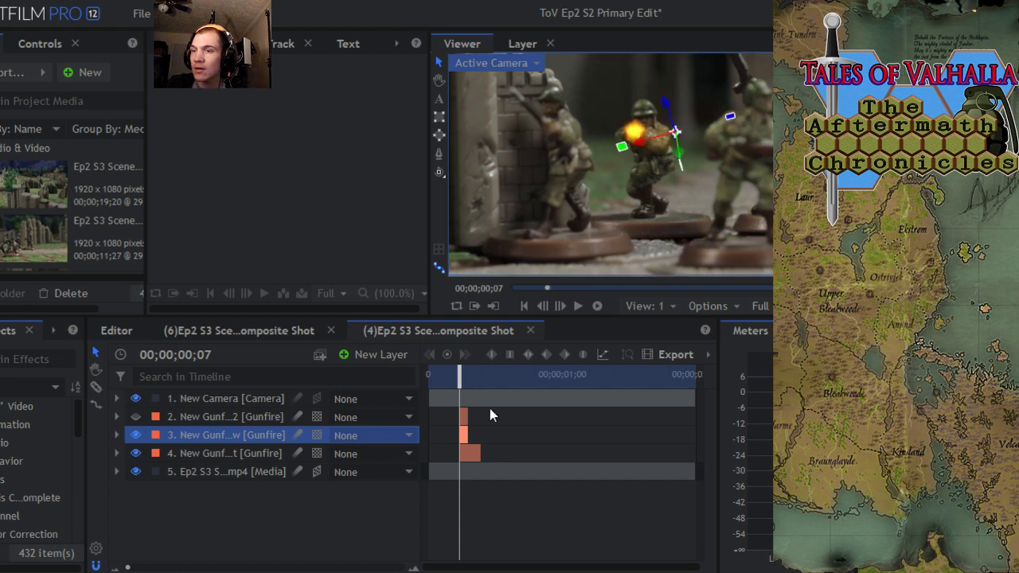
- Save the project with the third layer's gunfire shadow in its new position
mouse_move(460, 385)
left_mouse_down()
mouse_move(438, 386)
mouse_move(473, 392)
mouse_move(460, 396)
left_mouse_up()
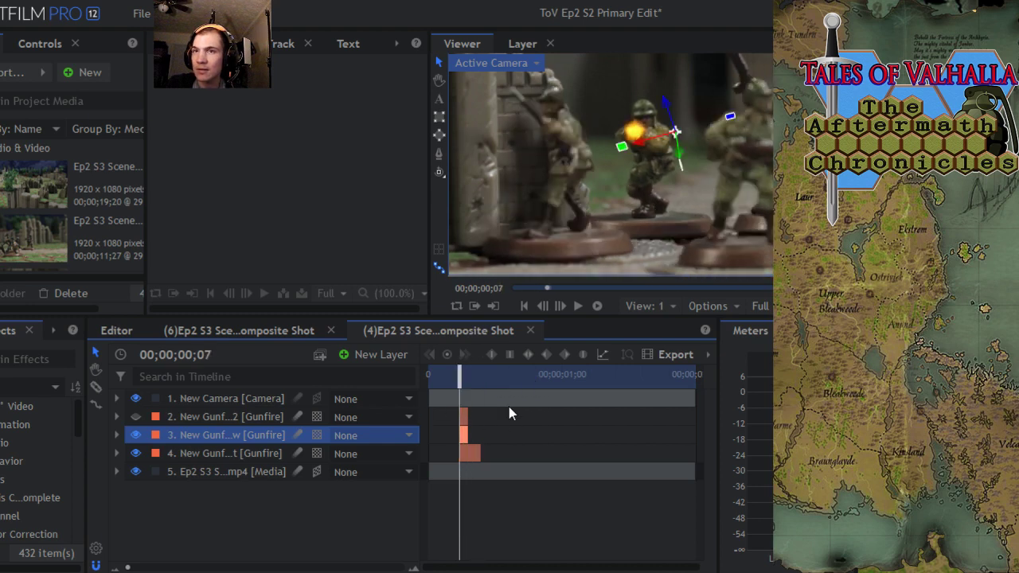
left_click(141, 14)
left_click(159, 107)
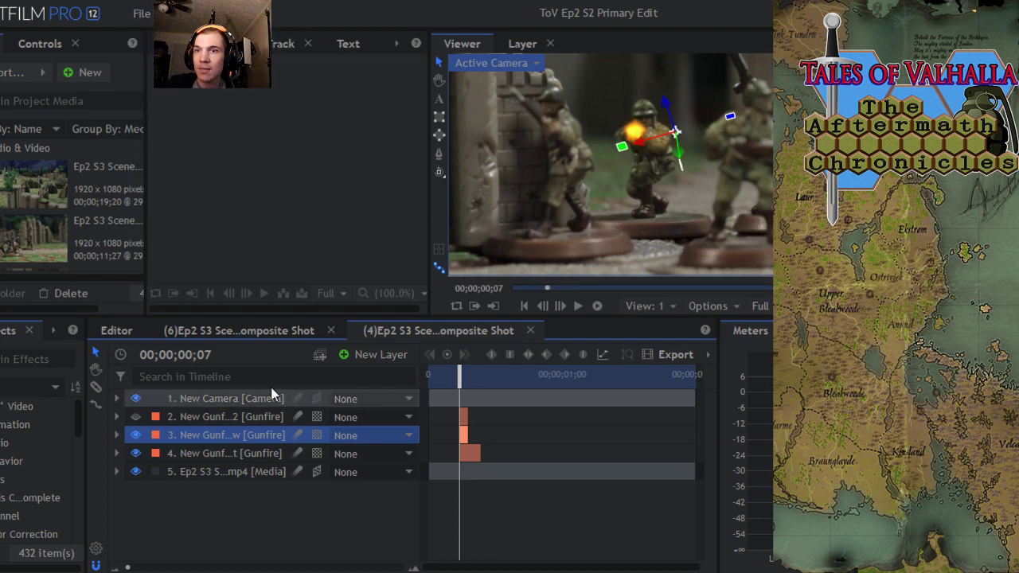
- Make the second layer's gunfire shadow visible and bring it down to the middle soldier's base
left_click(135, 419)
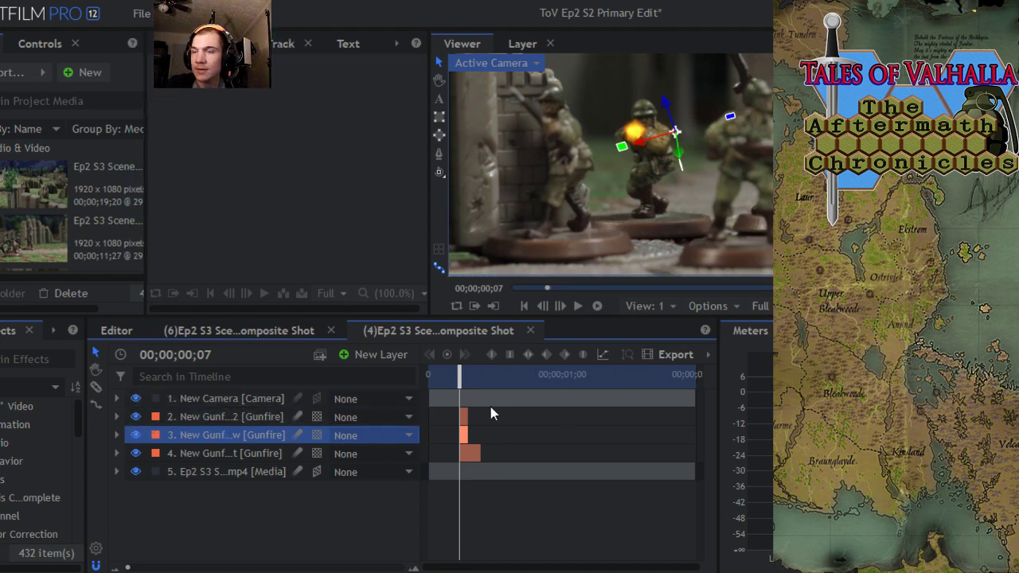
left_click(189, 422)
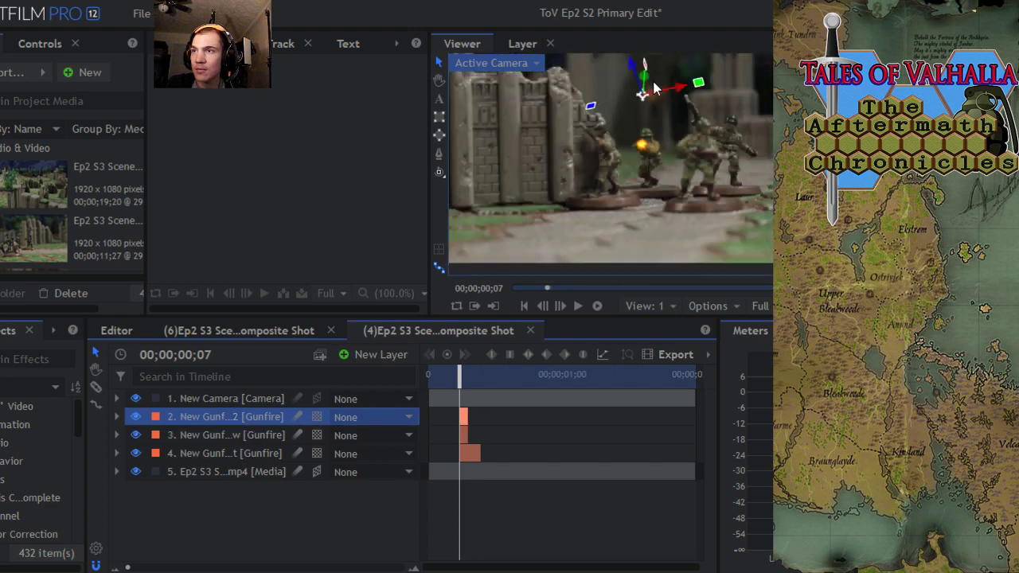
left_click_drag(642, 98, 642, 189)
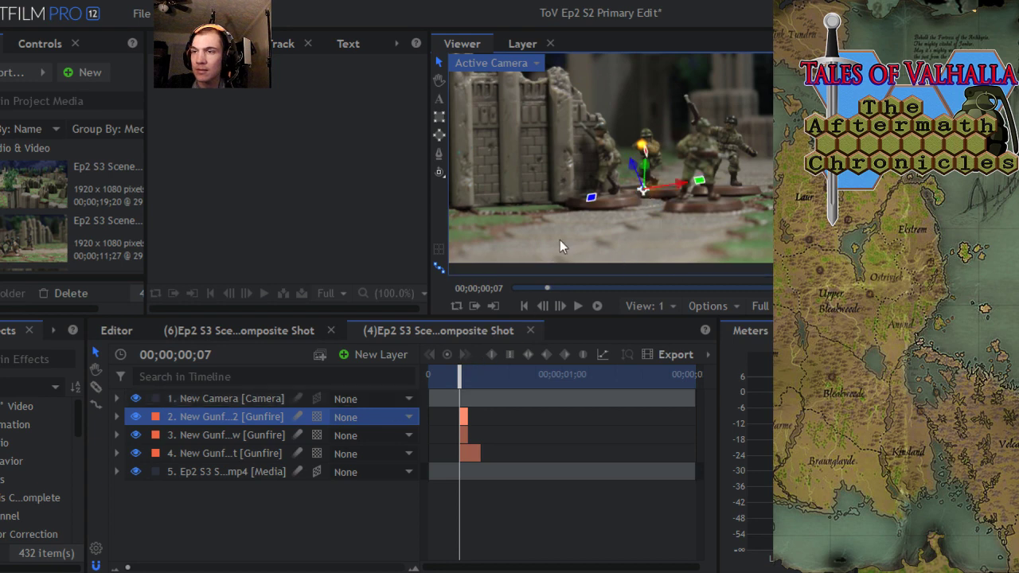
- Raise the second layer's gunfire shadow onto the middle soldier's upper body, just behind the muzzle flash
scroll(575, 186, "up", 3)
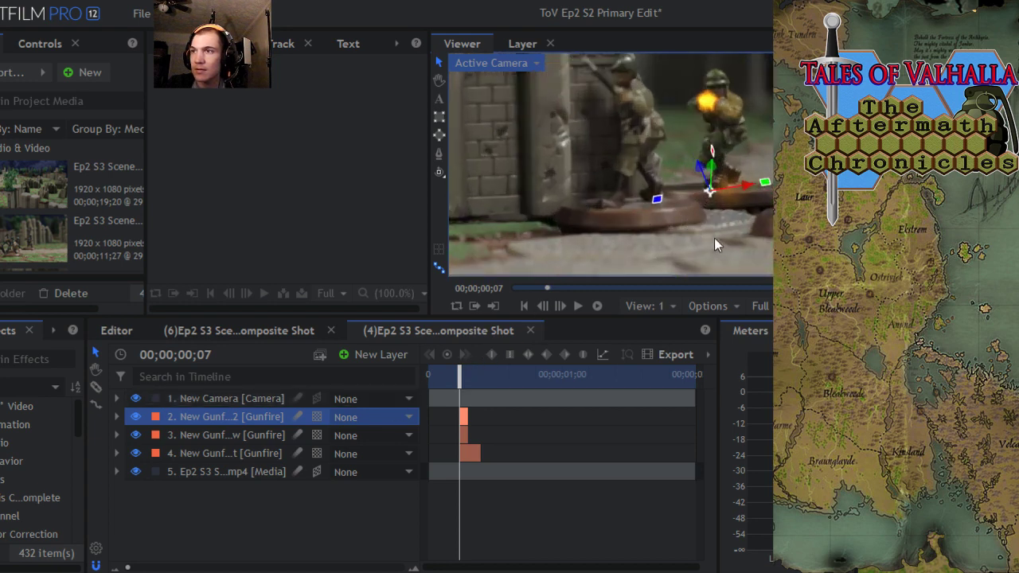
left_click(439, 79)
left_click_drag(694, 237, 584, 256)
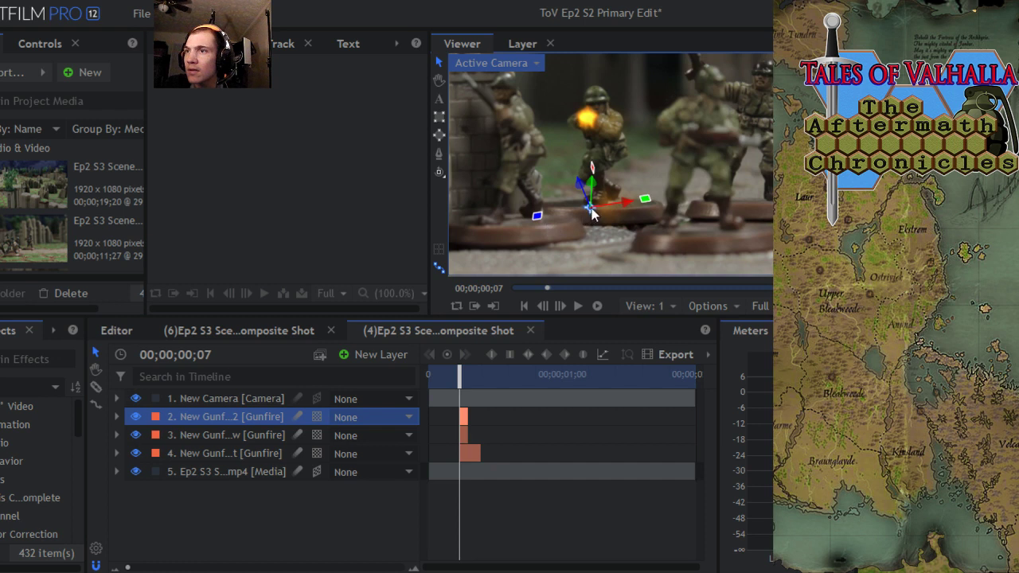
mouse_move(592, 213)
left_mouse_down()
mouse_move(557, 216)
mouse_move(582, 202)
left_mouse_up()
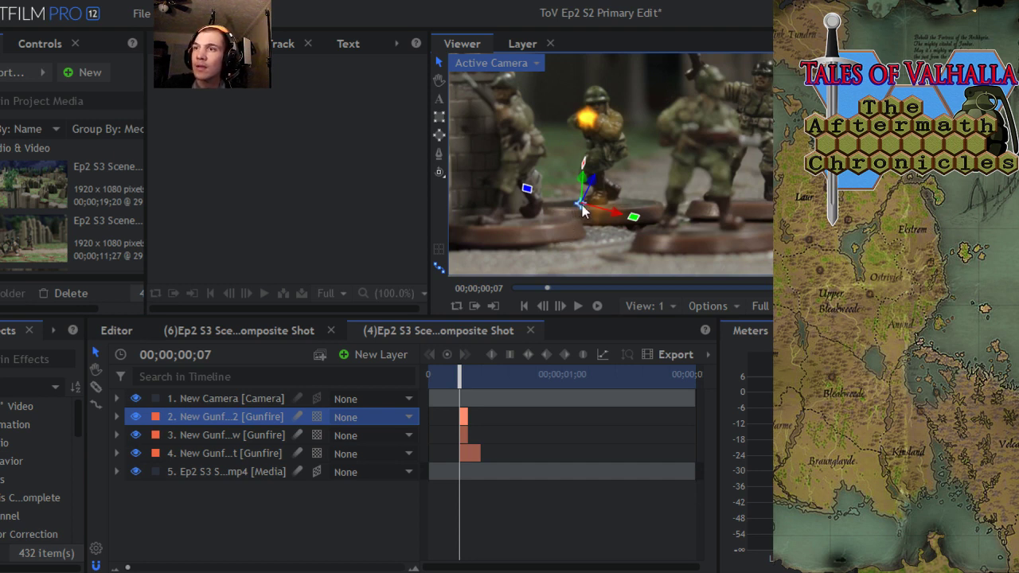
left_click_drag(584, 208, 619, 164)
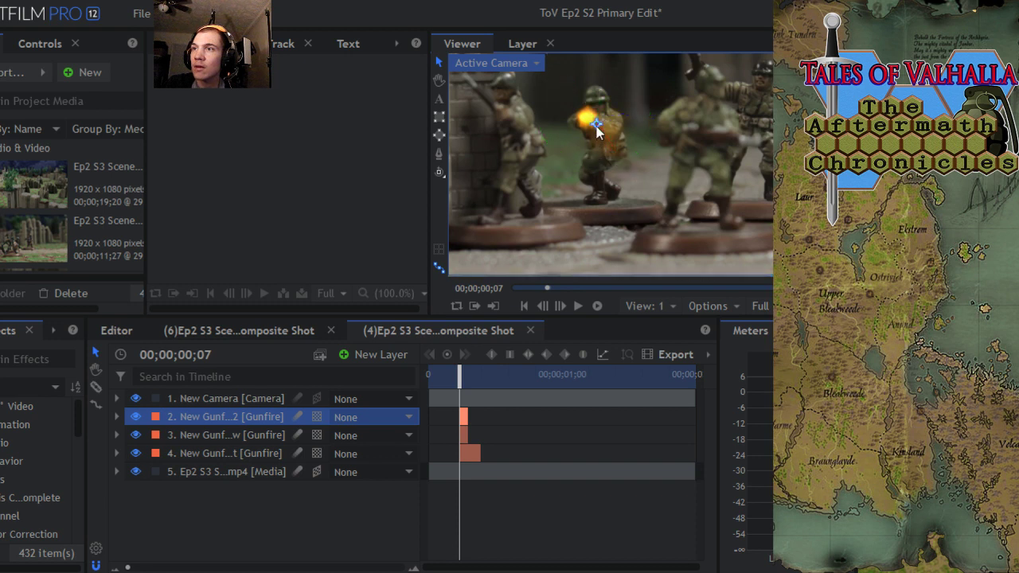
left_click_drag(621, 153, 623, 160)
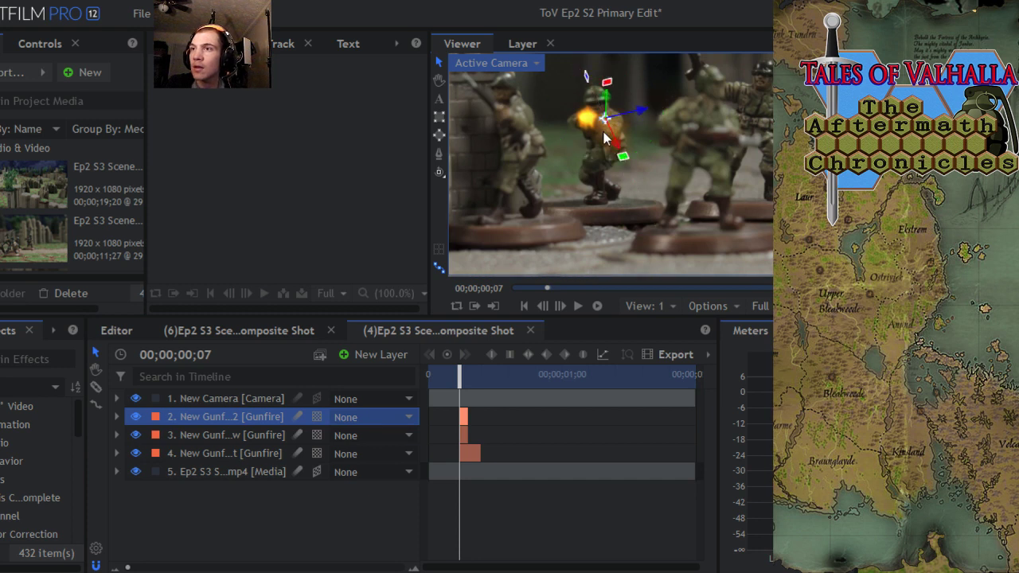
left_click_drag(606, 118, 604, 105)
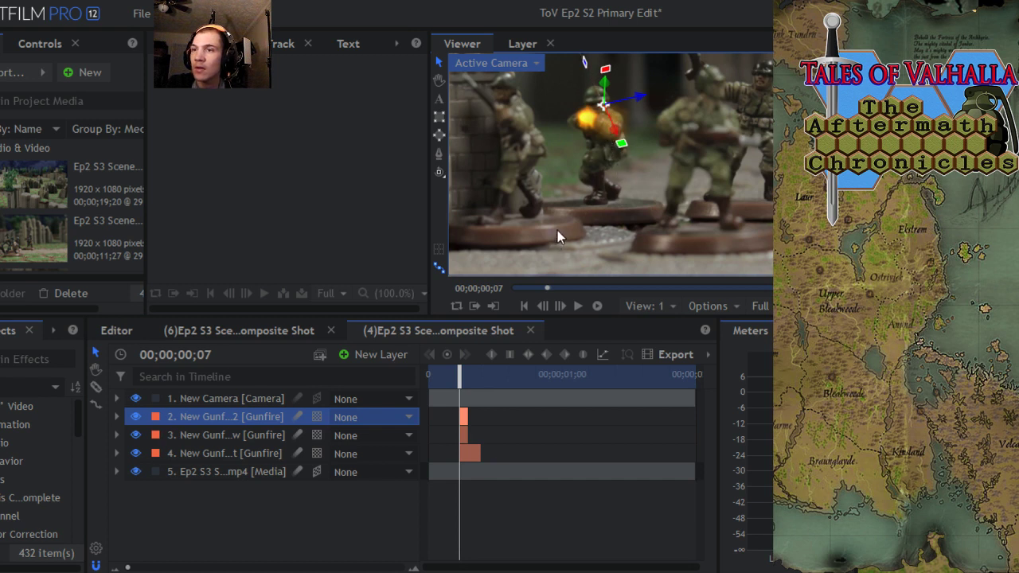
- Move the third layer's gunfire shadow down to the middle soldier's base and save the project
left_click(215, 437)
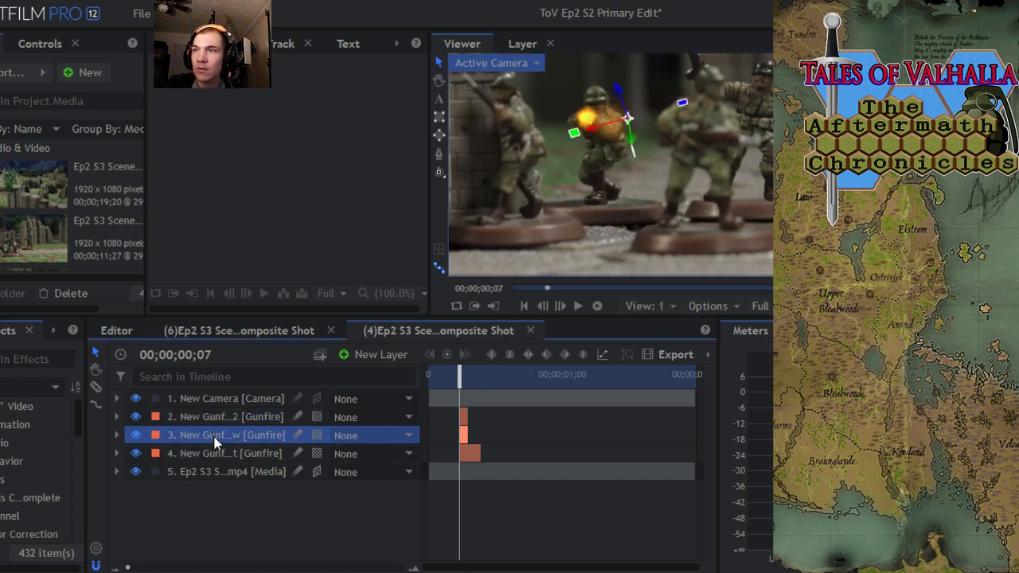
left_click_drag(619, 168, 618, 196)
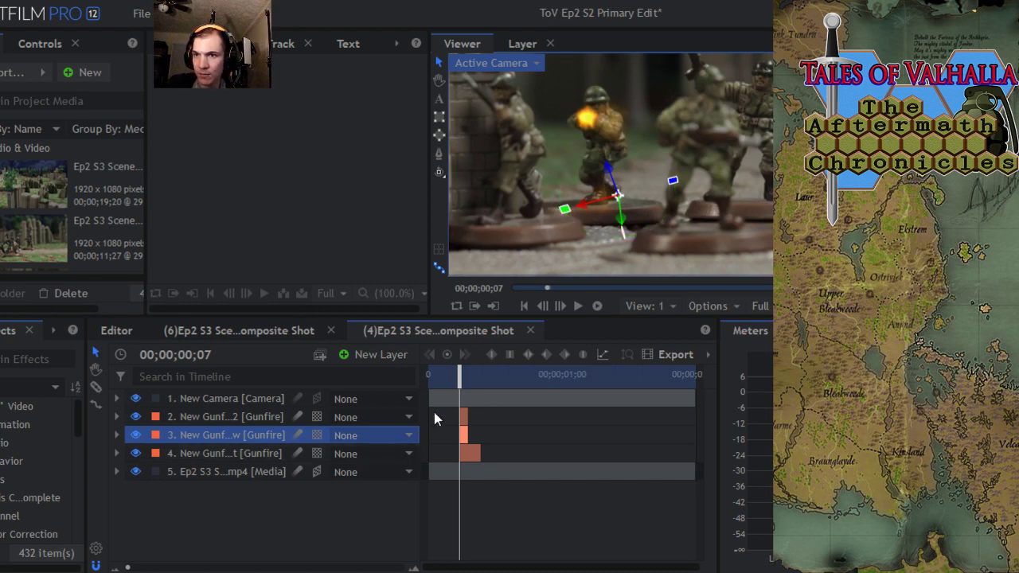
left_click_drag(461, 382, 443, 382)
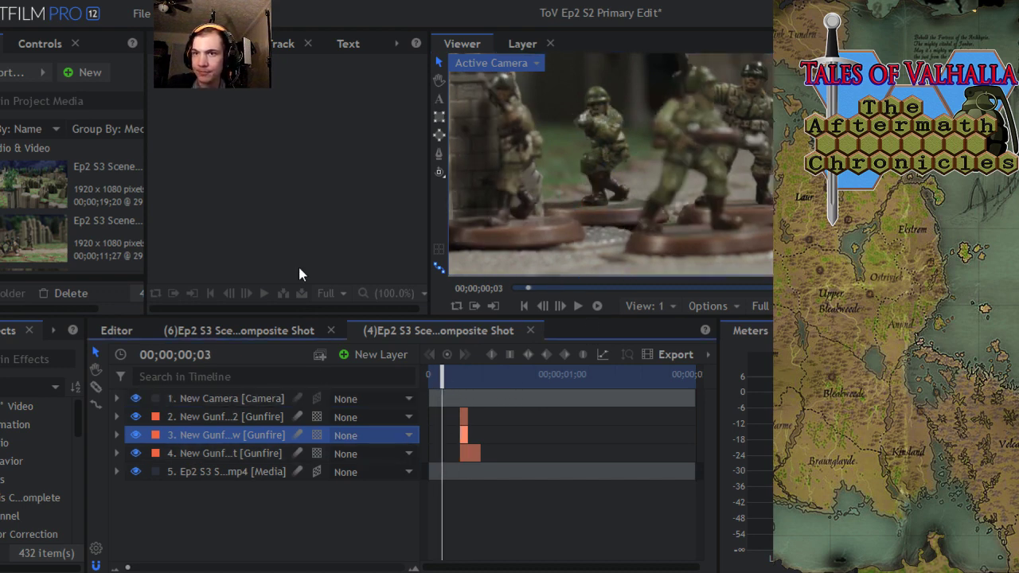
left_click(140, 14)
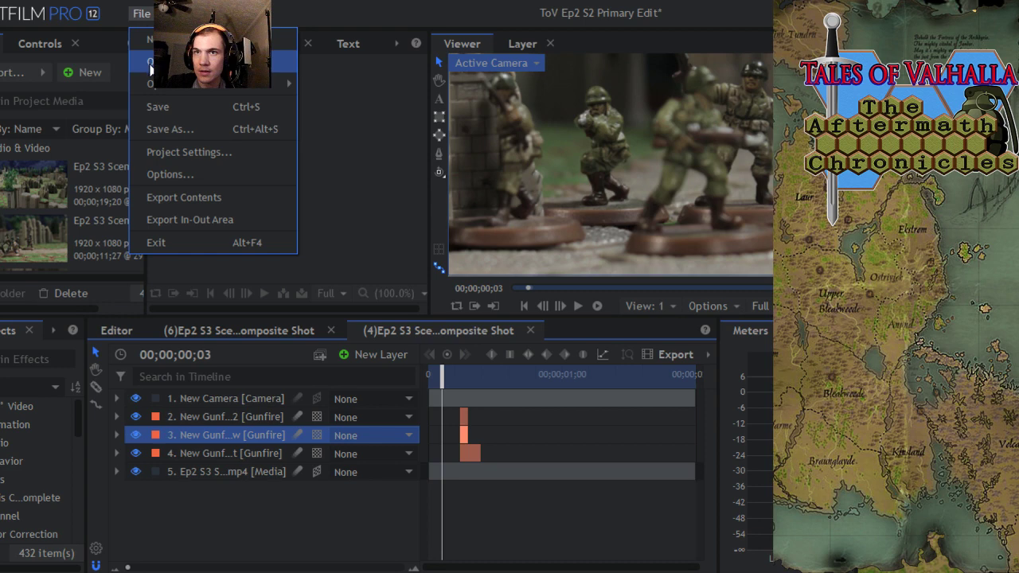
left_click(160, 107)
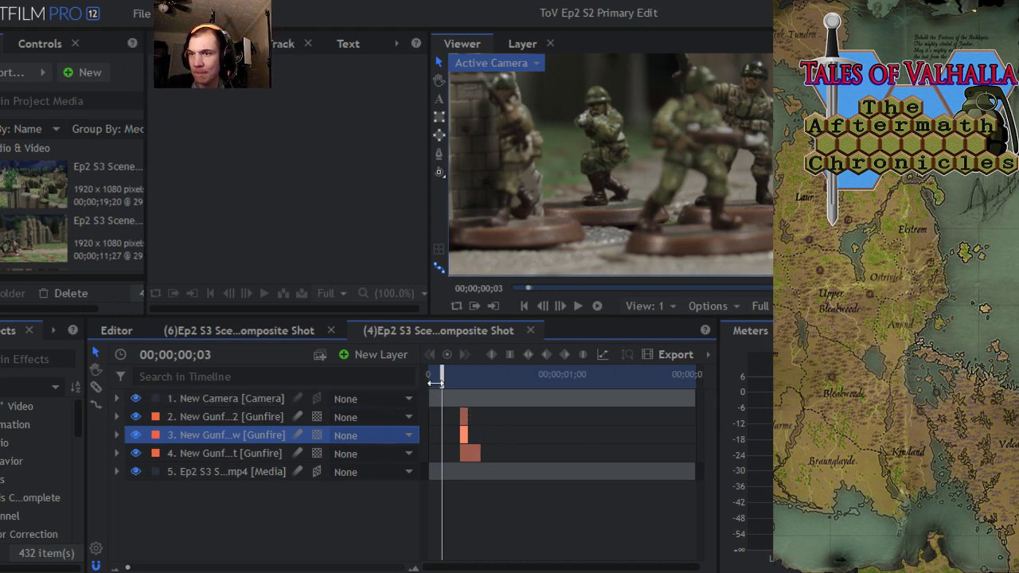
- Preview composite shot (4) from its first frame with the whole group of soldiers in view
left_click_drag(436, 382, 428, 382)
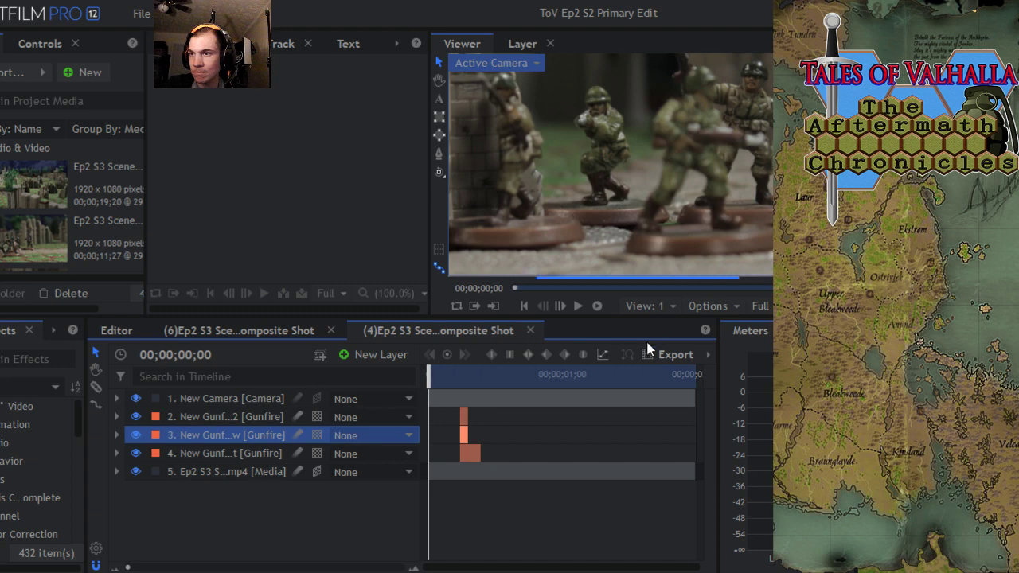
left_click(597, 308)
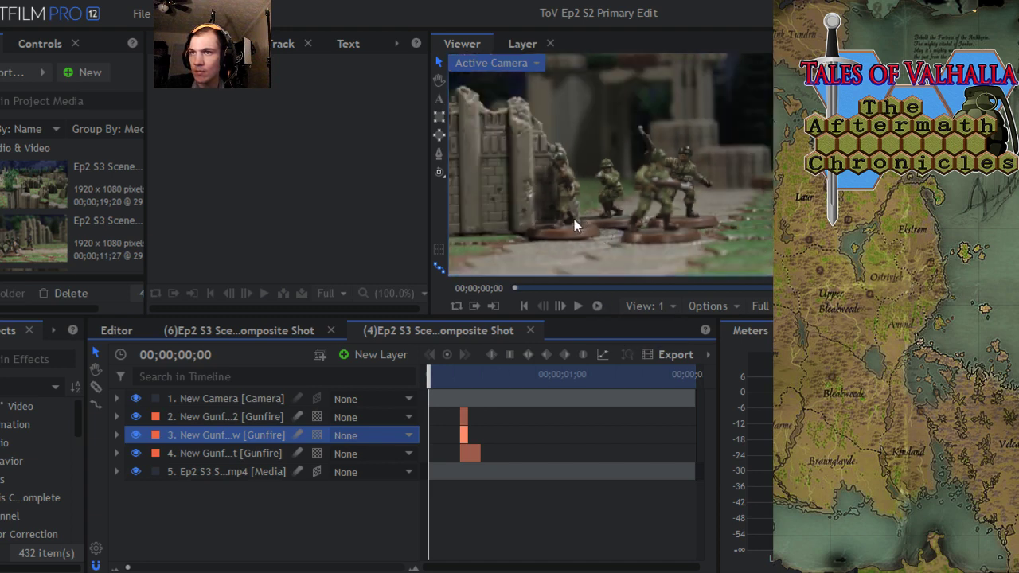
left_click(439, 80)
left_click_drag(530, 114, 542, 123)
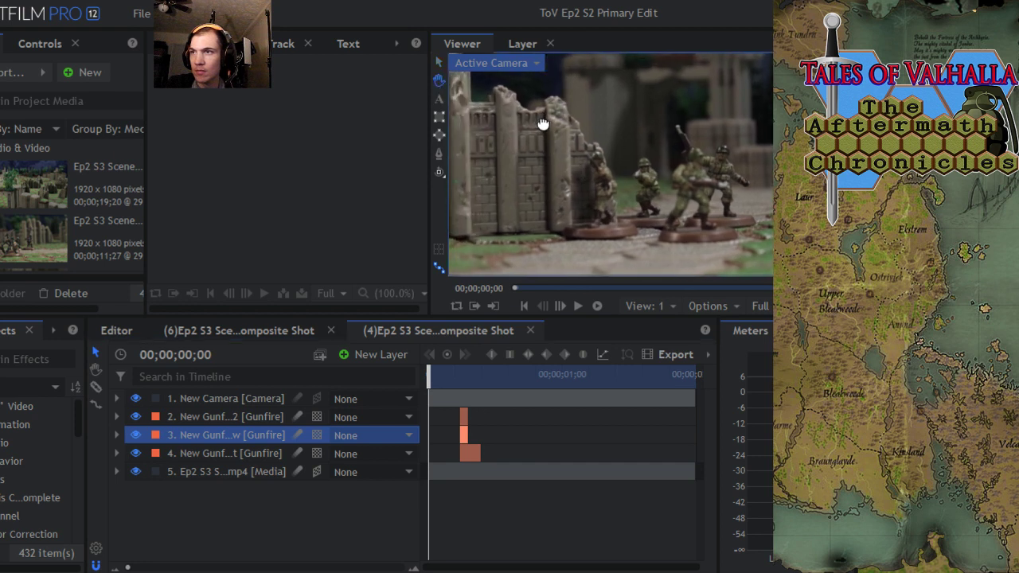
left_click(597, 307)
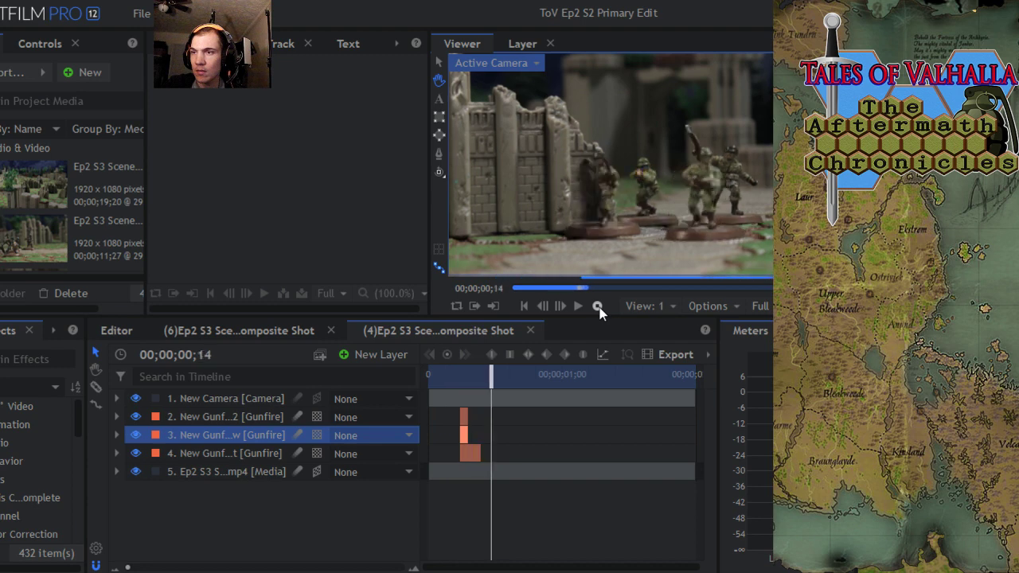
- Play the shot again from the start and examine the gunfire flash at 00;00;00;11
left_click_drag(524, 379, 429, 380)
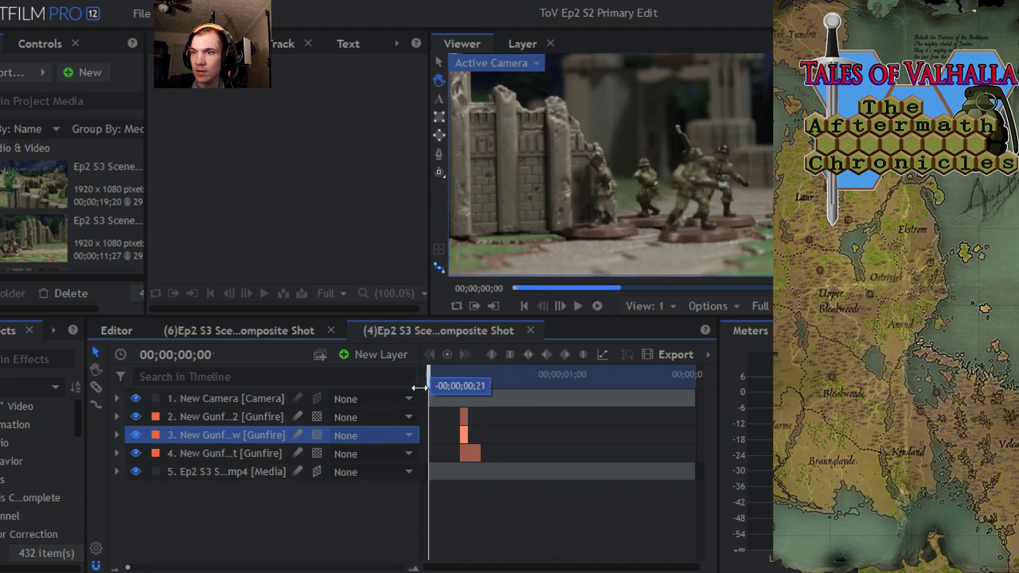
left_click(579, 307)
left_click(579, 307)
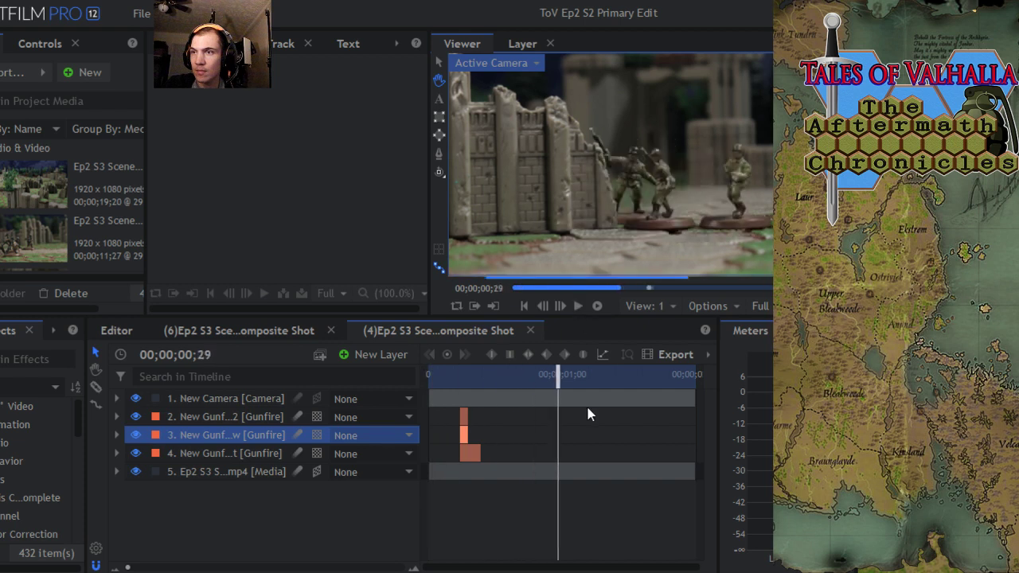
left_click_drag(557, 374, 478, 385)
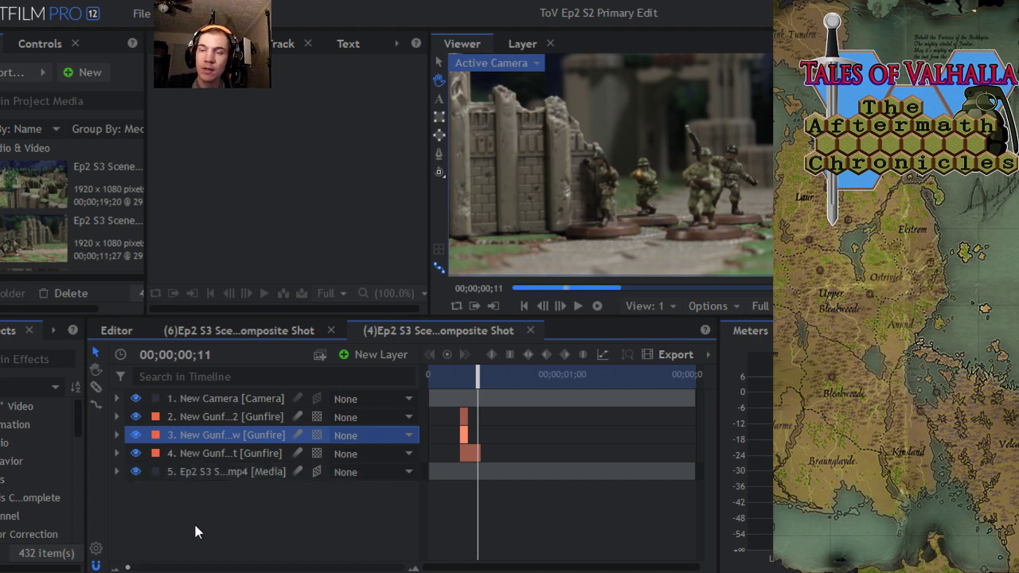
- Go to 00;00;01;24, where only one soldier remains, and copy the three gunfire layers
left_click(361, 527)
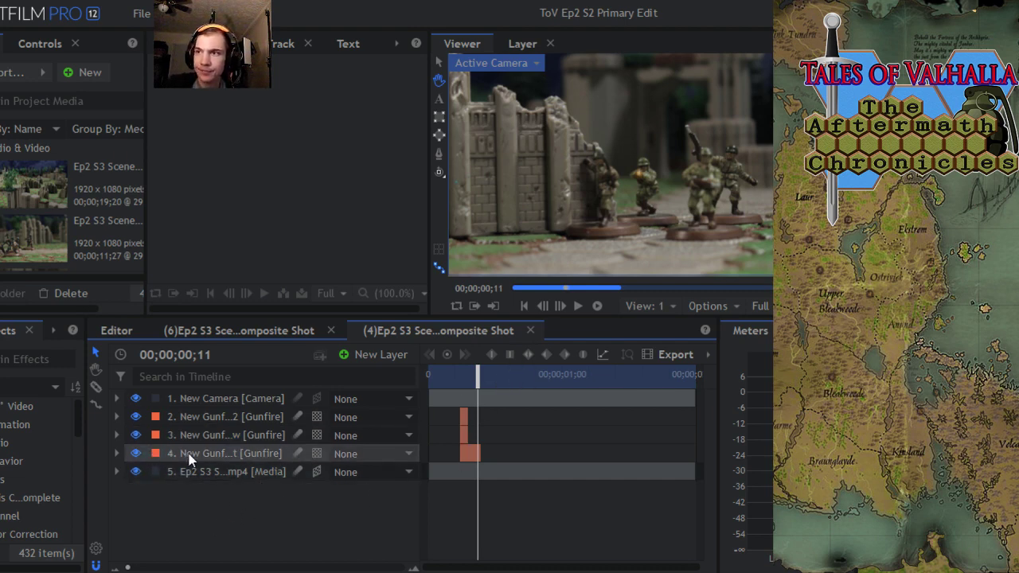
left_click_drag(477, 378, 667, 380)
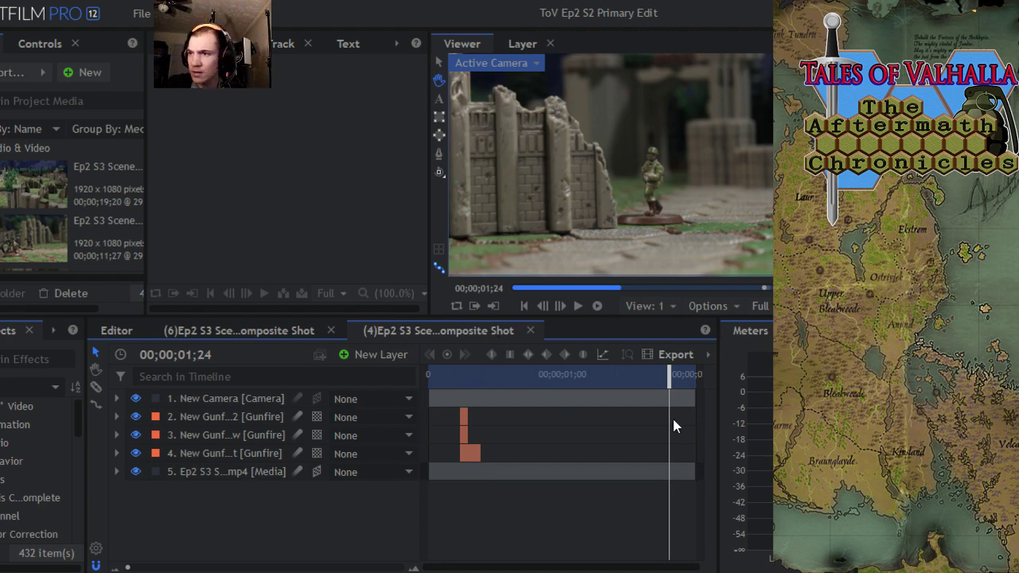
left_click(188, 456)
left_click(191, 437, "shift")
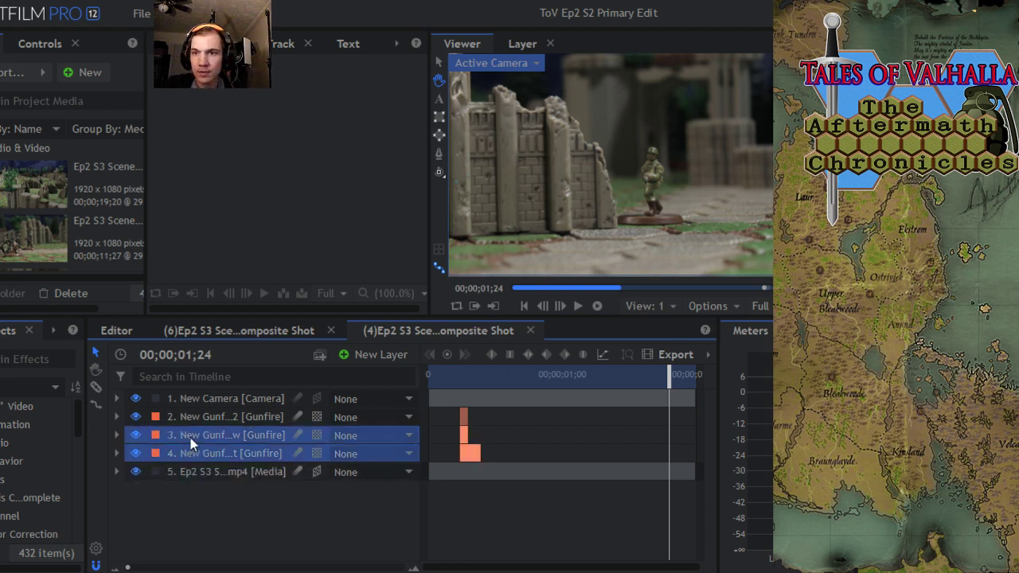
left_click(195, 420, "shift")
right_click(198, 415)
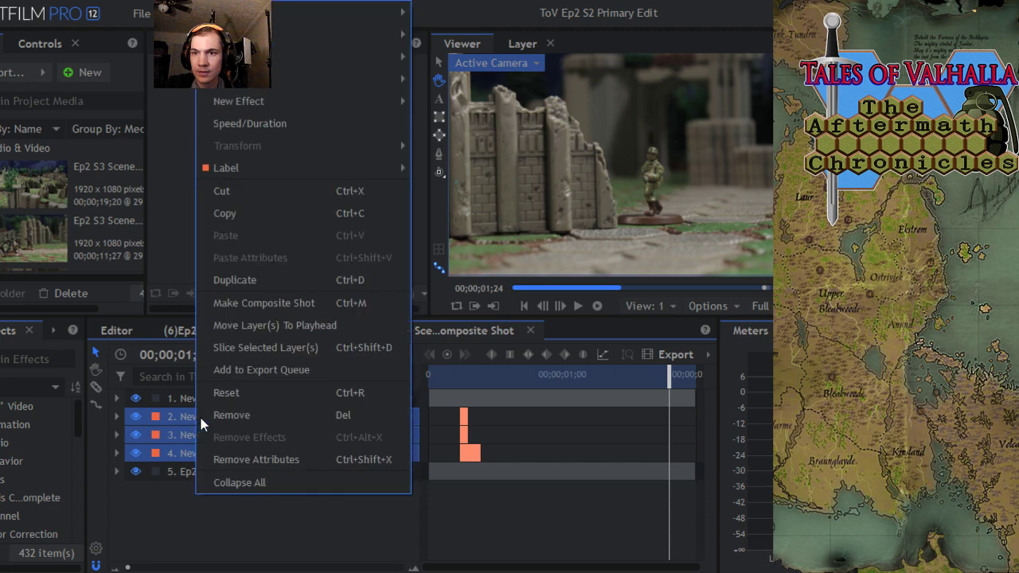
left_click(262, 211)
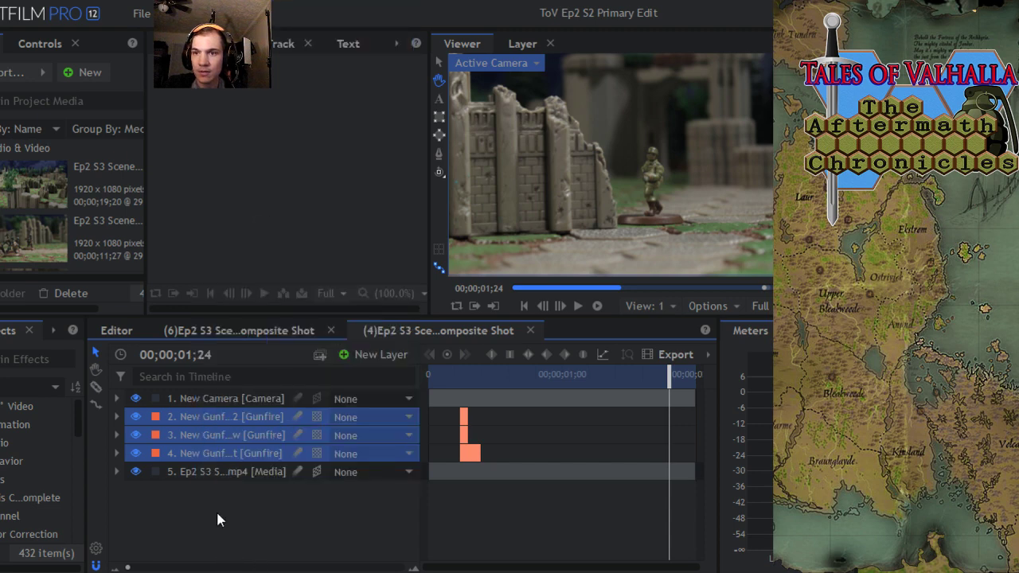
- Paste the copied gunfire layers at 00;00;01;24 and label them Glaucous
right_click(218, 515)
left_click(249, 547)
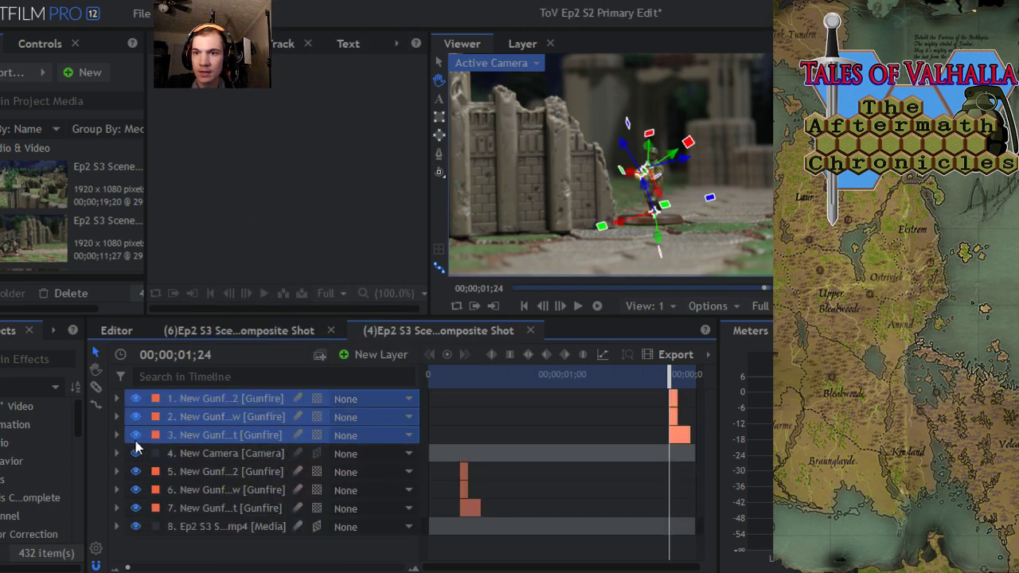
left_click(157, 402)
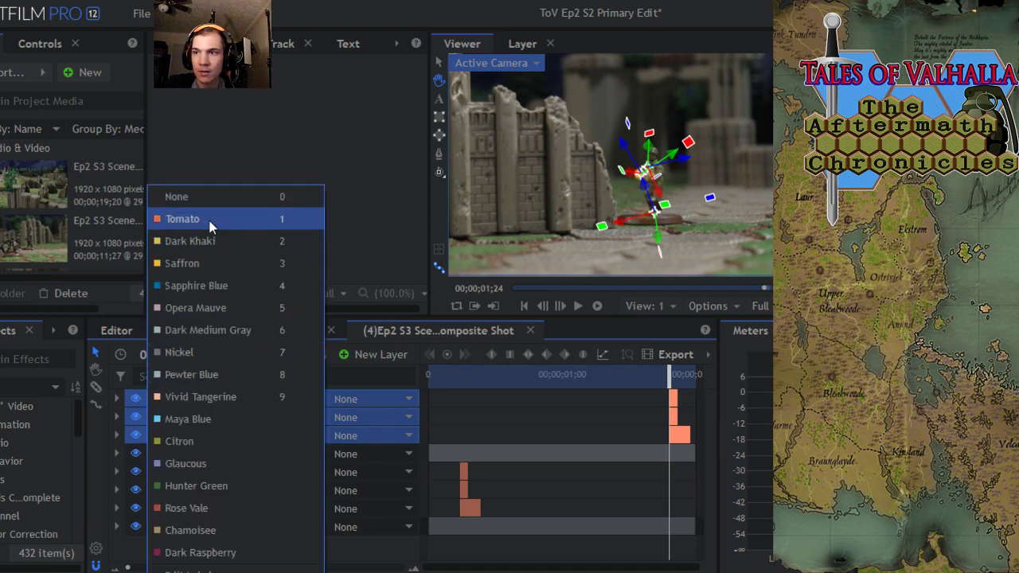
left_click(190, 465)
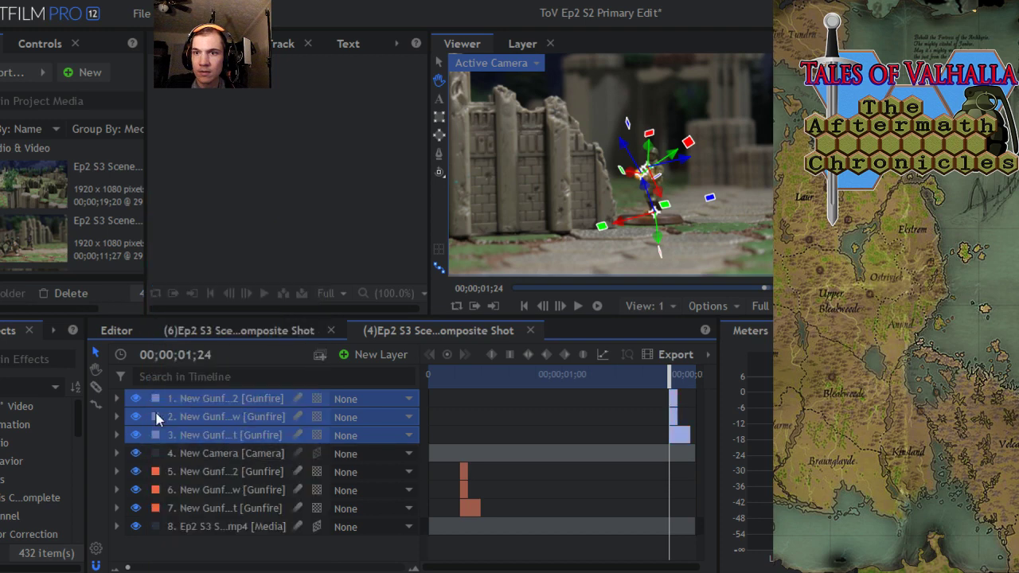
- Move the camera layer back to the top of the layer stack and save the project
left_click(211, 452)
left_click_drag(214, 394, 213, 397)
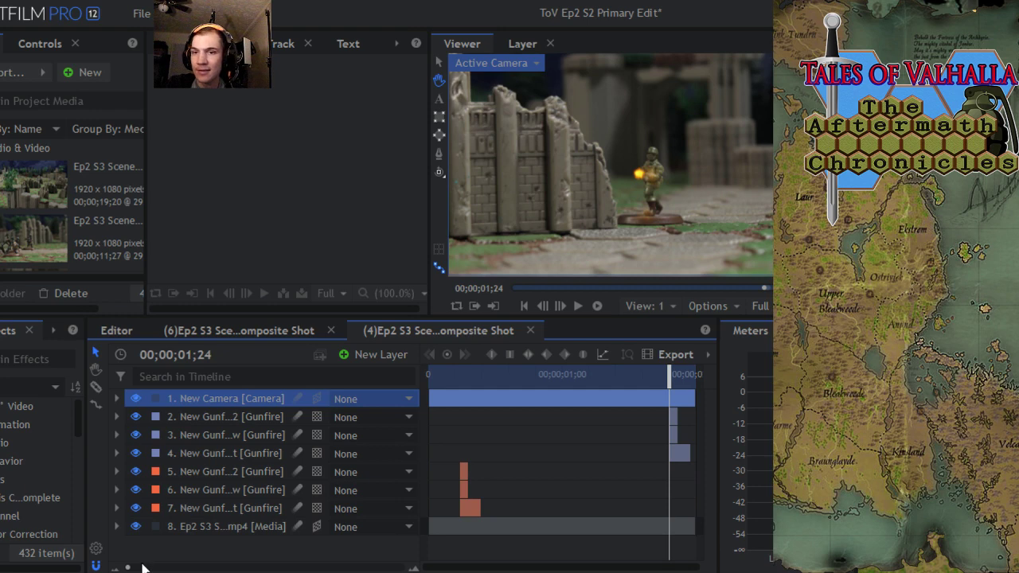
left_click_drag(129, 568, 327, 567)
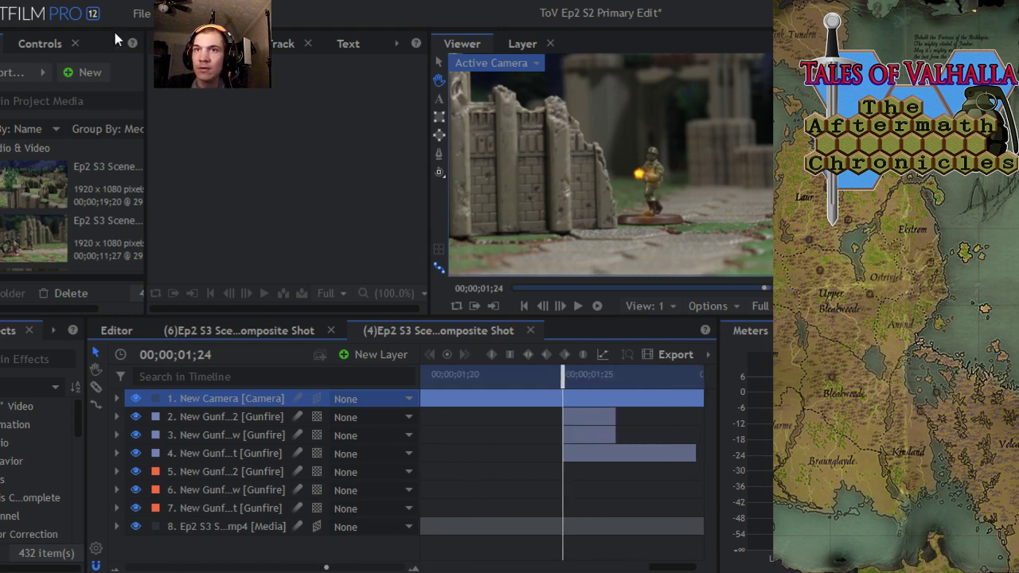
left_click(140, 14)
left_click(163, 106)
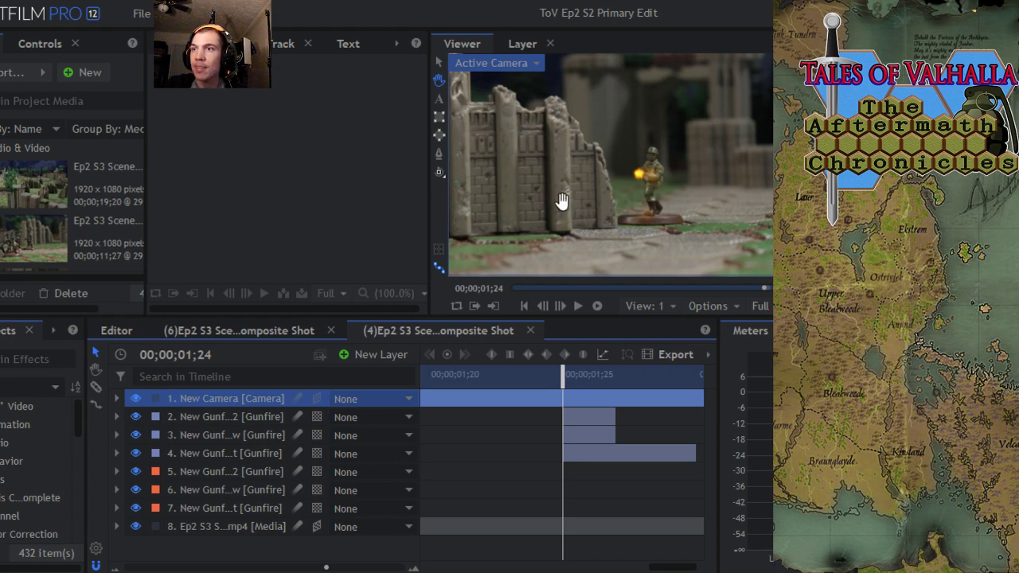
- Shift the three Glaucous gunfire layers one frame earlier so that they start at 00;00;01;23
left_click(439, 61)
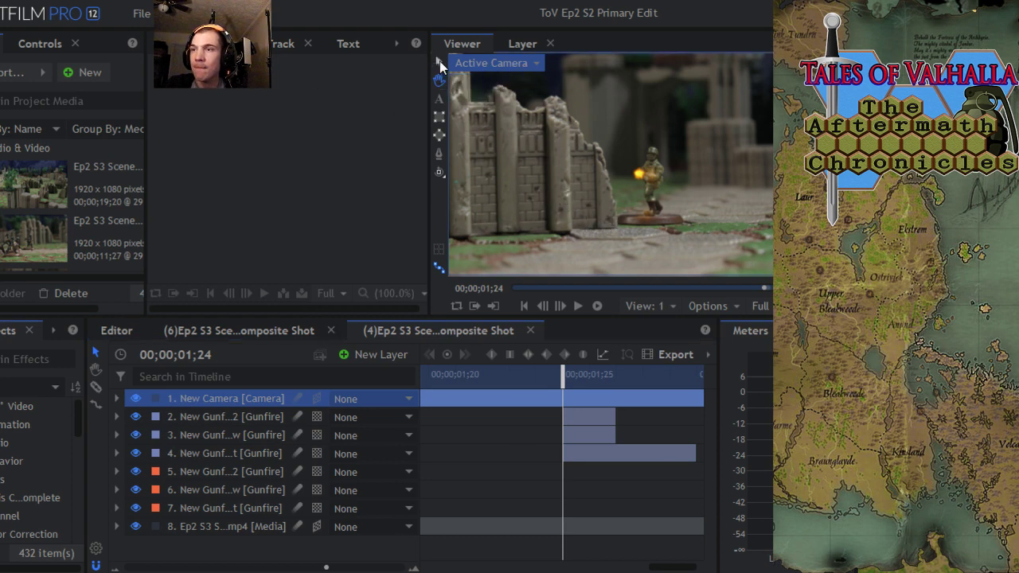
scroll(671, 238, "up", 5)
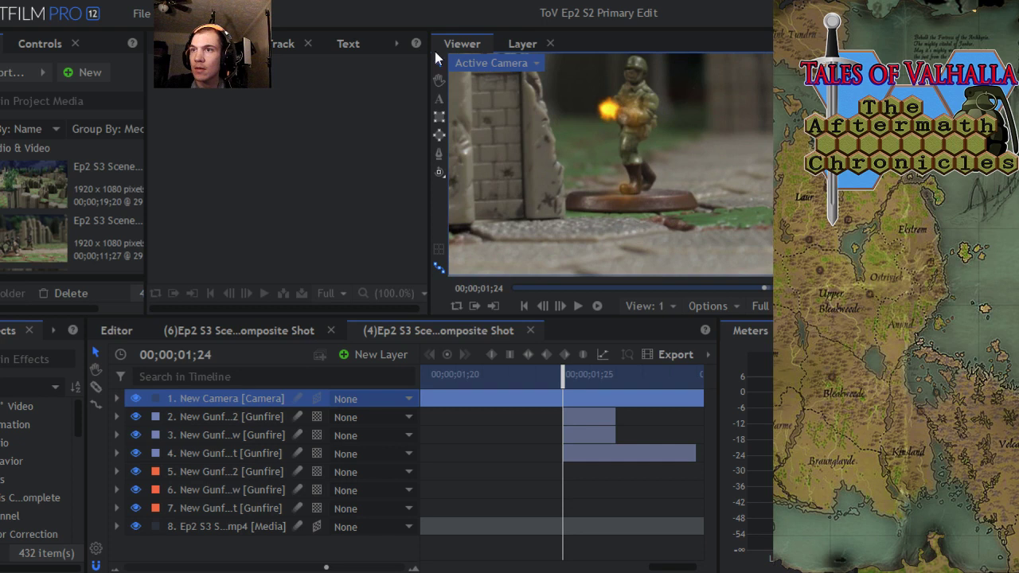
left_click(439, 81)
left_click_drag(534, 130, 550, 170)
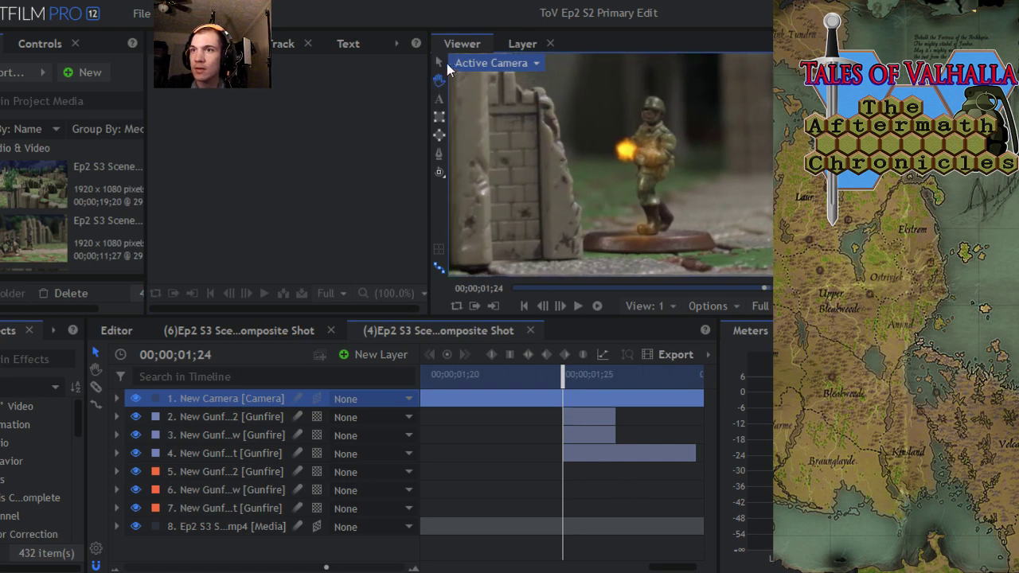
left_click_drag(564, 384, 537, 387)
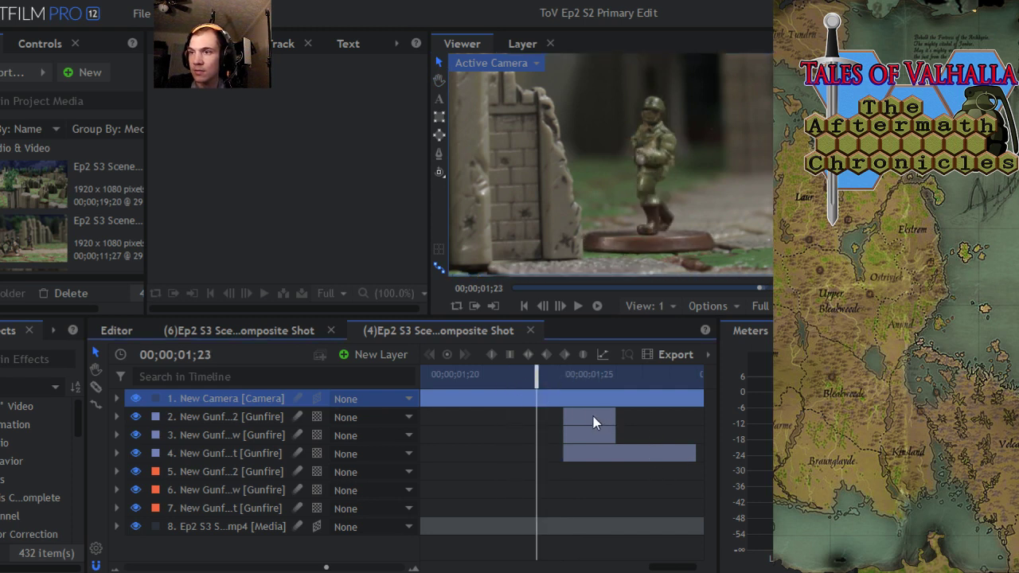
left_click_drag(593, 416, 576, 454)
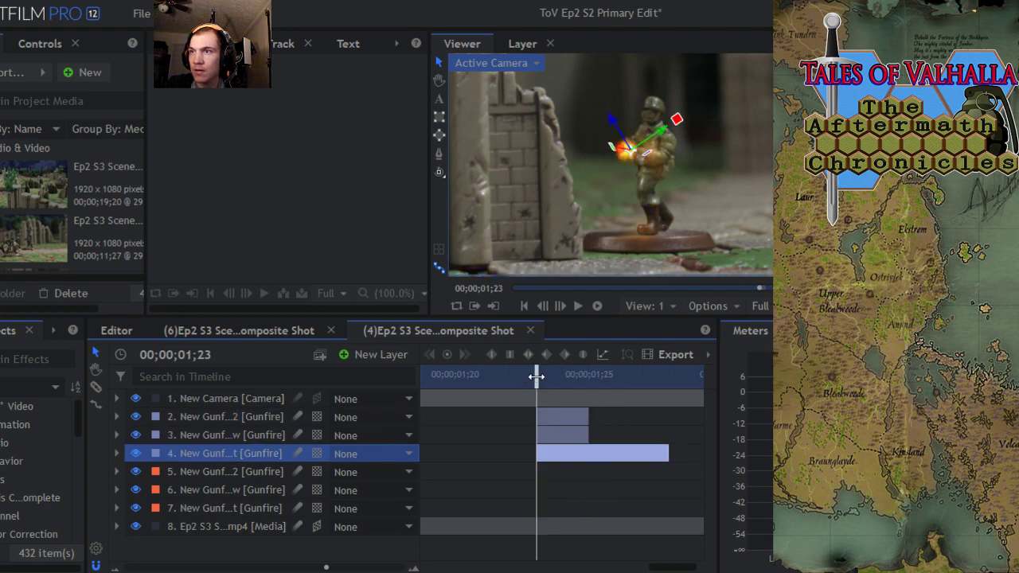
left_click_drag(536, 377, 509, 374)
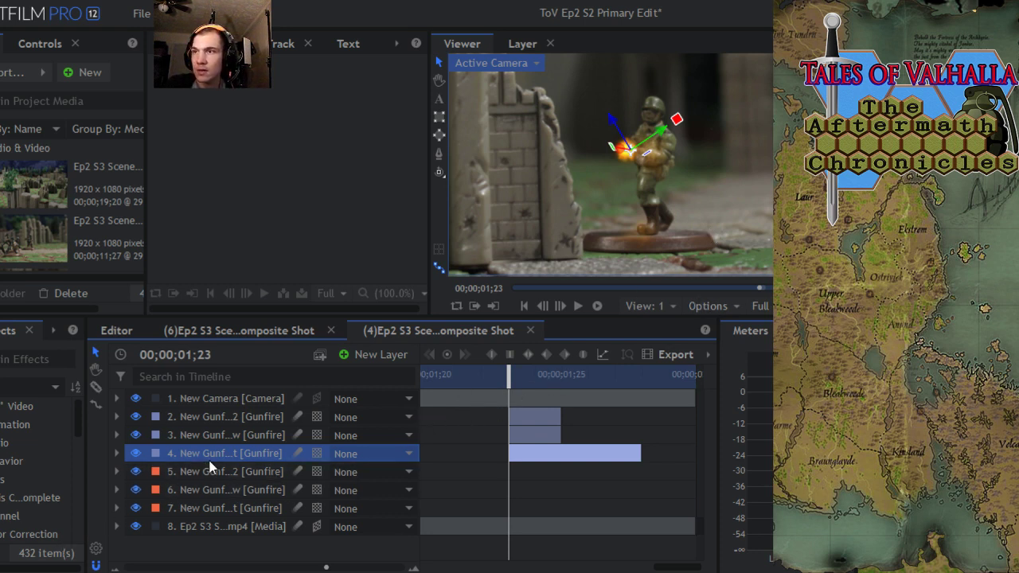
- Hide the second and third layers' gunfire shadows, leaving the new flash visible, and save the project
left_click(158, 436)
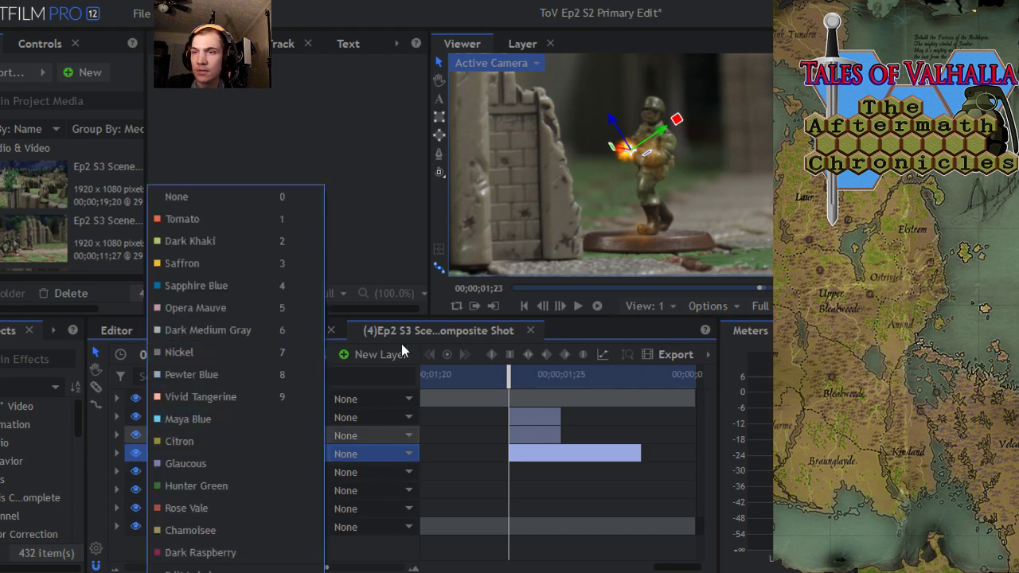
left_click(381, 222)
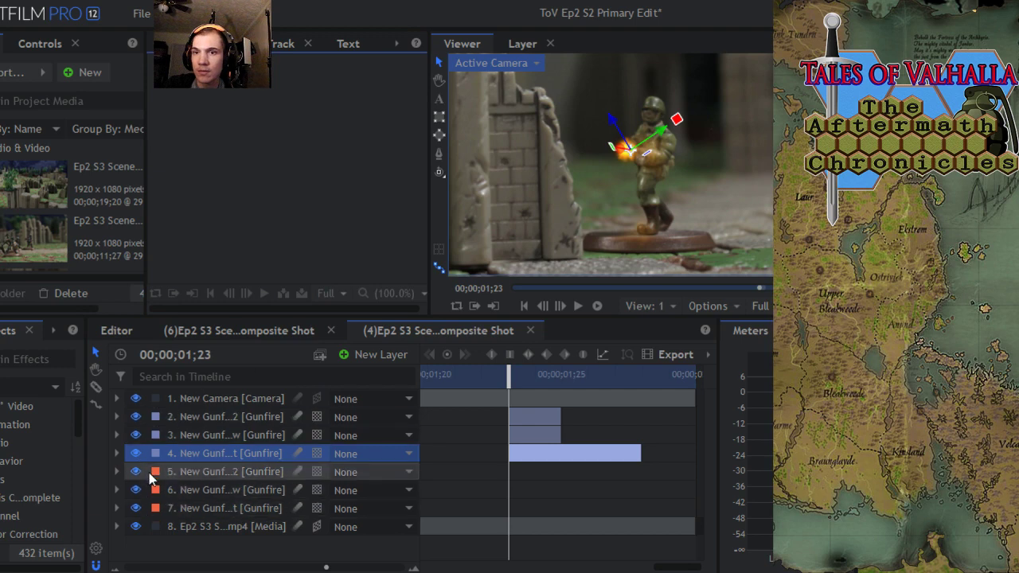
left_click(135, 435)
left_click(136, 417)
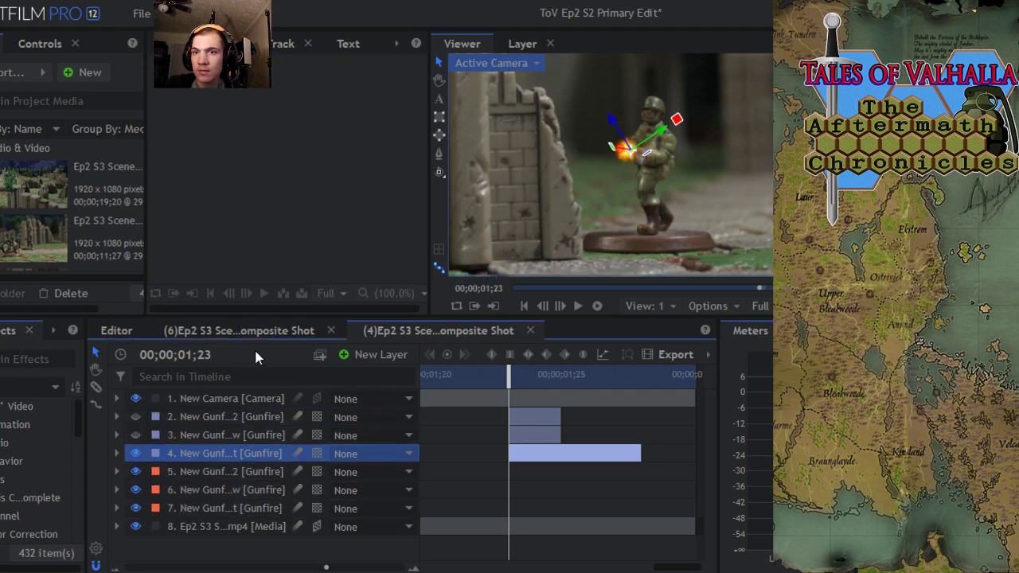
left_click(141, 14)
left_click(163, 104)
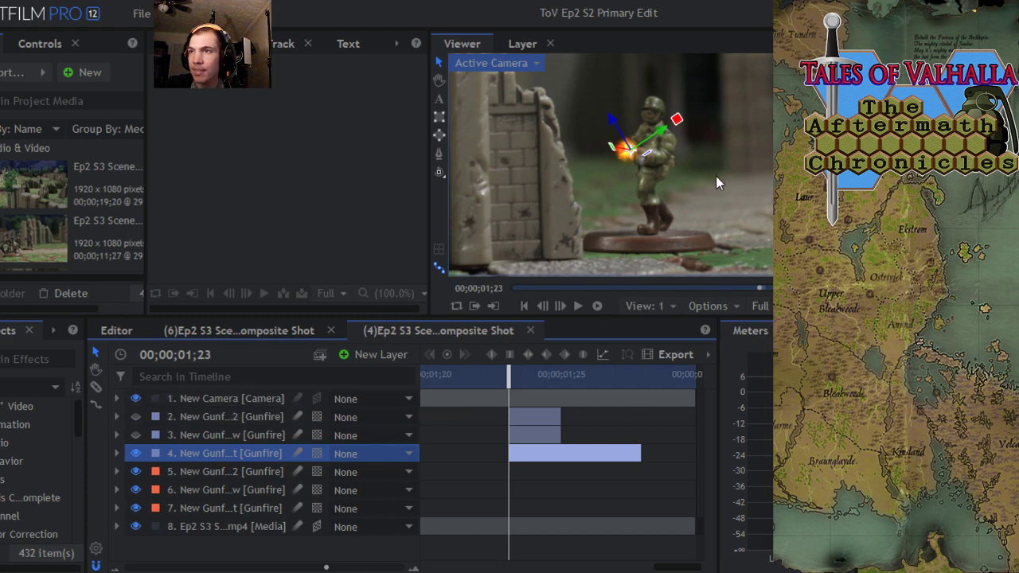
- Move the fourth layer's gunfire flash to the lone soldier's gun muzzle, rotate it to follow the barrel, and save the project
scroll(691, 187, "up", 2)
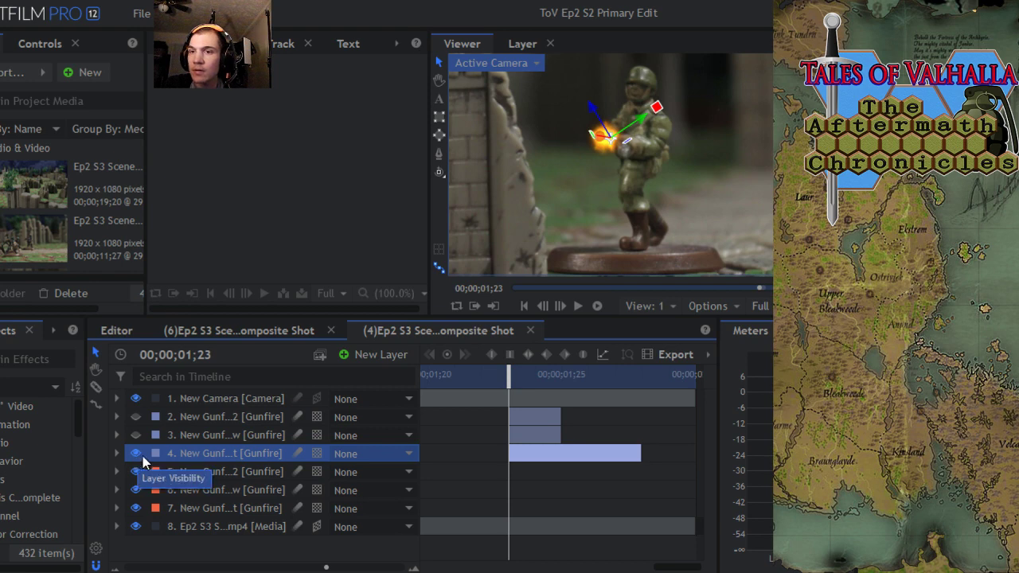
left_click(219, 408)
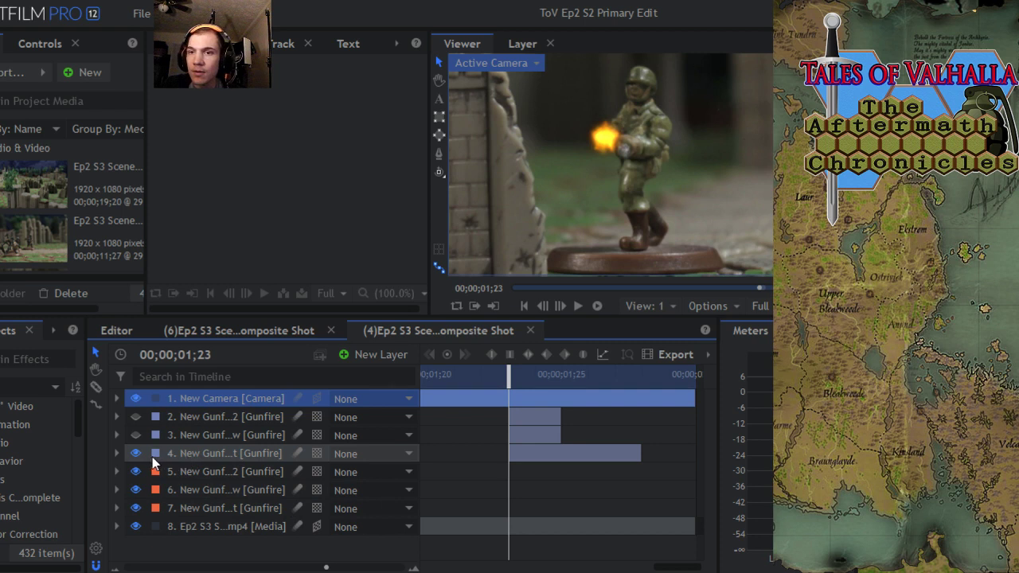
left_click(180, 454)
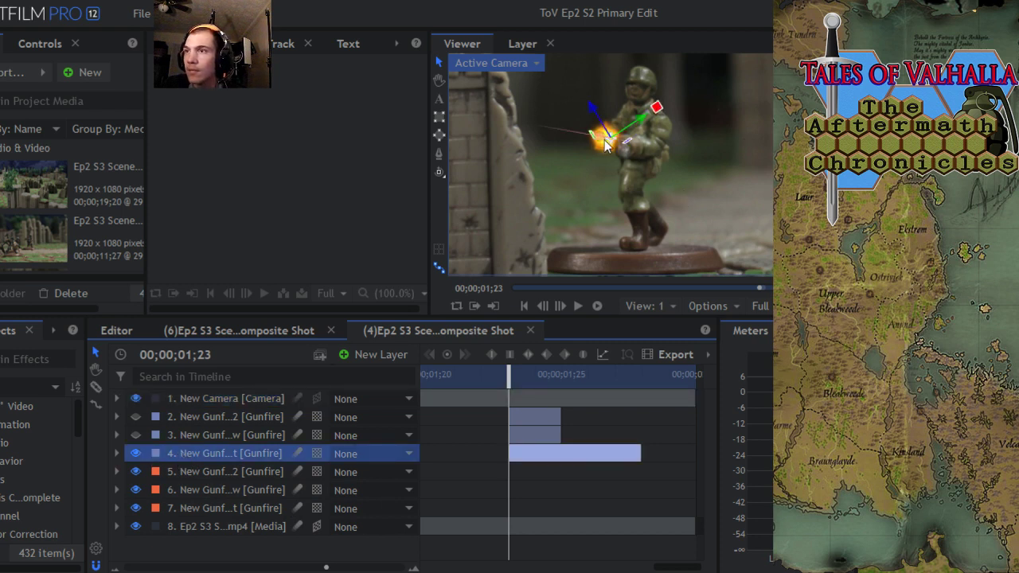
left_click_drag(605, 143, 628, 154)
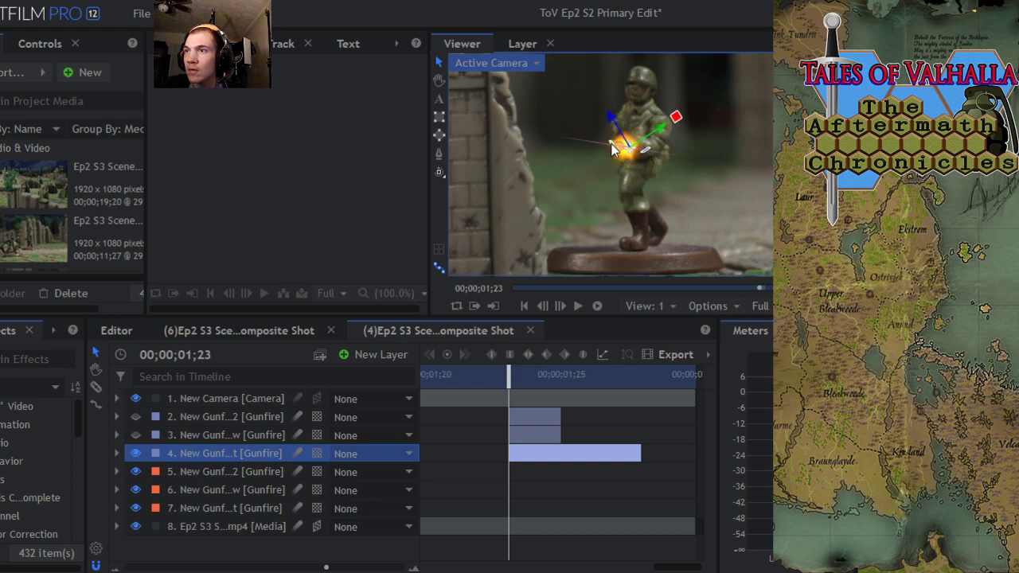
mouse_move(649, 157)
left_mouse_down()
mouse_move(665, 157)
mouse_move(655, 141)
left_mouse_up()
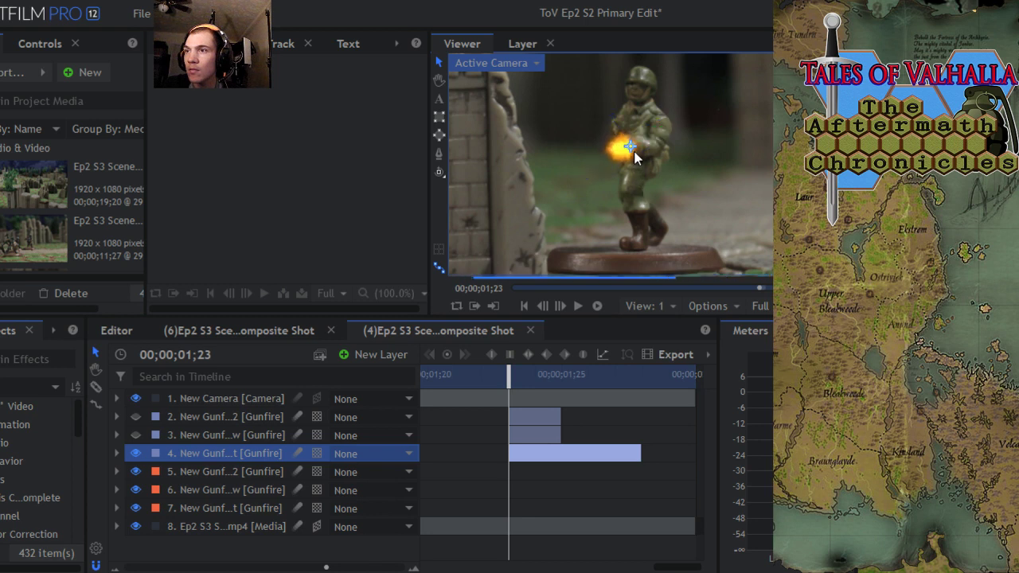
left_click(631, 150)
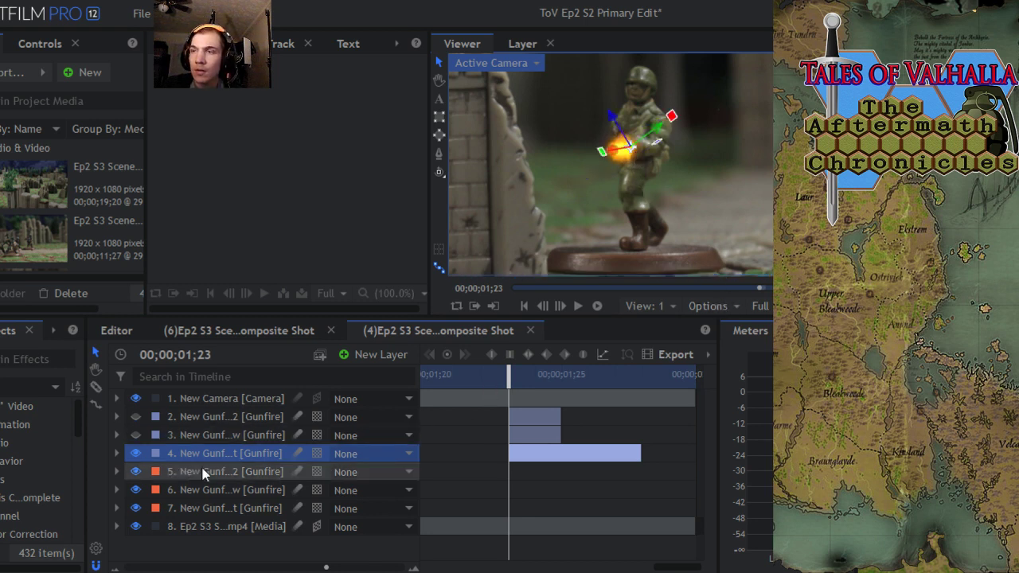
left_click(141, 13)
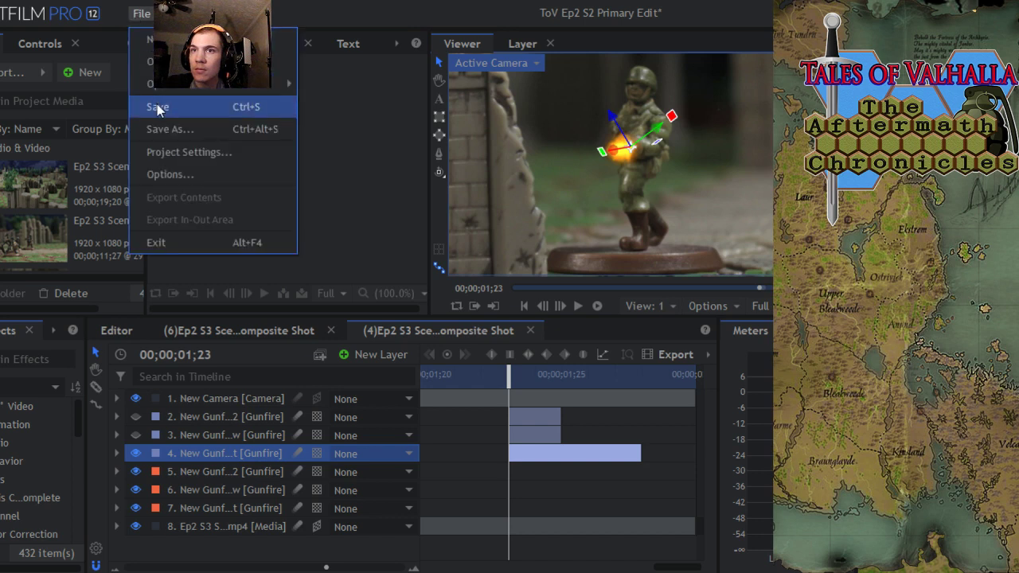
left_click(151, 107)
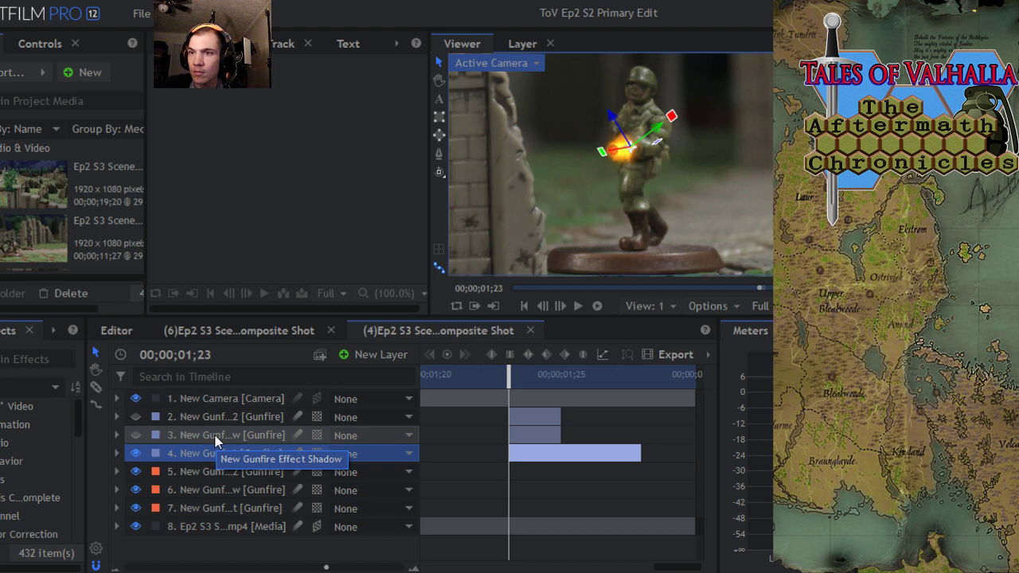
- Show the third layer's gunfire shadow again and save the project
left_click(136, 435)
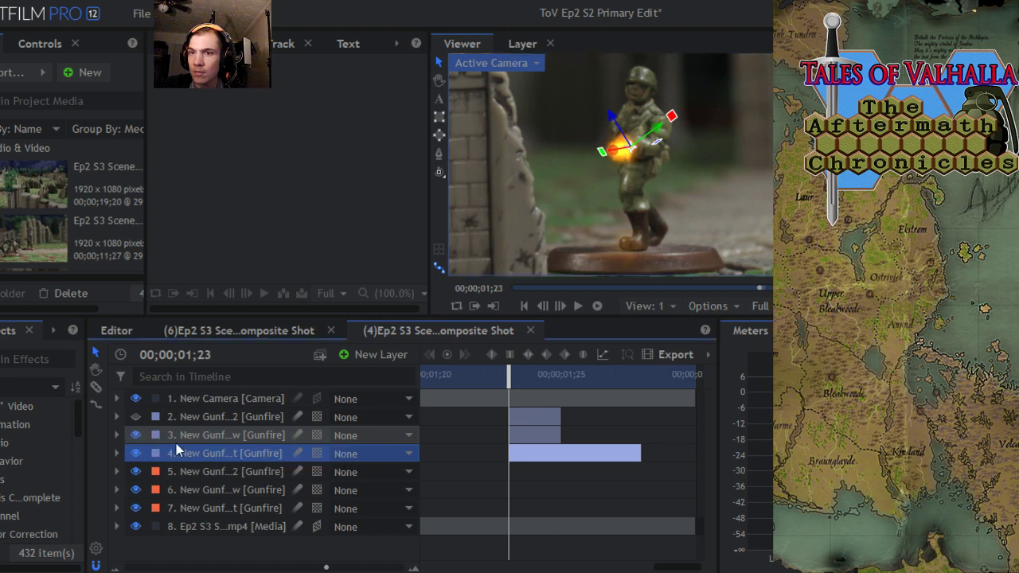
left_click(148, 14)
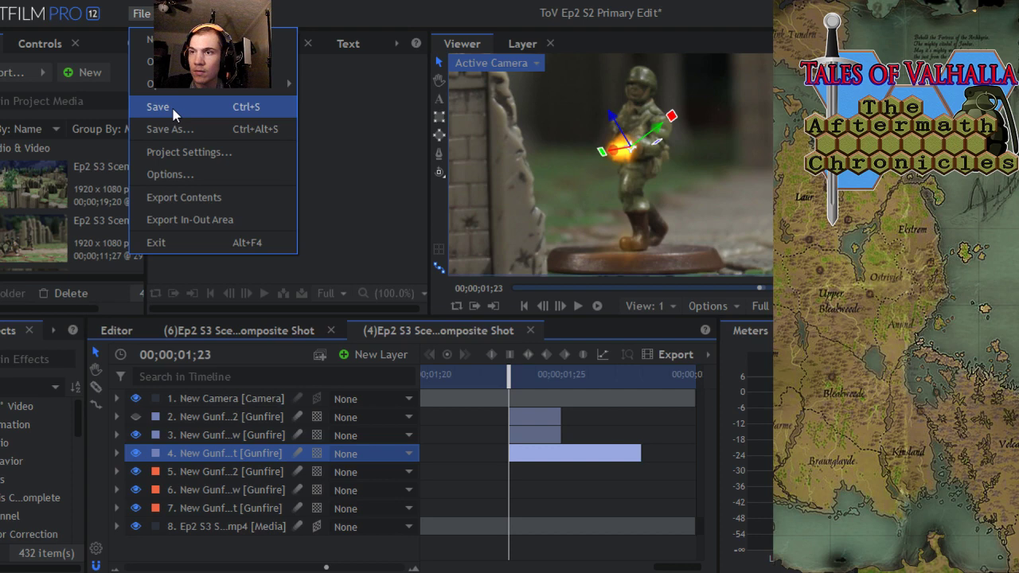
left_click(173, 116)
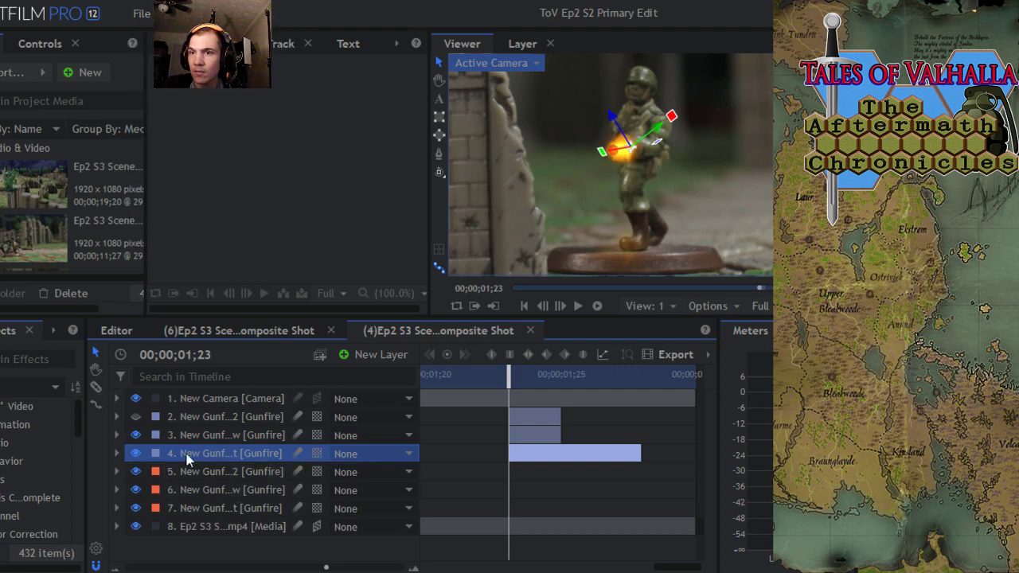
- Move the third layer's gunfire shadow up onto the lone soldier's boots and show the second layer's shadow again
left_click(205, 438)
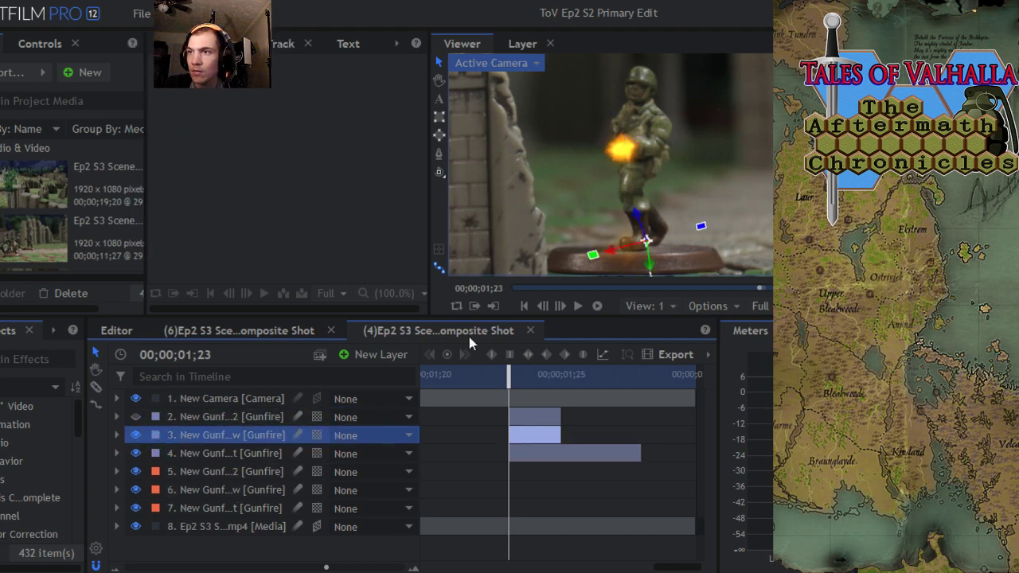
left_click_drag(649, 253, 665, 236)
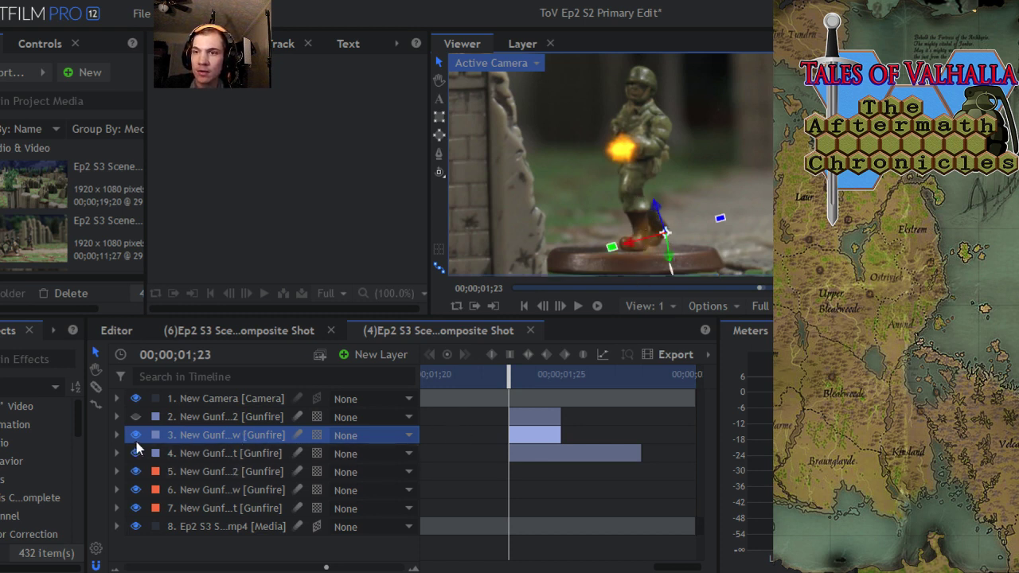
left_click(136, 417)
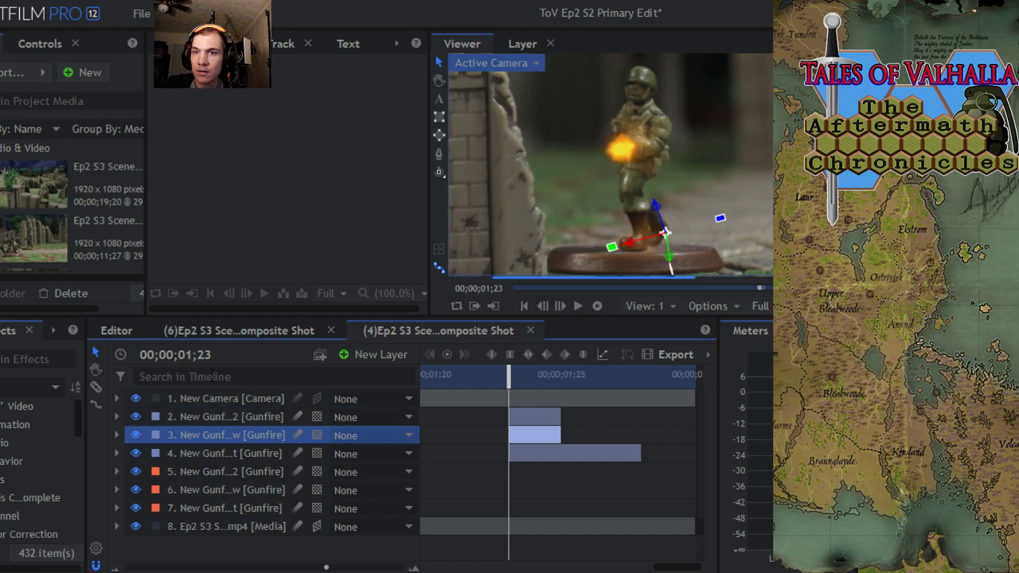
- Save the project, then move the second layer's gunfire shadow up onto the lone soldier's chest and rotate it slightly
left_click(141, 14)
left_click(167, 108)
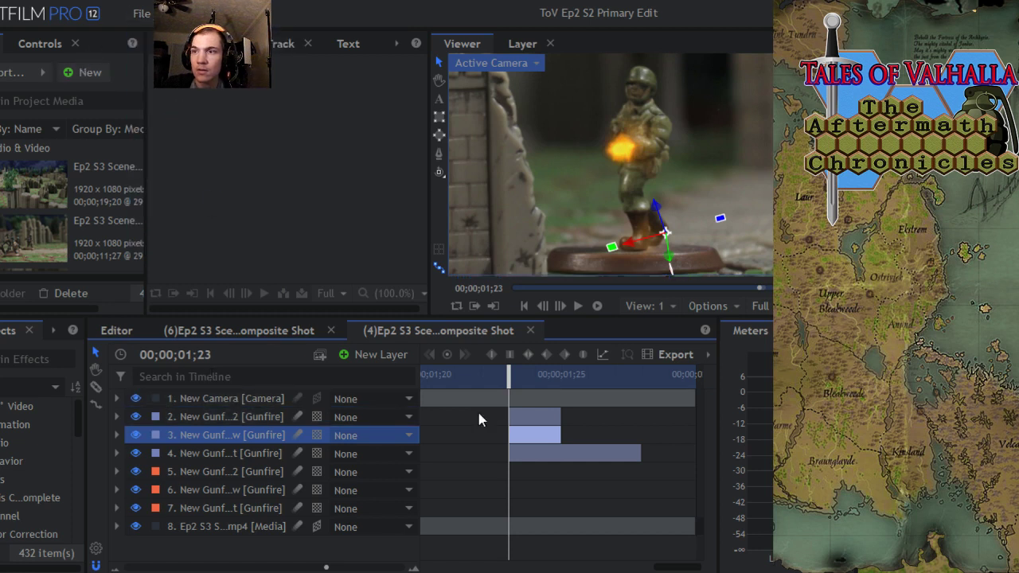
left_click(230, 419)
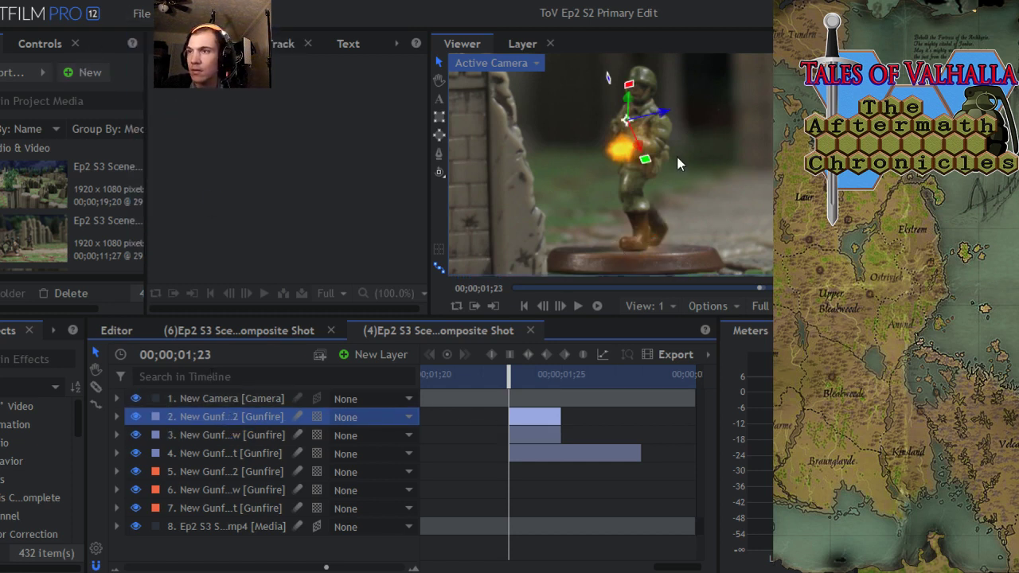
left_click_drag(634, 131, 642, 99)
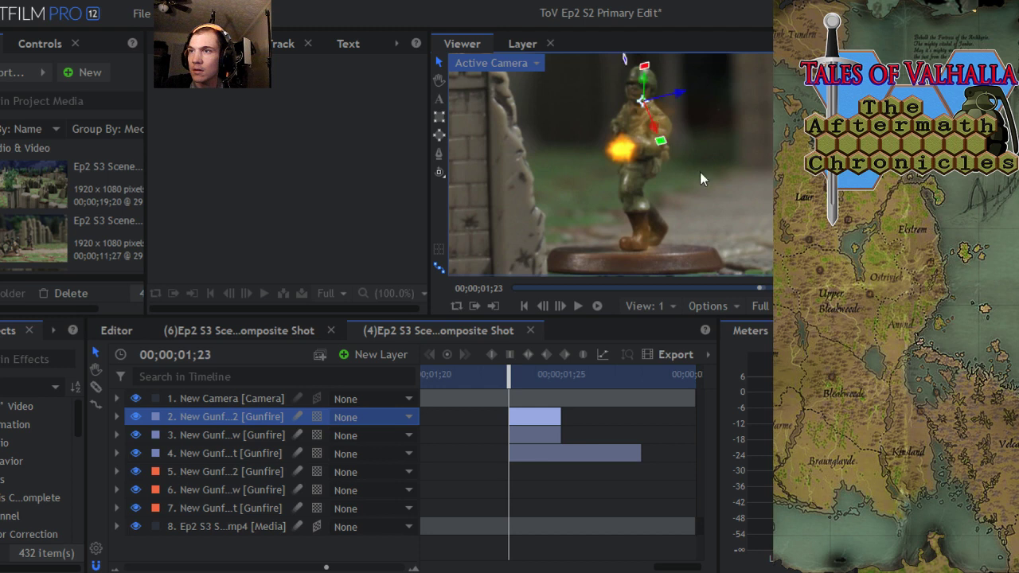
left_click(658, 142)
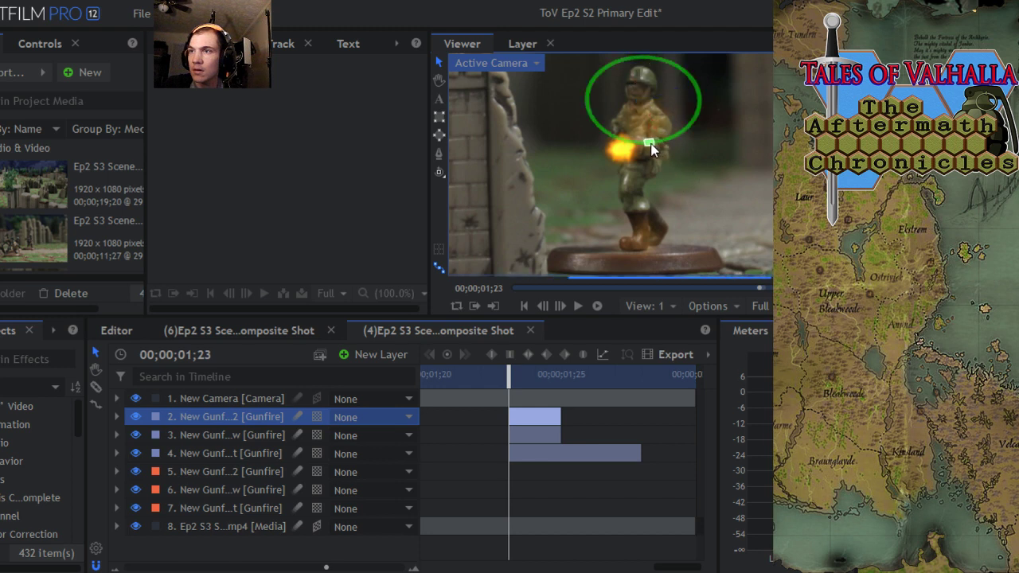
left_click(644, 102)
left_click(648, 109)
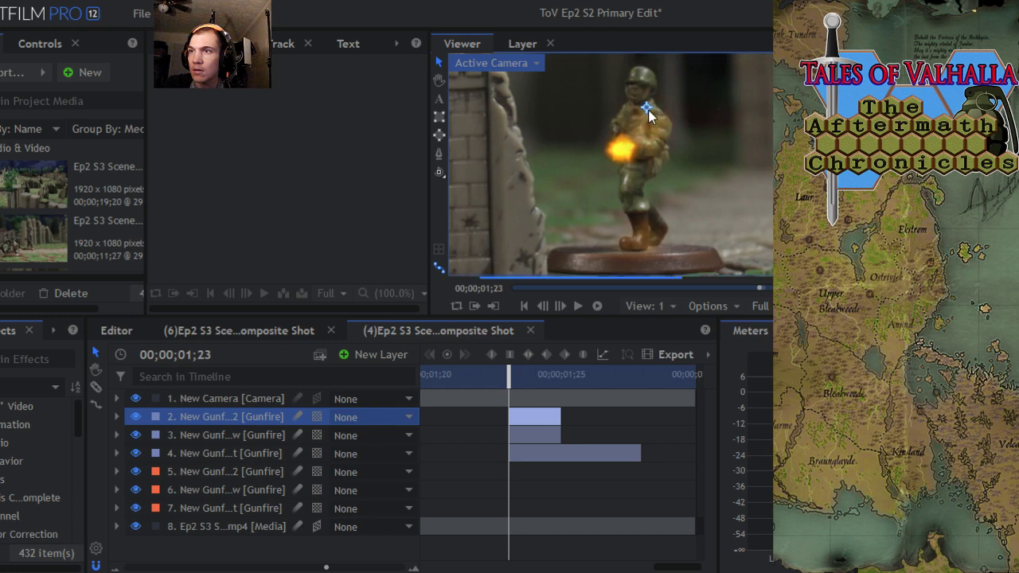
left_click(649, 108)
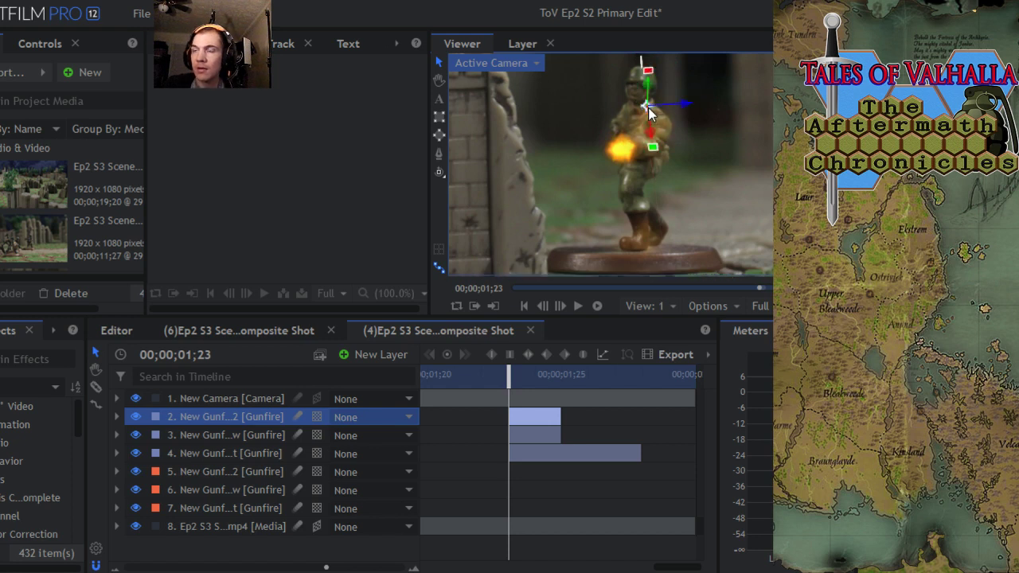
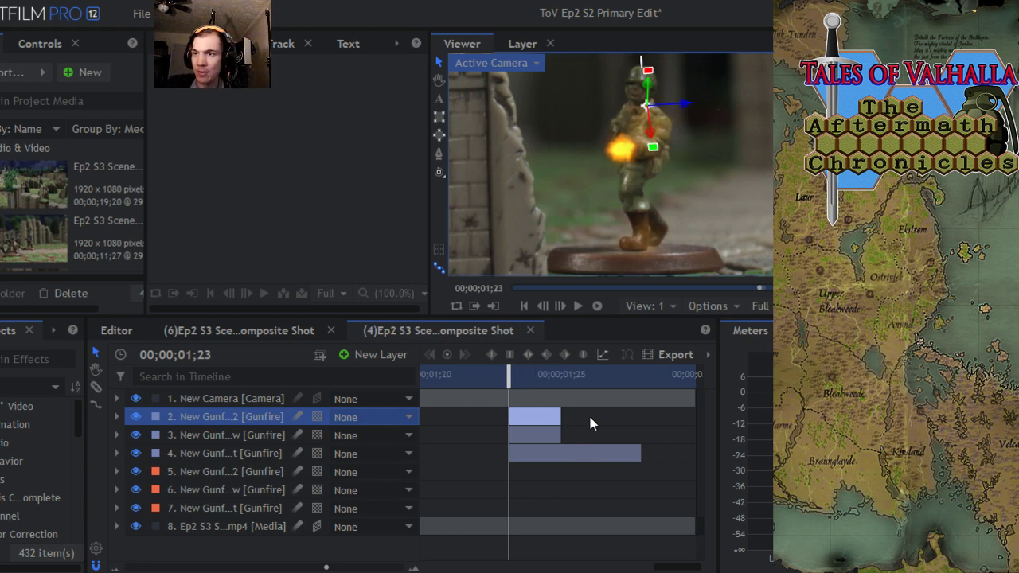
- Select the camera layer and save the project
mouse_move(515, 383)
left_mouse_down()
mouse_move(562, 386)
mouse_move(504, 387)
mouse_move(563, 387)
mouse_move(503, 395)
mouse_move(678, 395)
mouse_move(493, 403)
mouse_move(510, 403)
left_mouse_up()
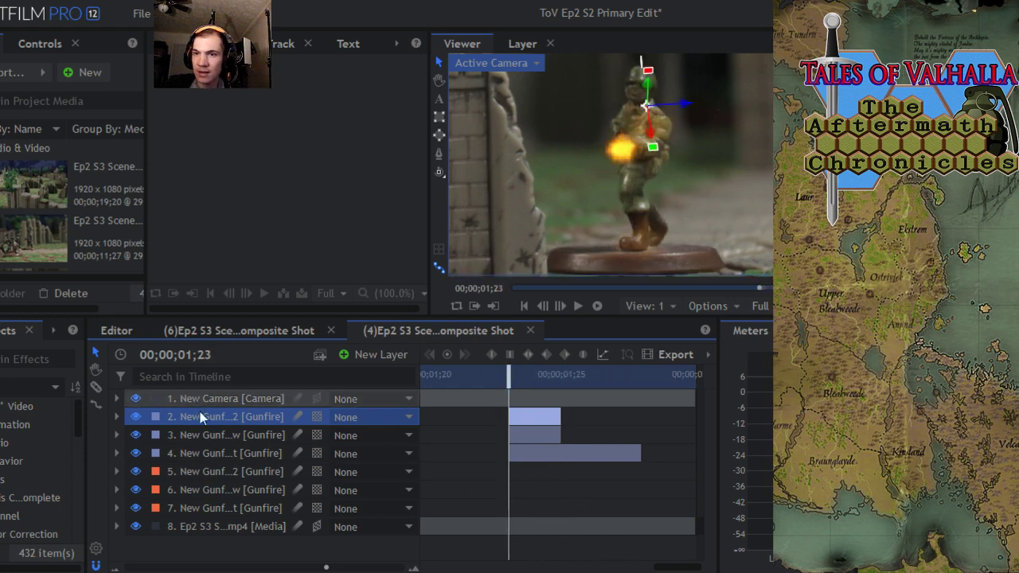
left_click(217, 401)
left_click(142, 14)
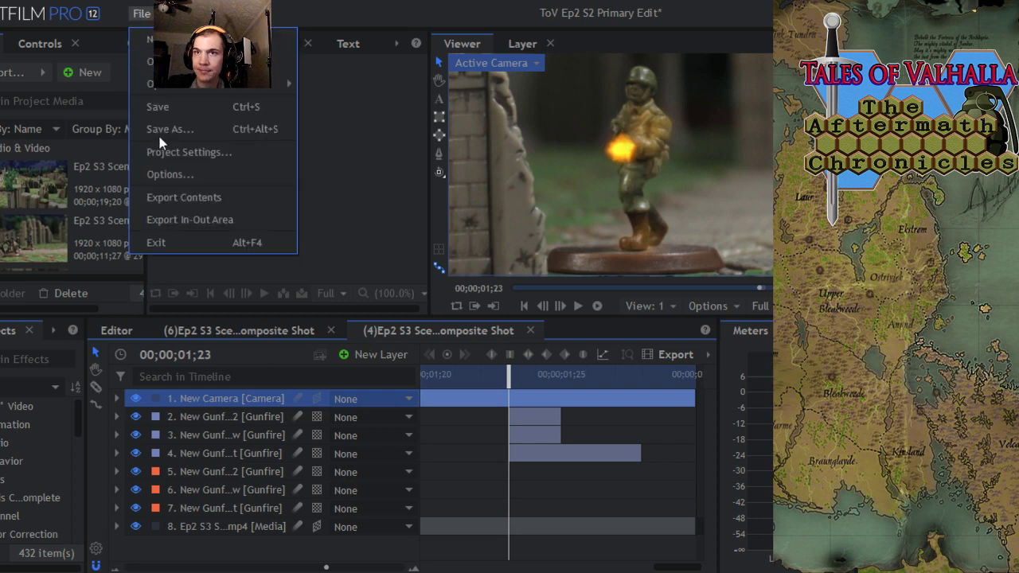
left_click(164, 111)
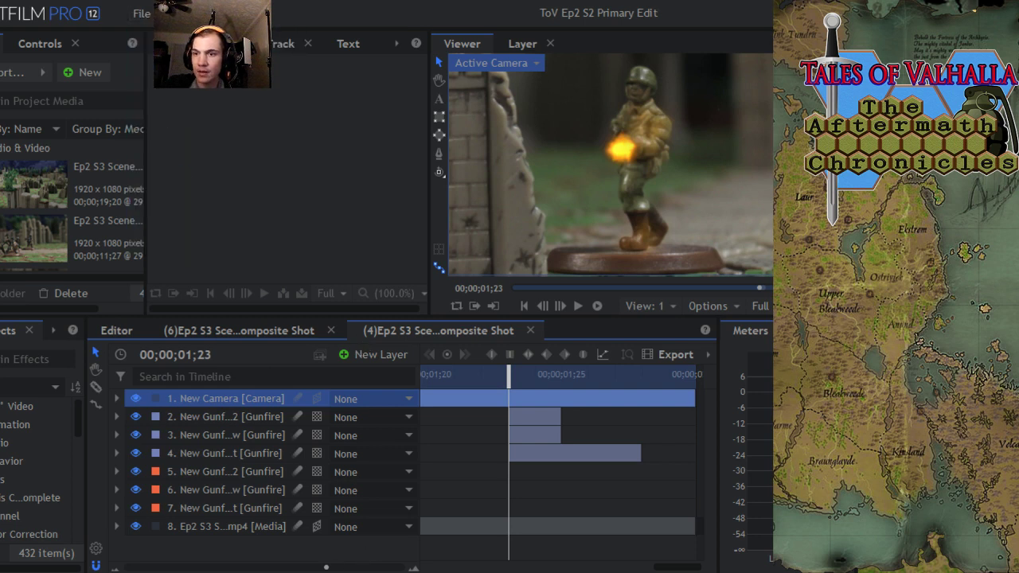
- Play composite shot (4) from the start to review both gunfire effects, and return the playhead to 00;00;00;00
left_click_drag(326, 569, 128, 568)
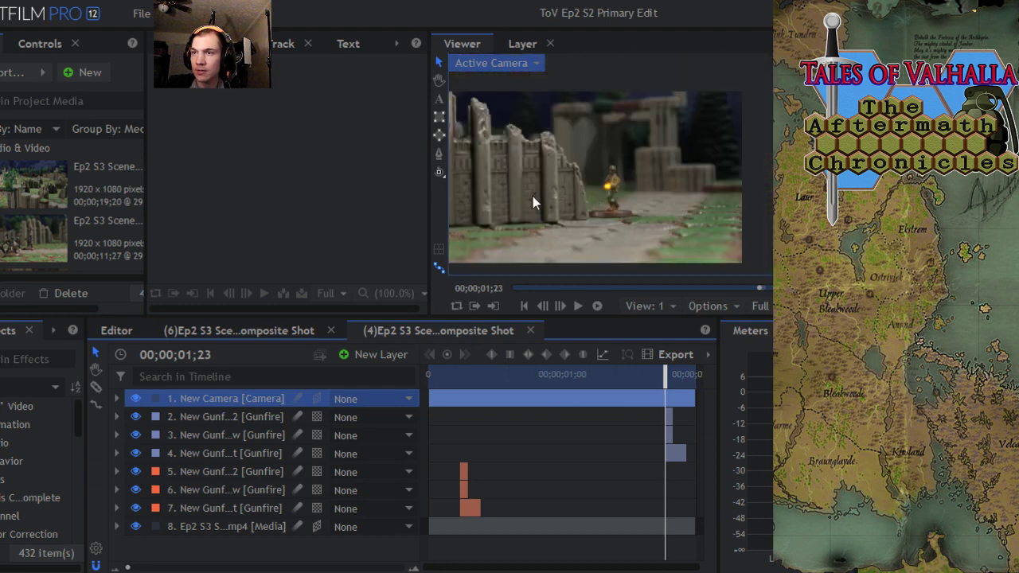
left_click(439, 80)
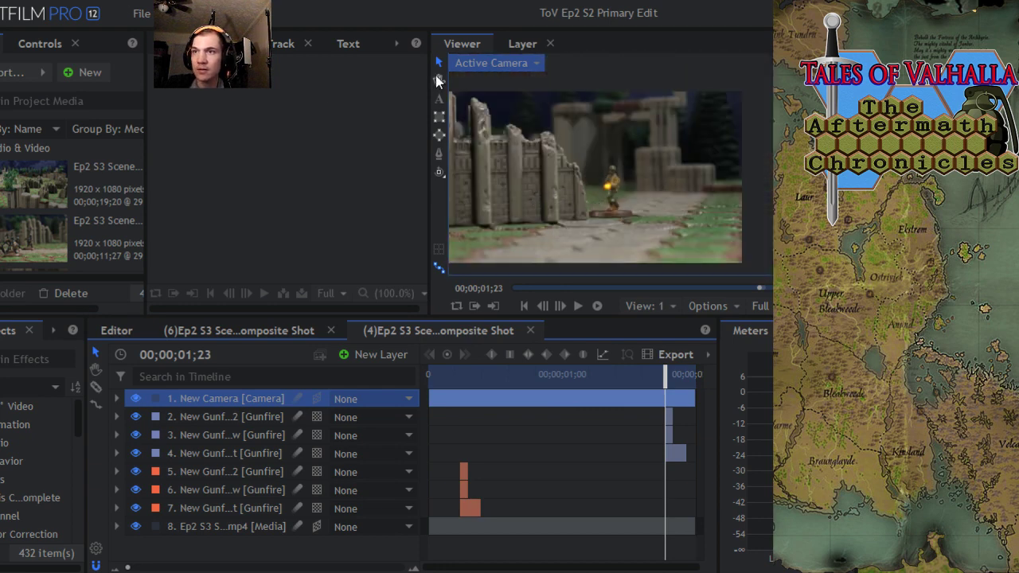
scroll(546, 170, "up", 2)
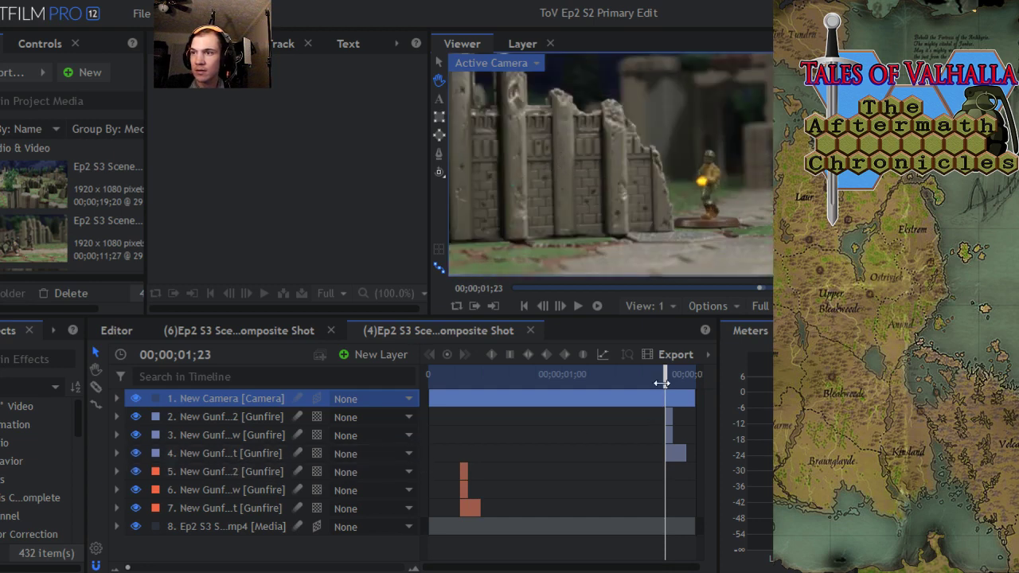
left_click_drag(662, 380, 430, 416)
left_click(579, 306)
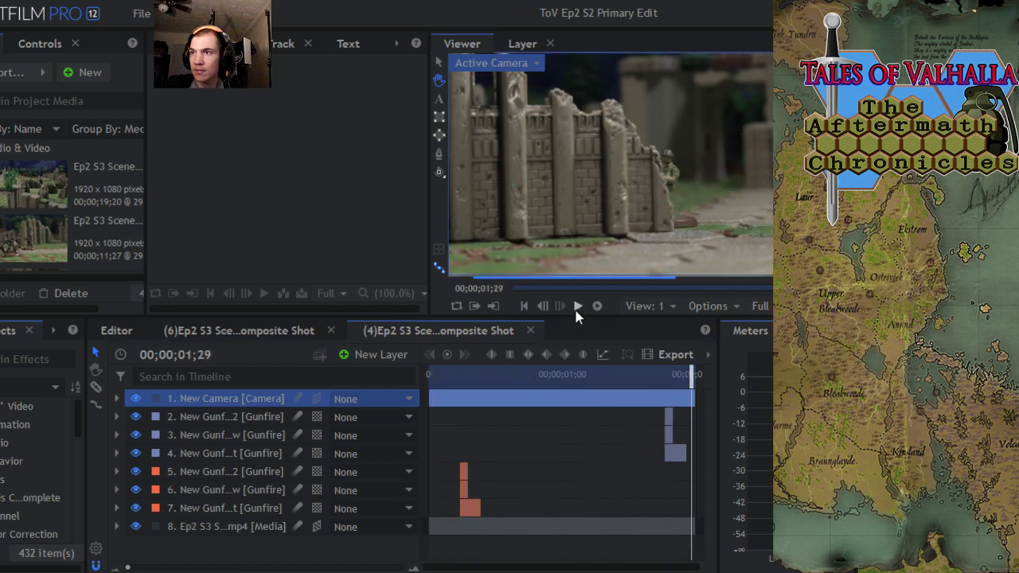
left_click_drag(674, 384, 414, 419)
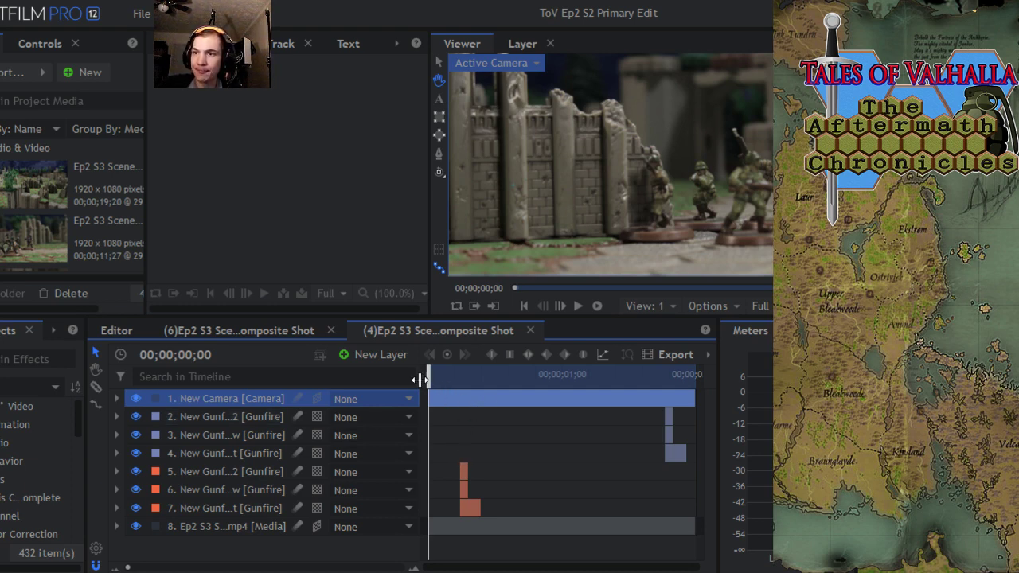
mouse_move(428, 377)
left_mouse_down()
mouse_move(482, 386)
mouse_move(433, 394)
left_mouse_up()
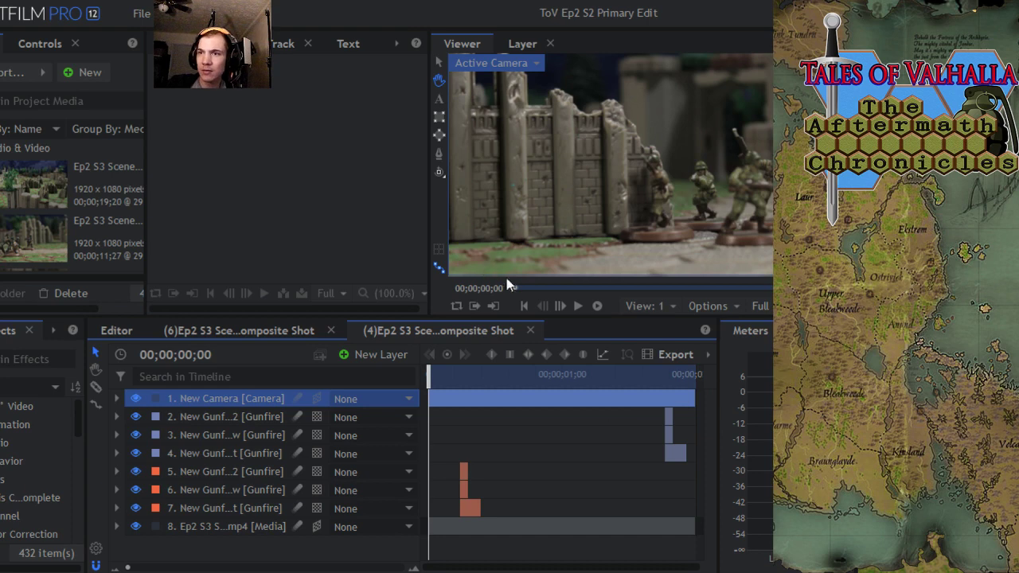
- Save the project and move the orc.jpg layer below the camera layer in composite shot (6)
left_click(140, 14)
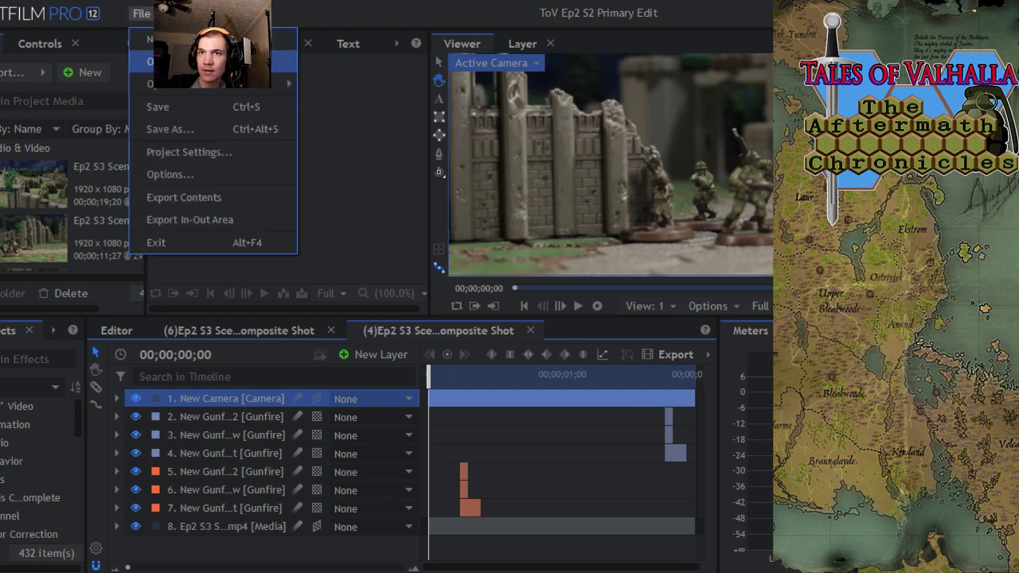
left_click(161, 104)
left_click(241, 335)
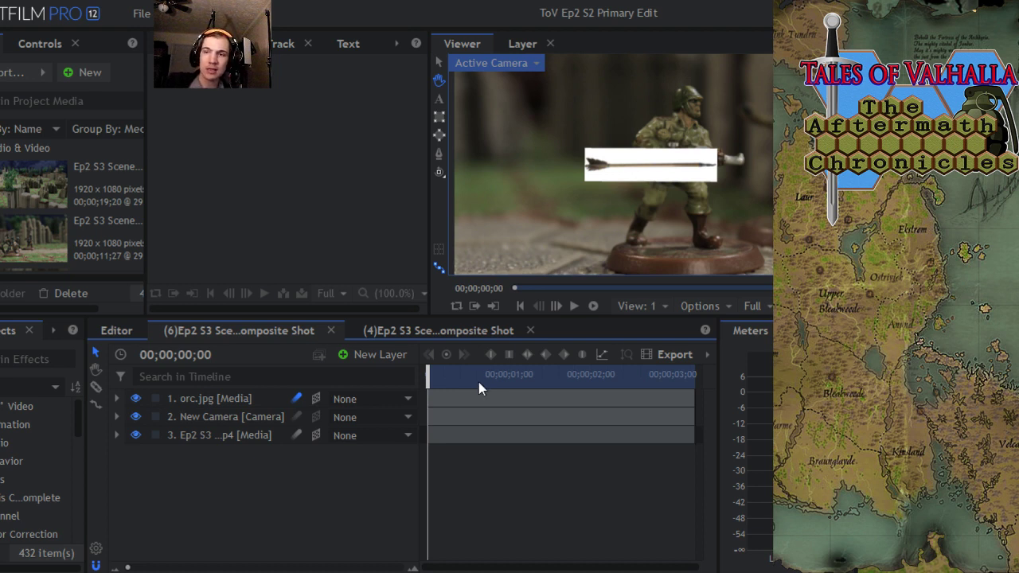
left_click_drag(428, 379, 396, 403)
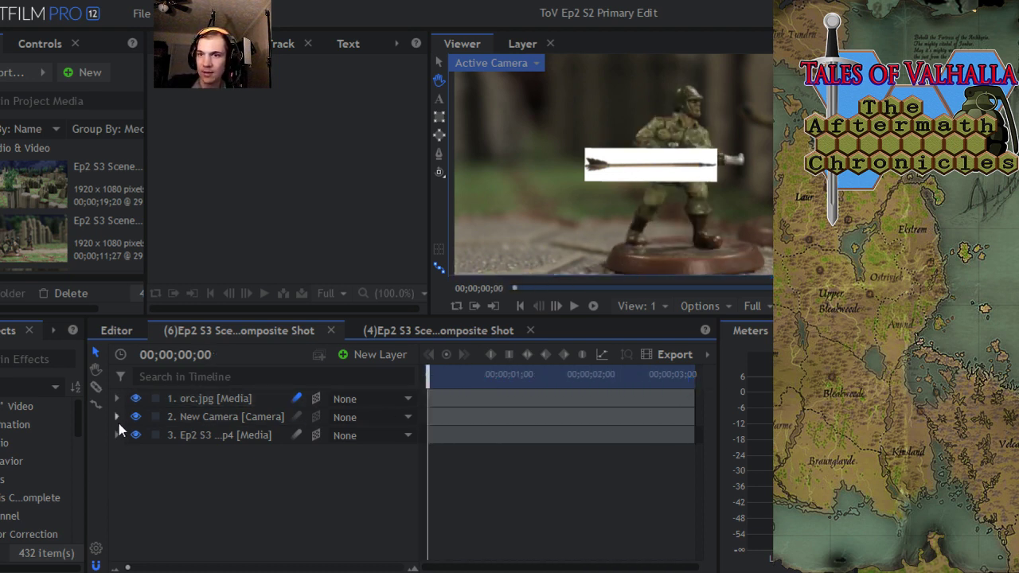
left_click_drag(194, 399, 195, 426)
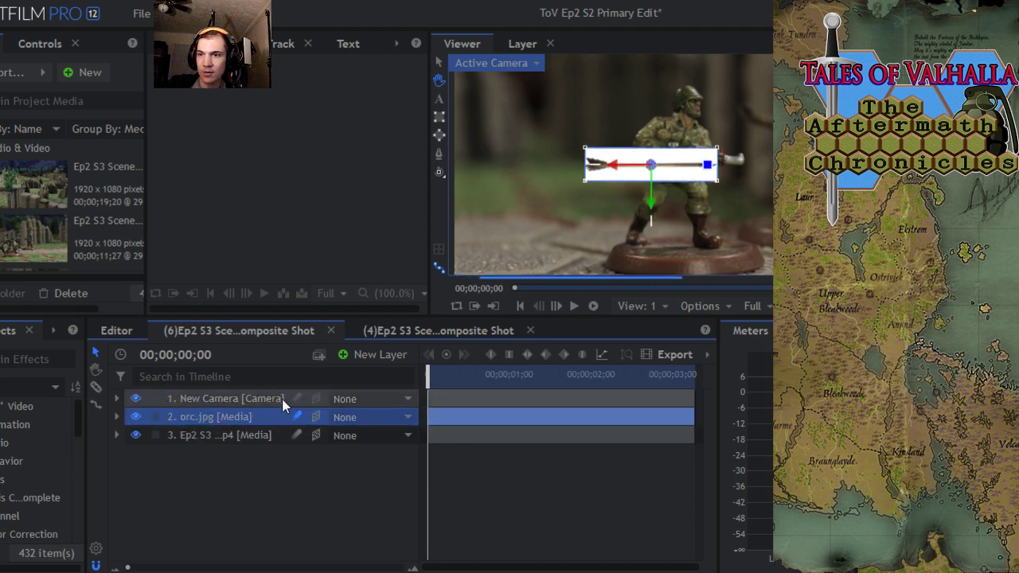
- Parent the orc.jpg layer to the Ep2 S3 Scene2 Shot 8 at 40.mp4 layer
left_click(378, 418)
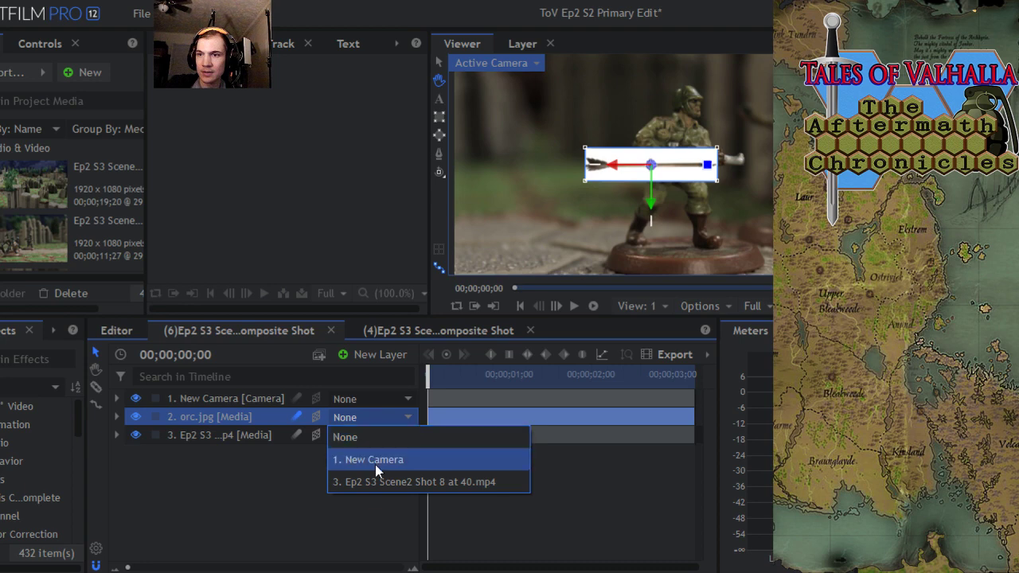
left_click(390, 482)
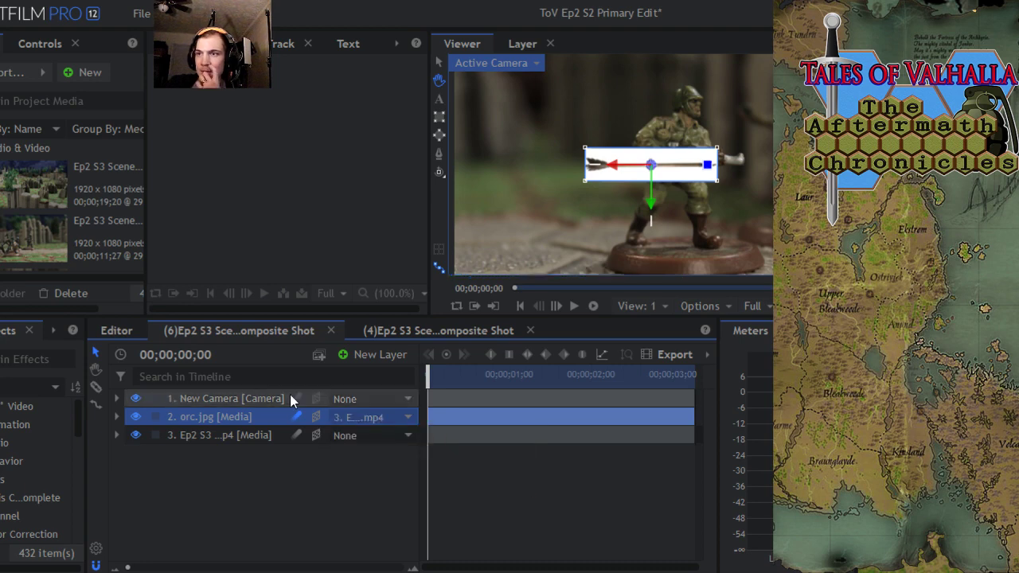
right_click(231, 422)
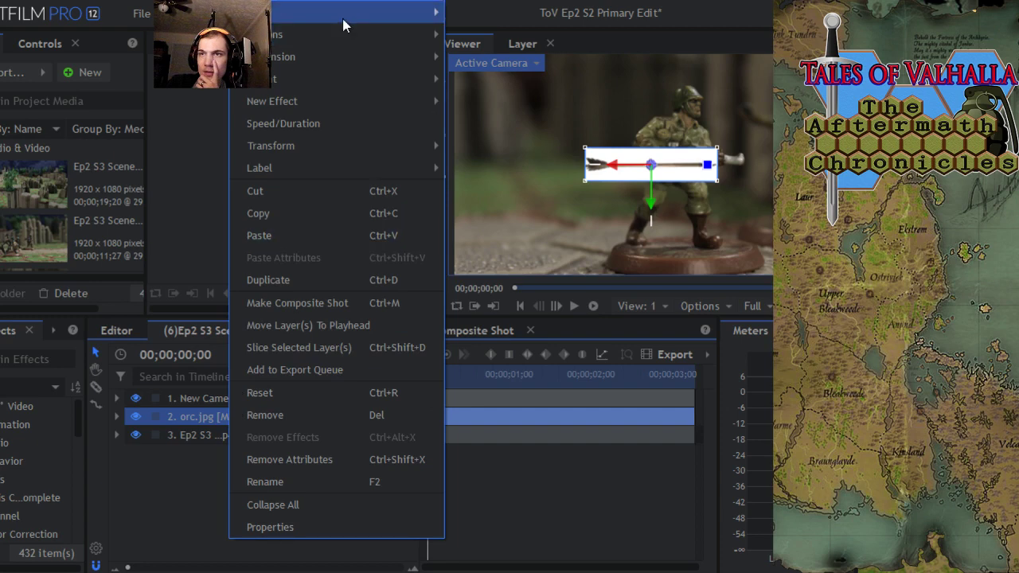
mouse_move(342, 19)
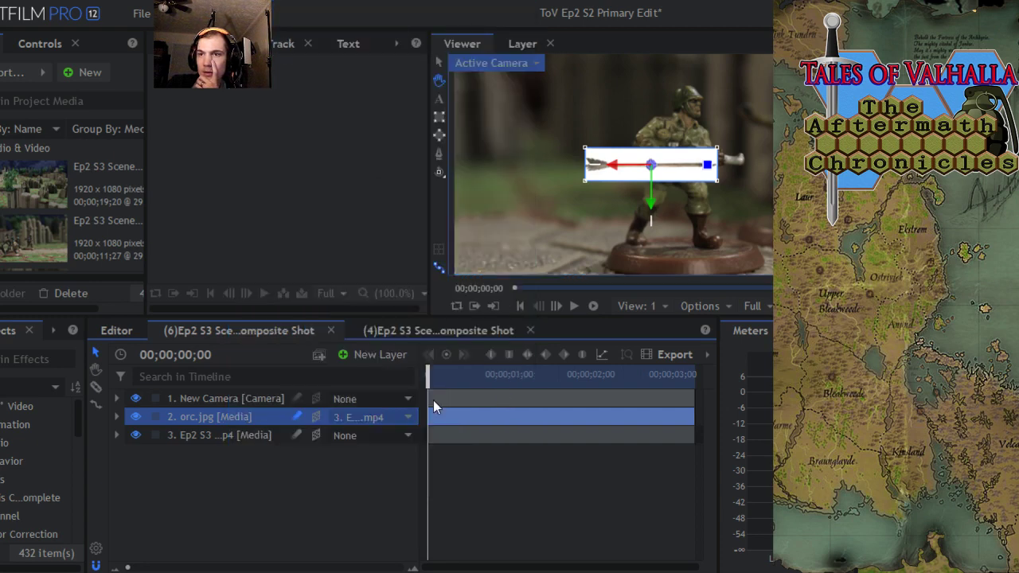
- Set the orc.jpg layer's blend mode to Normal and its parent to None
right_click(256, 416)
mouse_move(381, 16)
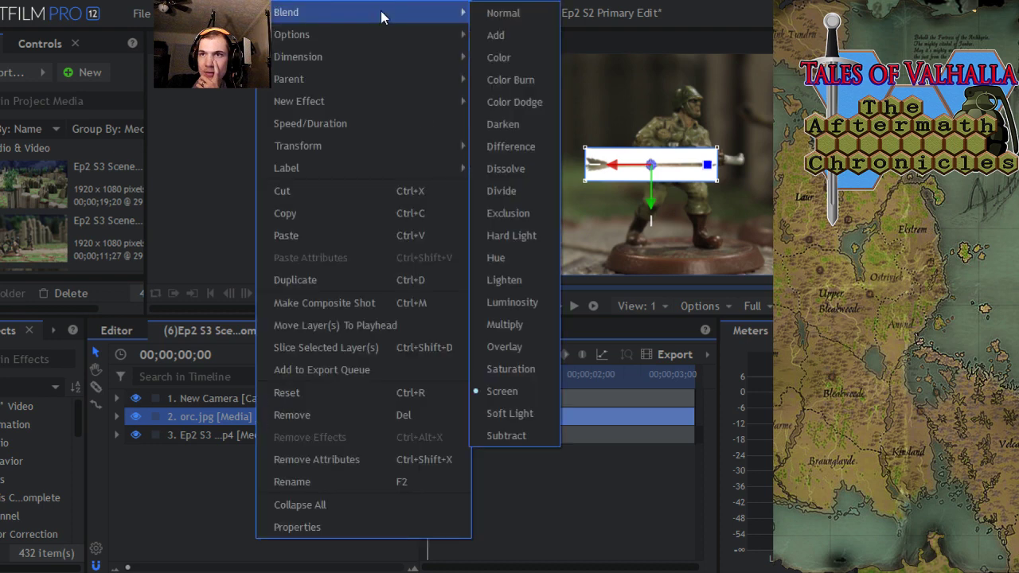
left_click(503, 13)
left_click(379, 418)
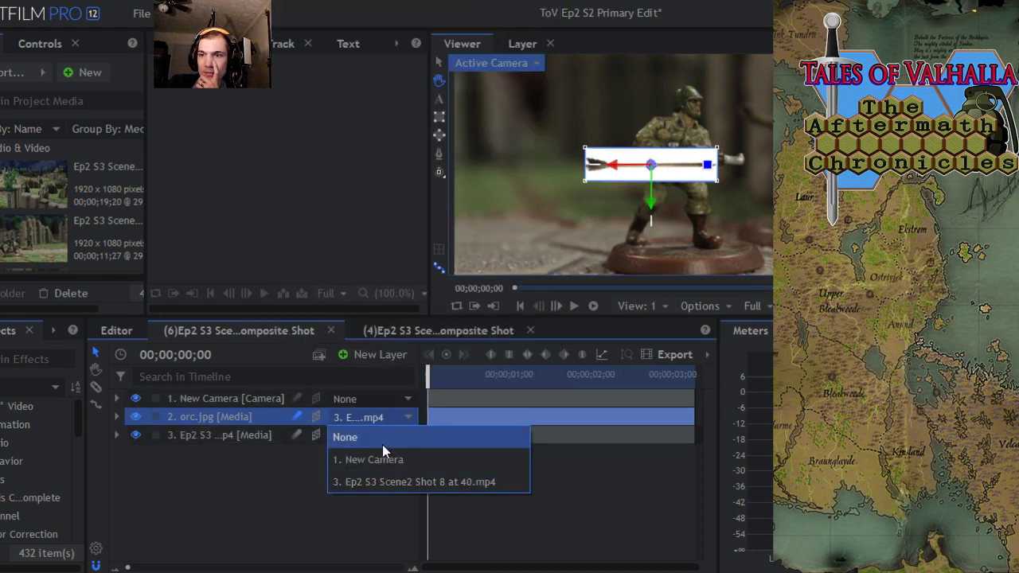
left_click(382, 438)
left_click(257, 482)
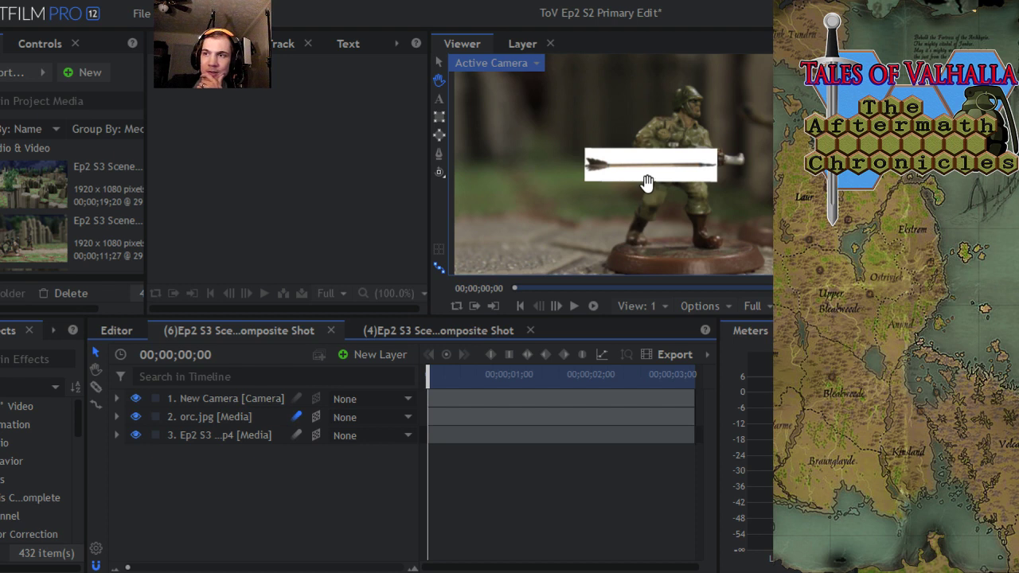
- Switch back to the selection tool, save the project with orc.jpg in place, and reselect the orc.jpg layer
left_click(441, 62)
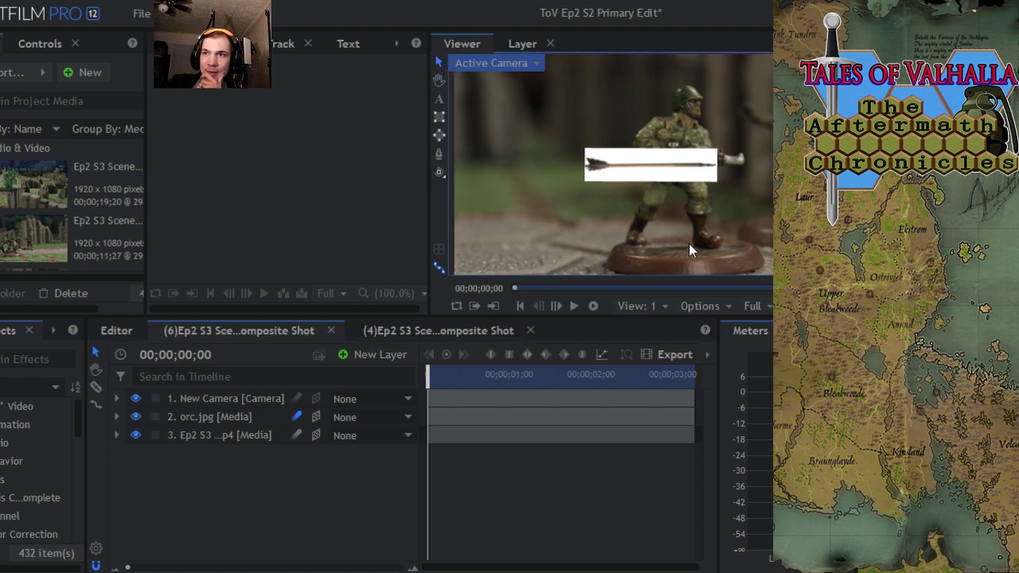
left_click(141, 14)
left_click(183, 103)
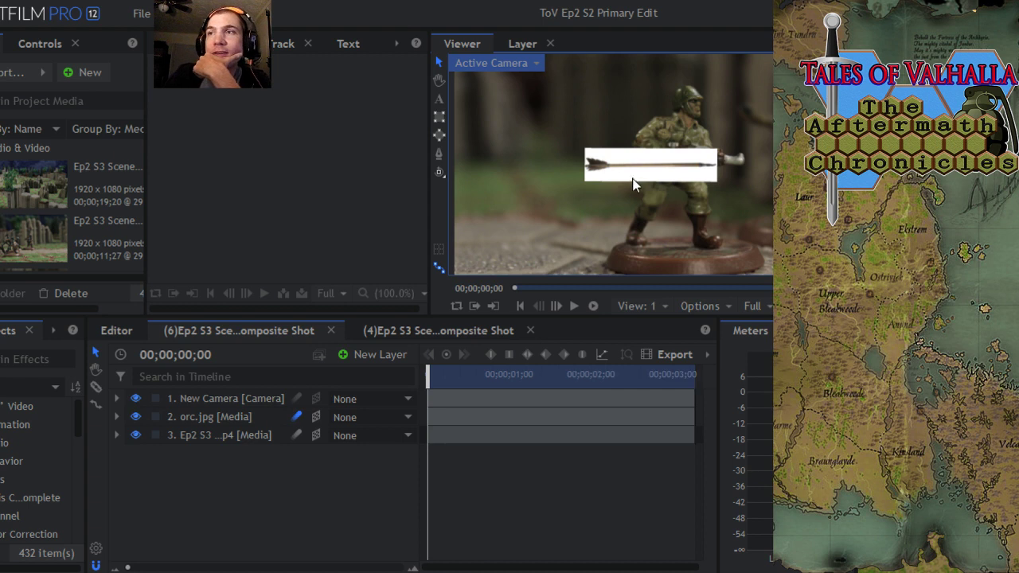
left_click(202, 412)
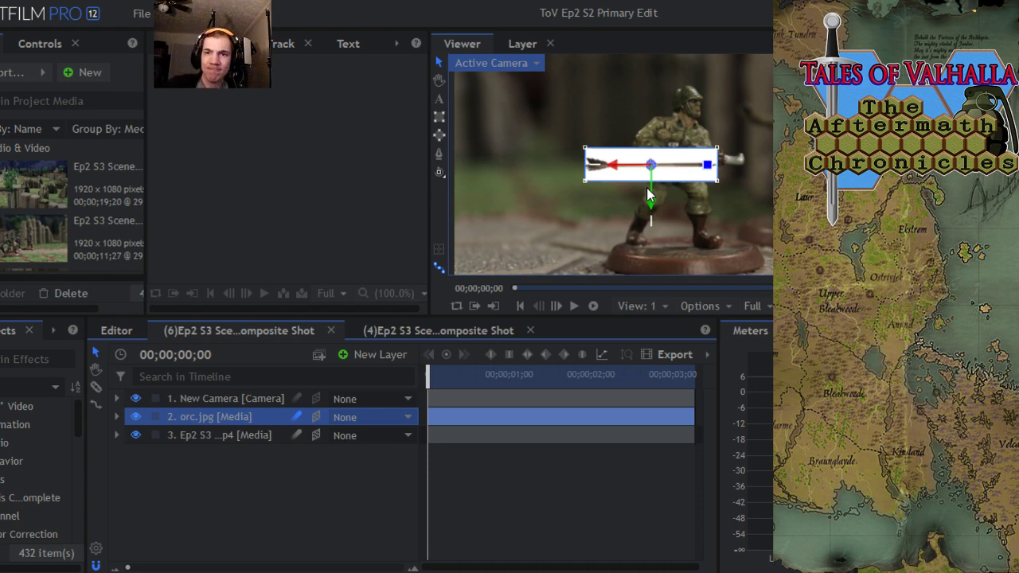
- Show the entire episode in the main Editor timeline and save the project
left_click(123, 330)
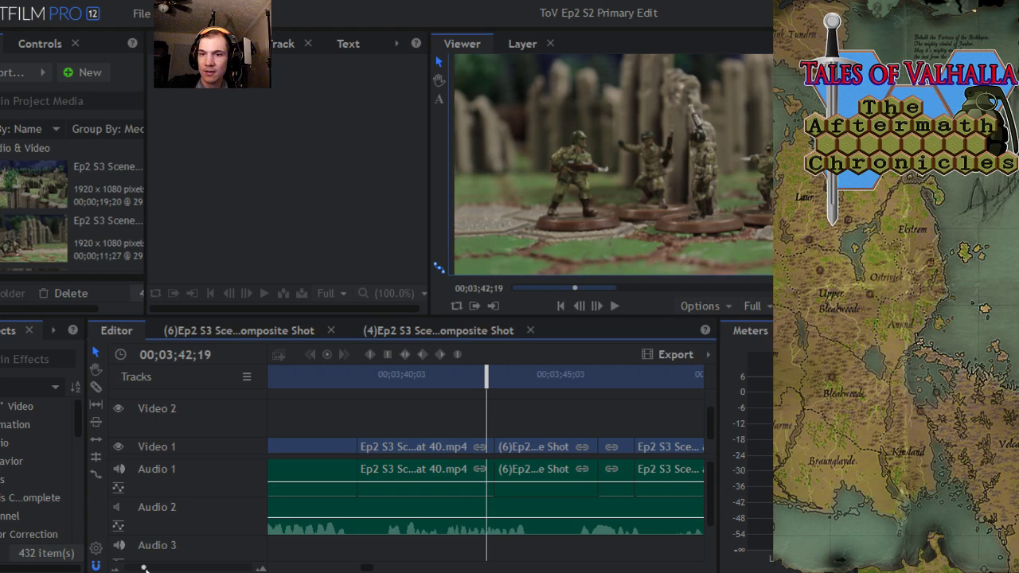
left_click_drag(143, 567, 128, 568)
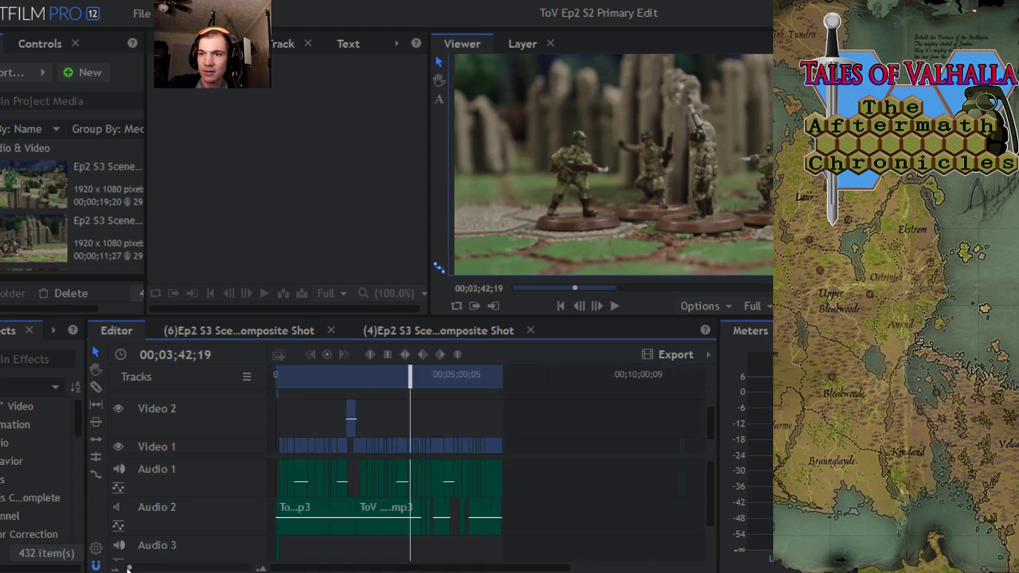
left_click(141, 14)
left_click(140, 106)
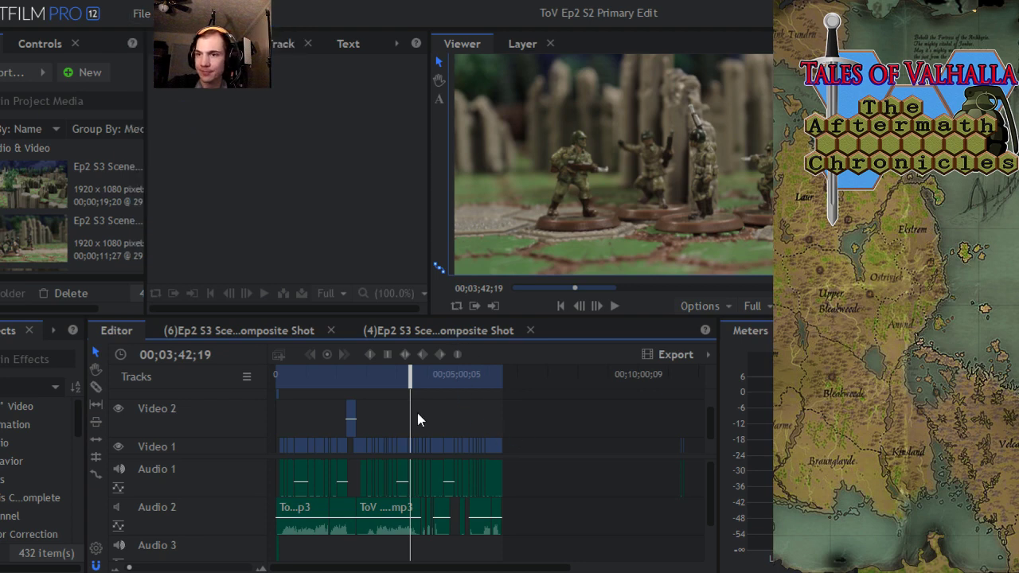
- Scrub to the end of the edit to check the final clip at 00;06;14;01, and return to composite shot (6)
left_click_drag(411, 385, 503, 387)
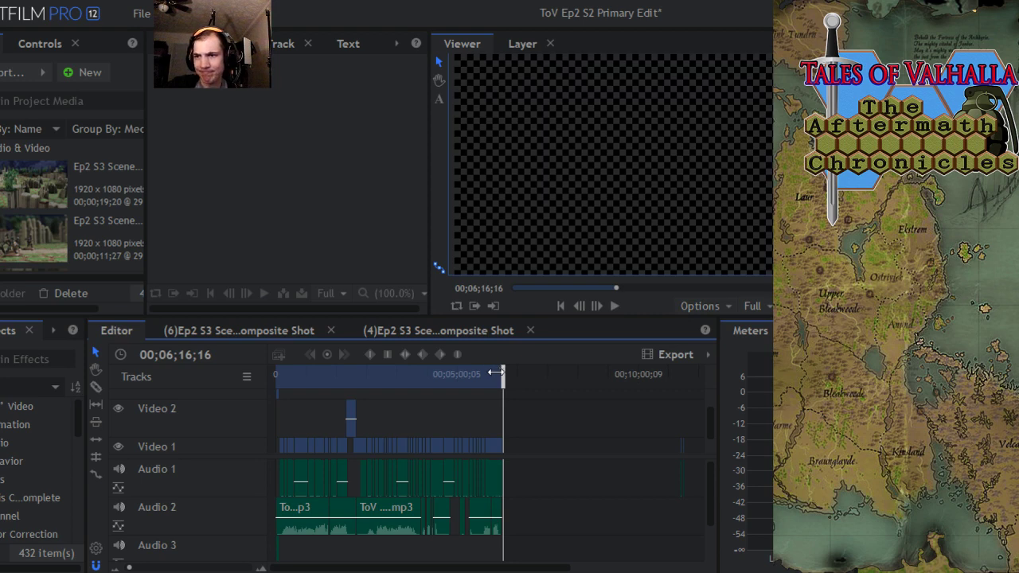
left_click_drag(501, 374, 500, 375)
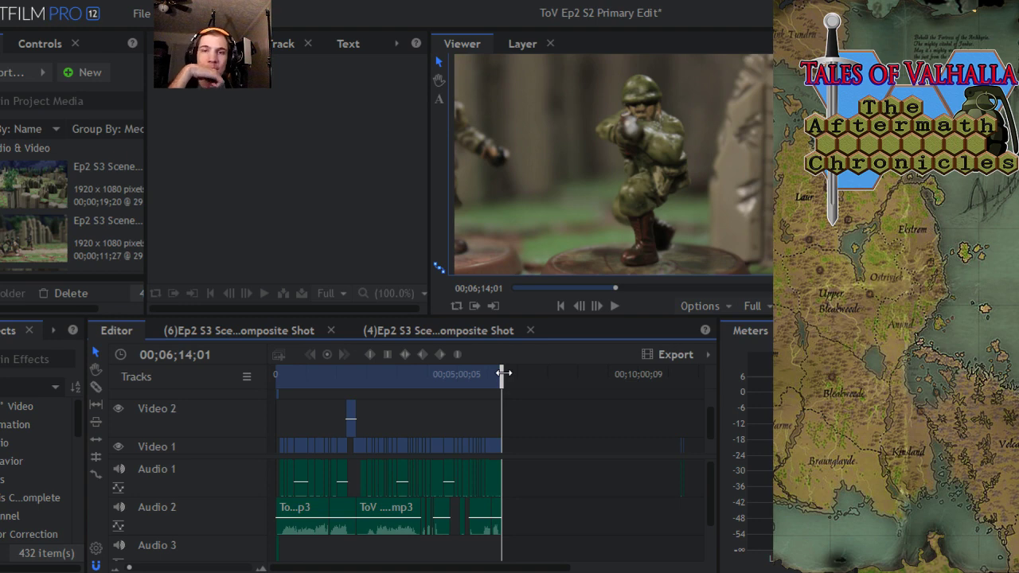
left_click(228, 337)
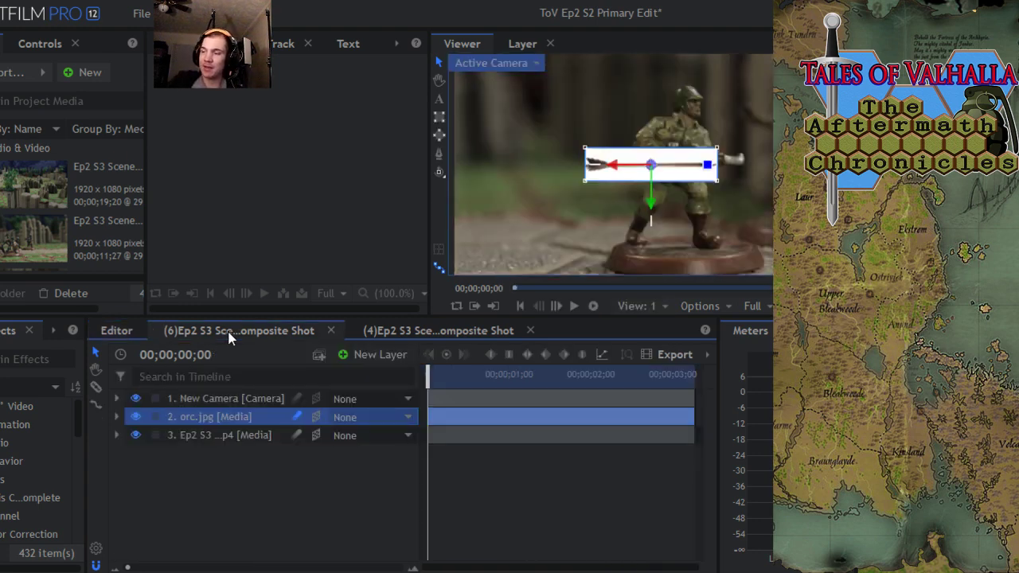